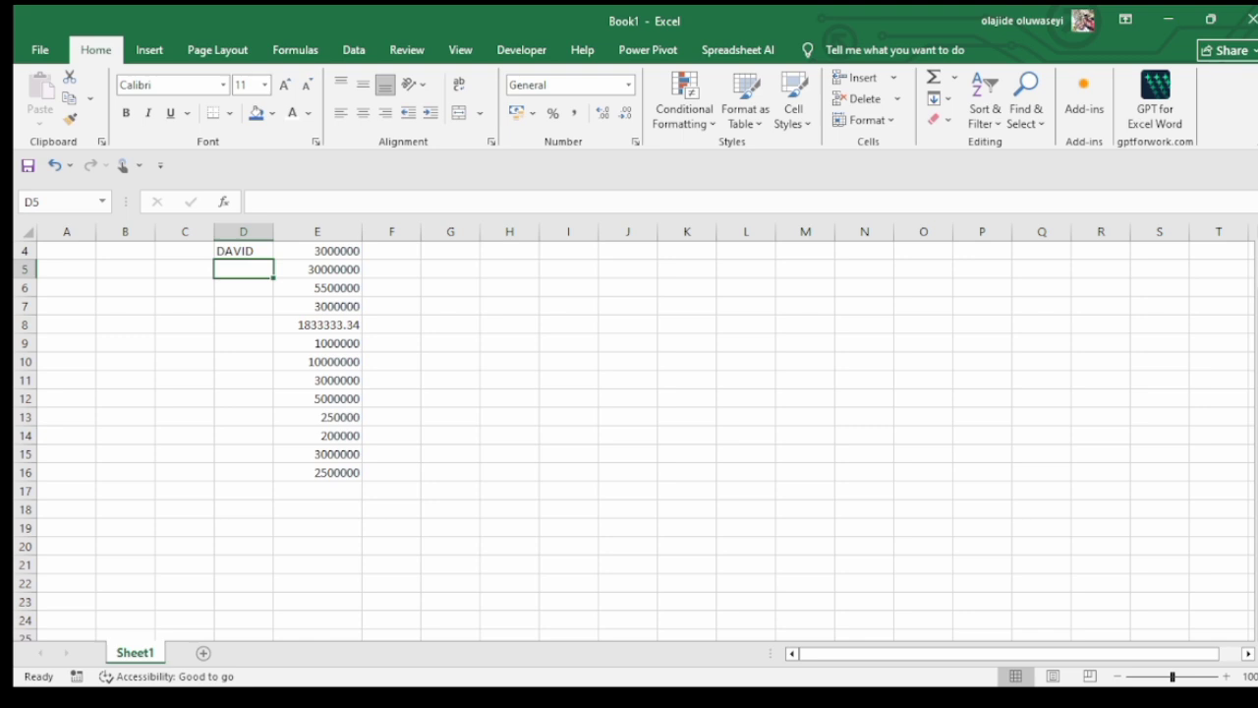
# Add a new worksheet and enter the headers ITEM, UNIT and PRICE in cells C2, D2 and E2
pyautogui.scroll(1, 629, 442)
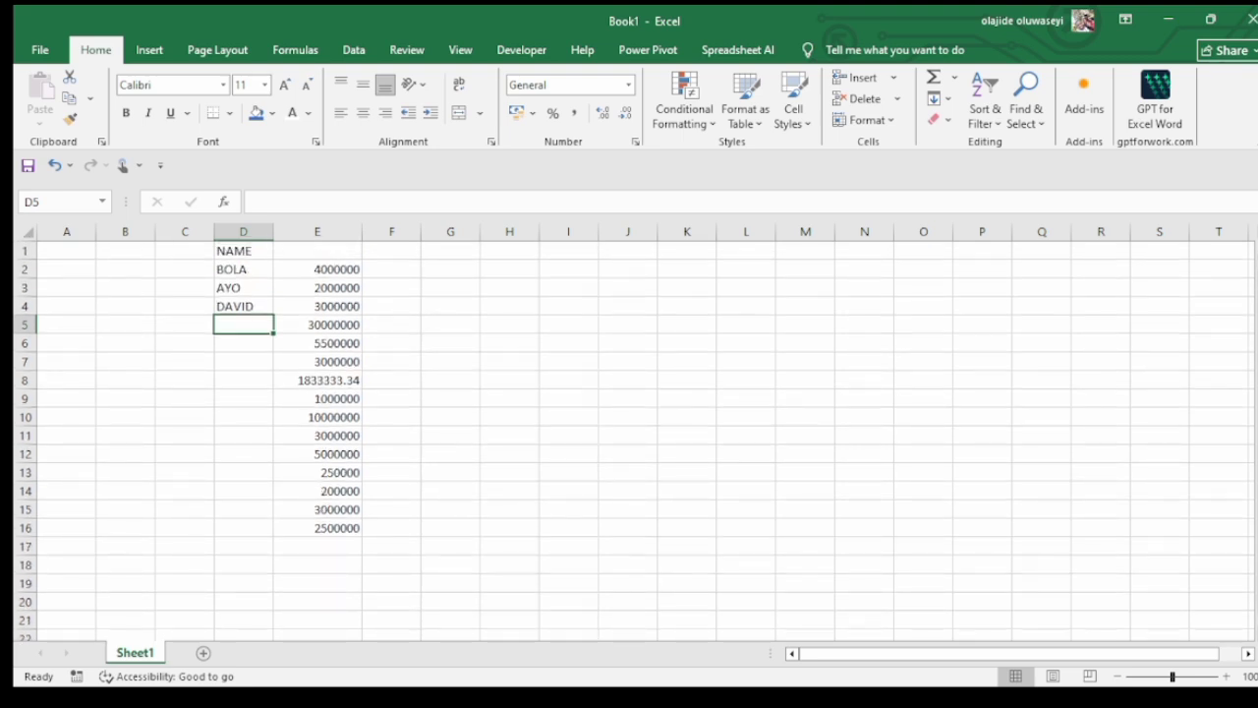
pyautogui.click(204, 653)
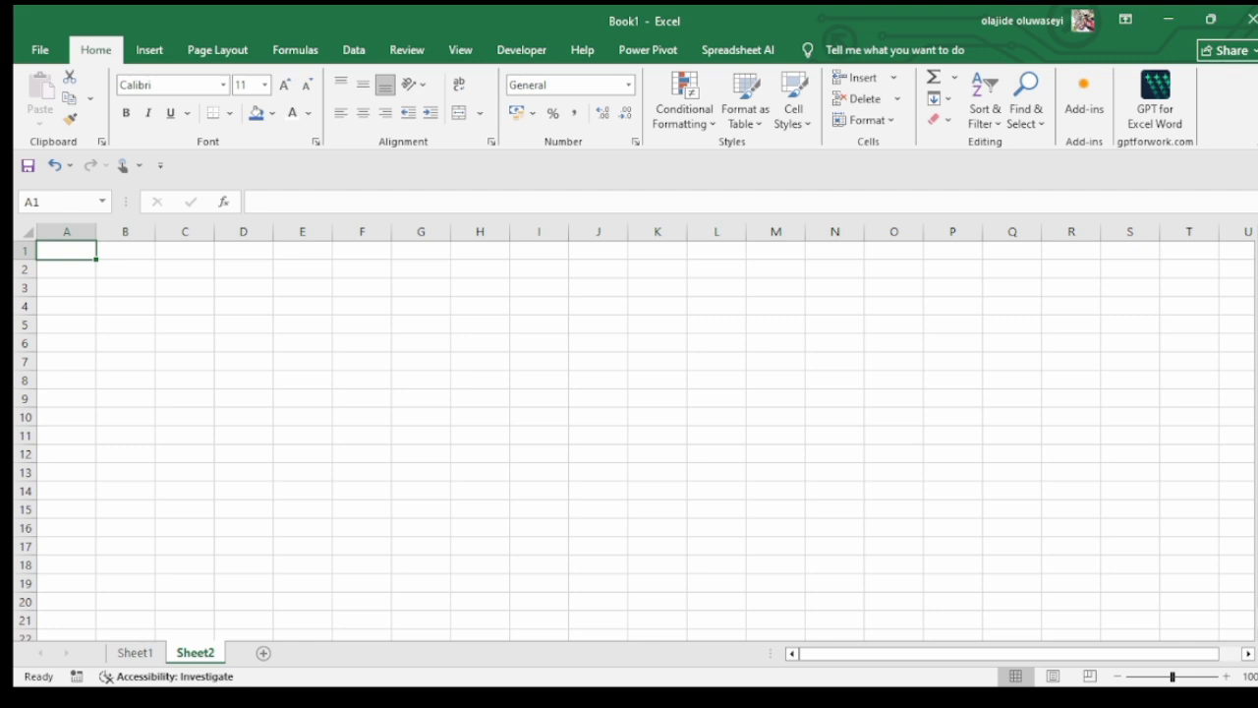
pyautogui.click(185, 270)
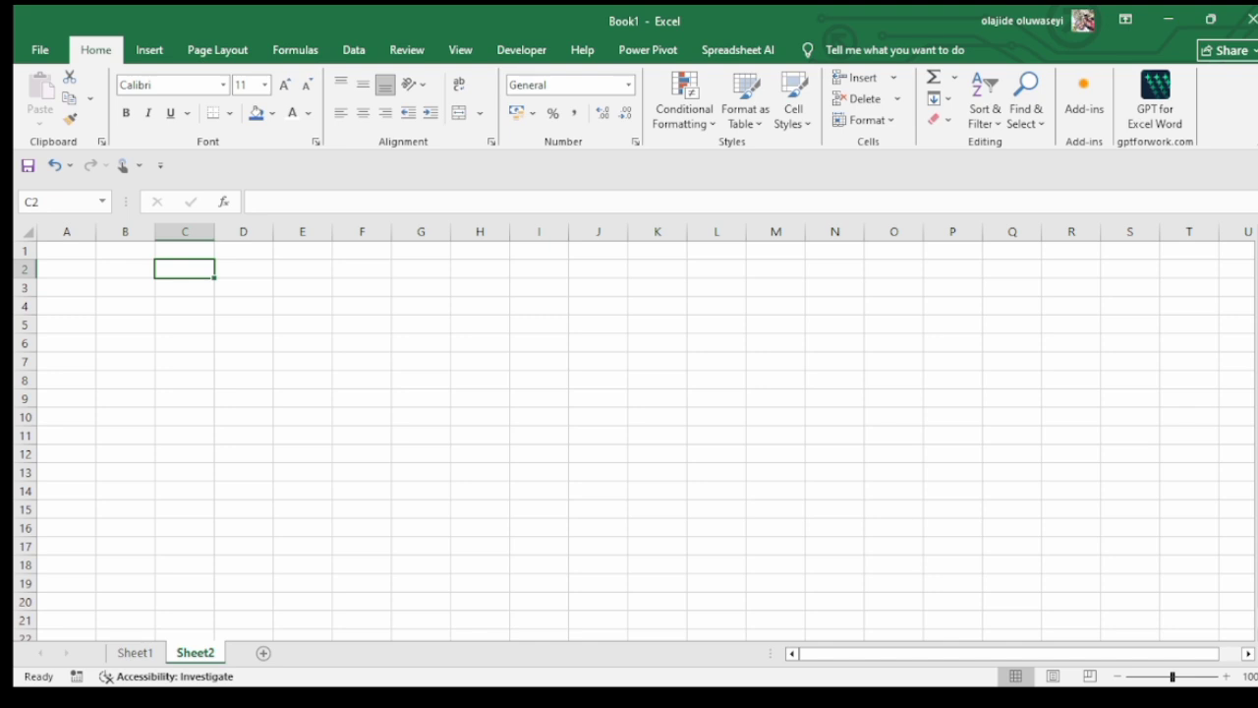
pyautogui.write('ITEM')
pyautogui.press('Return')
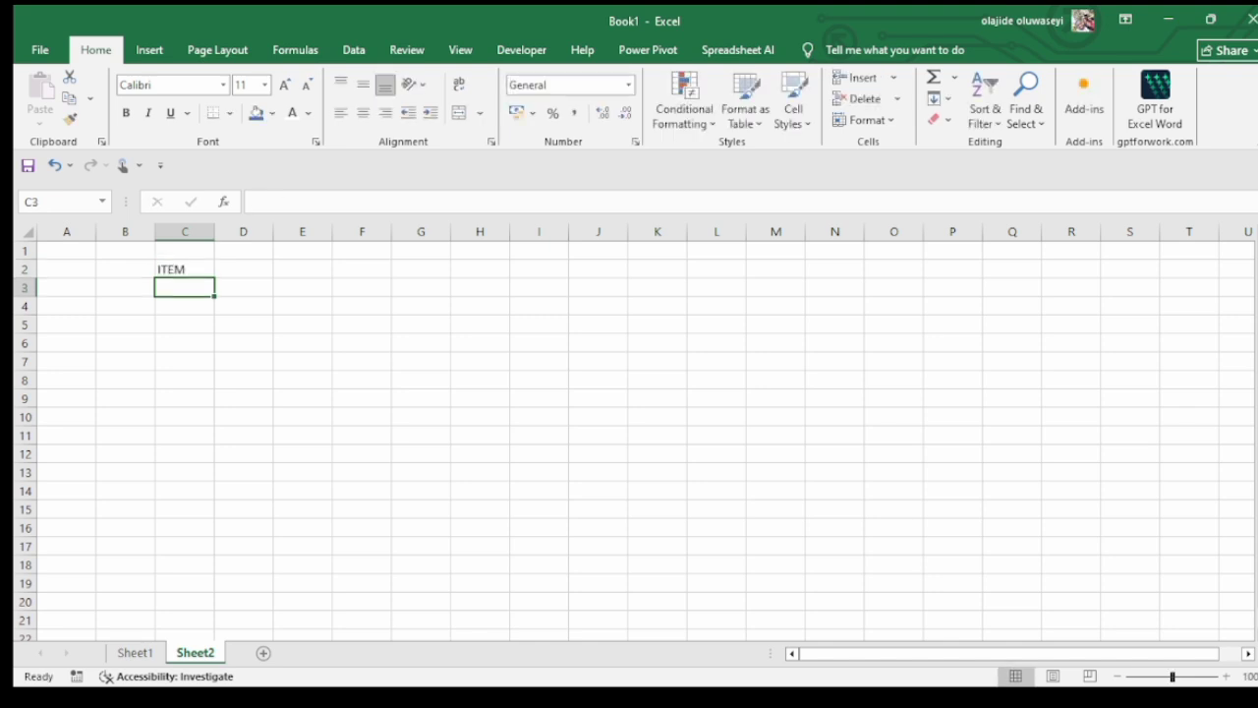
pyautogui.click(244, 269)
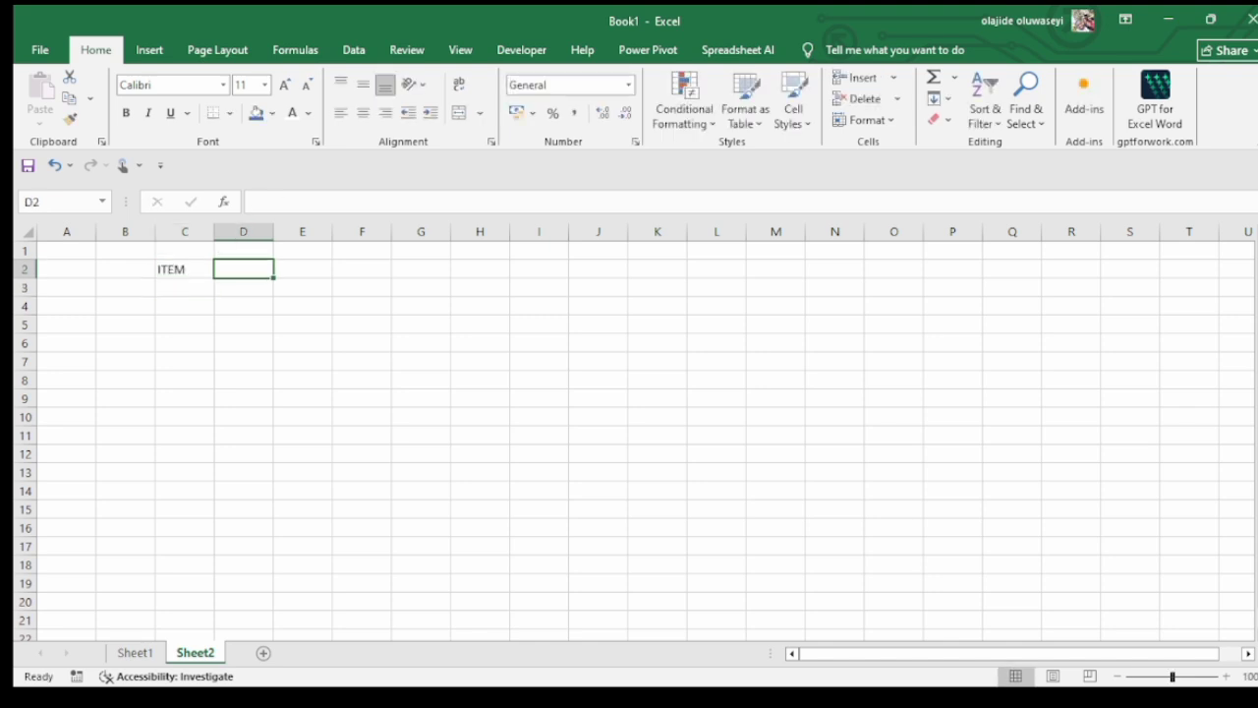
pyautogui.write('UNIT')
pyautogui.press('Tab')
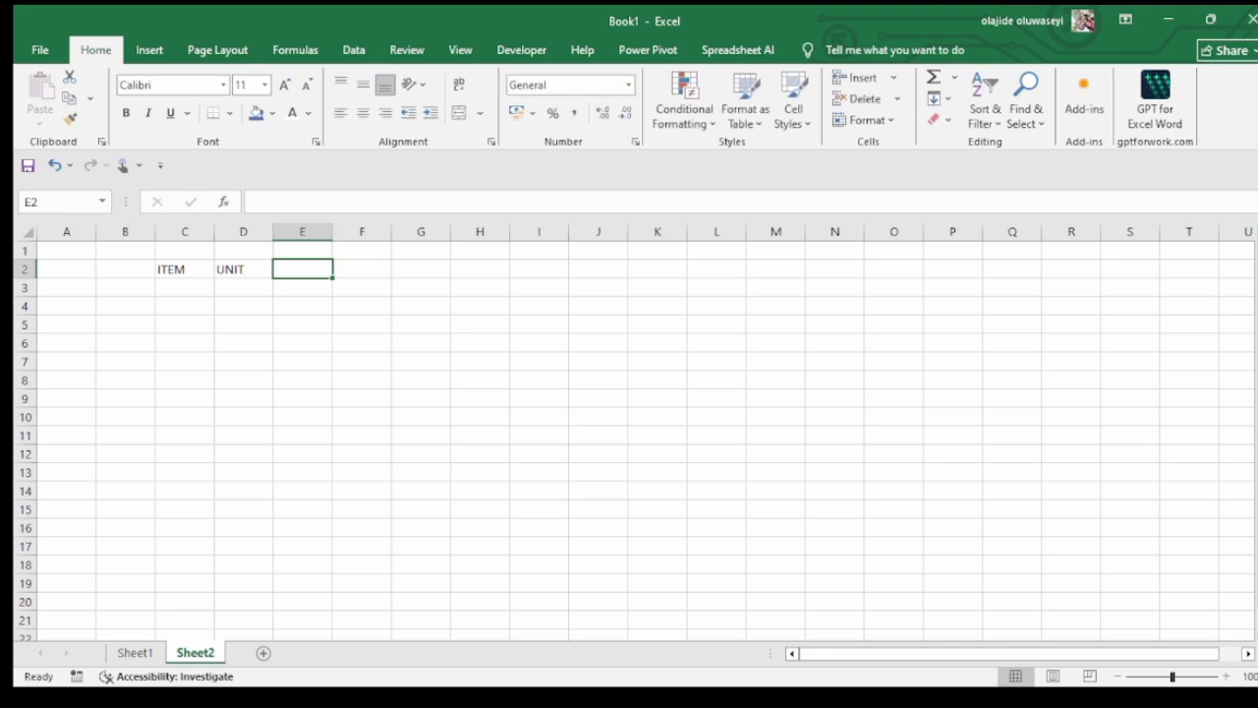
pyautogui.write('PRICE')
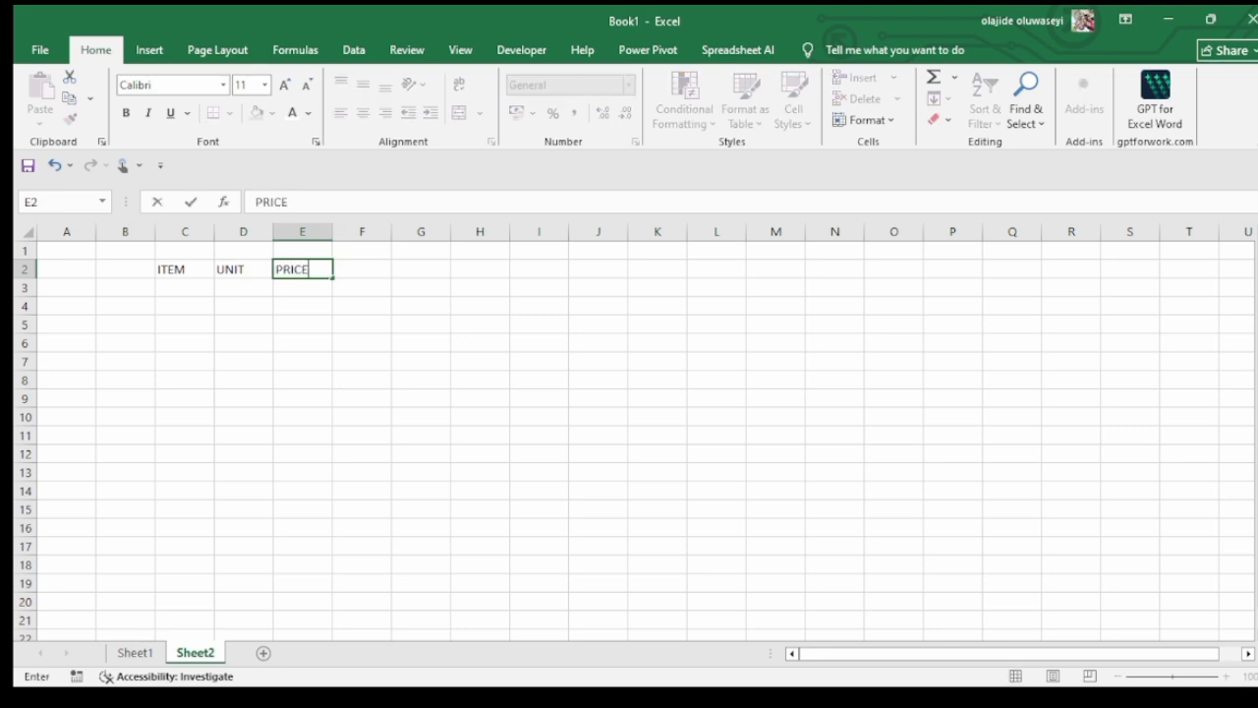
pyautogui.press('Tab')
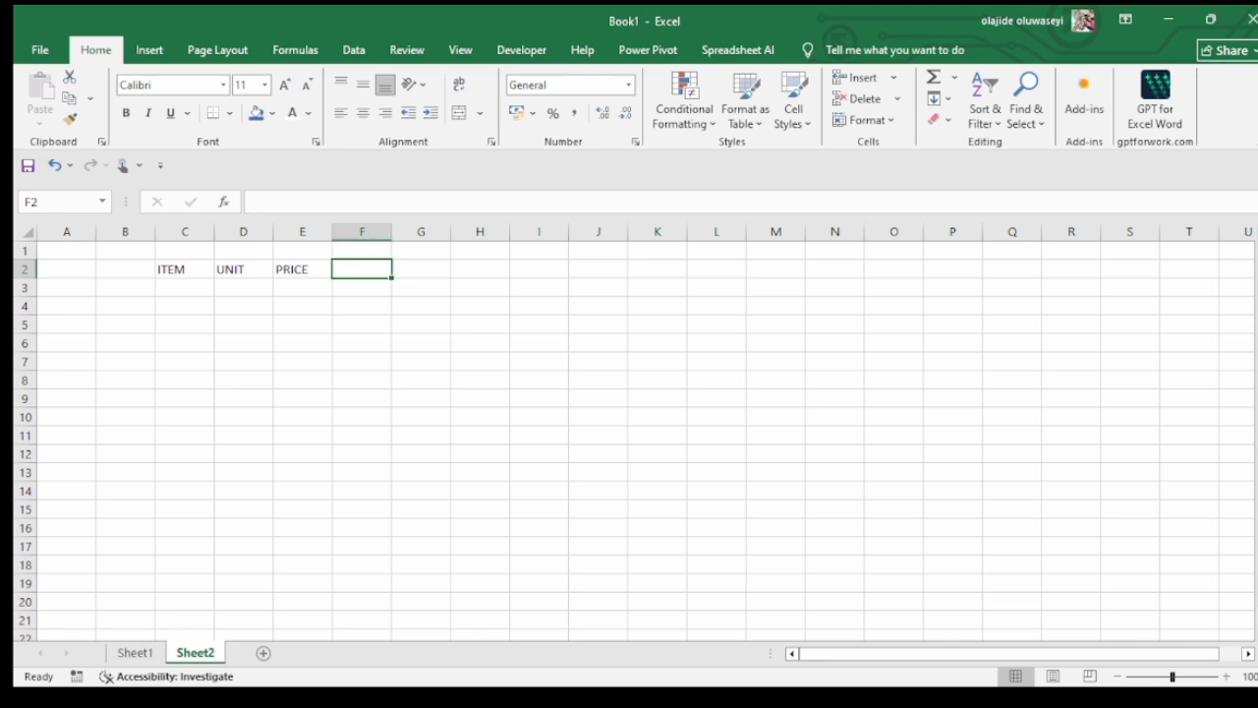
# Make the header cells C2:G2 bold and enter the header TOTAL in G2
pyautogui.moveTo(184, 269); pyautogui.dragTo(420, 268)
pyautogui.hotkey('ctrl', 'b')
pyautogui.click(421, 268)
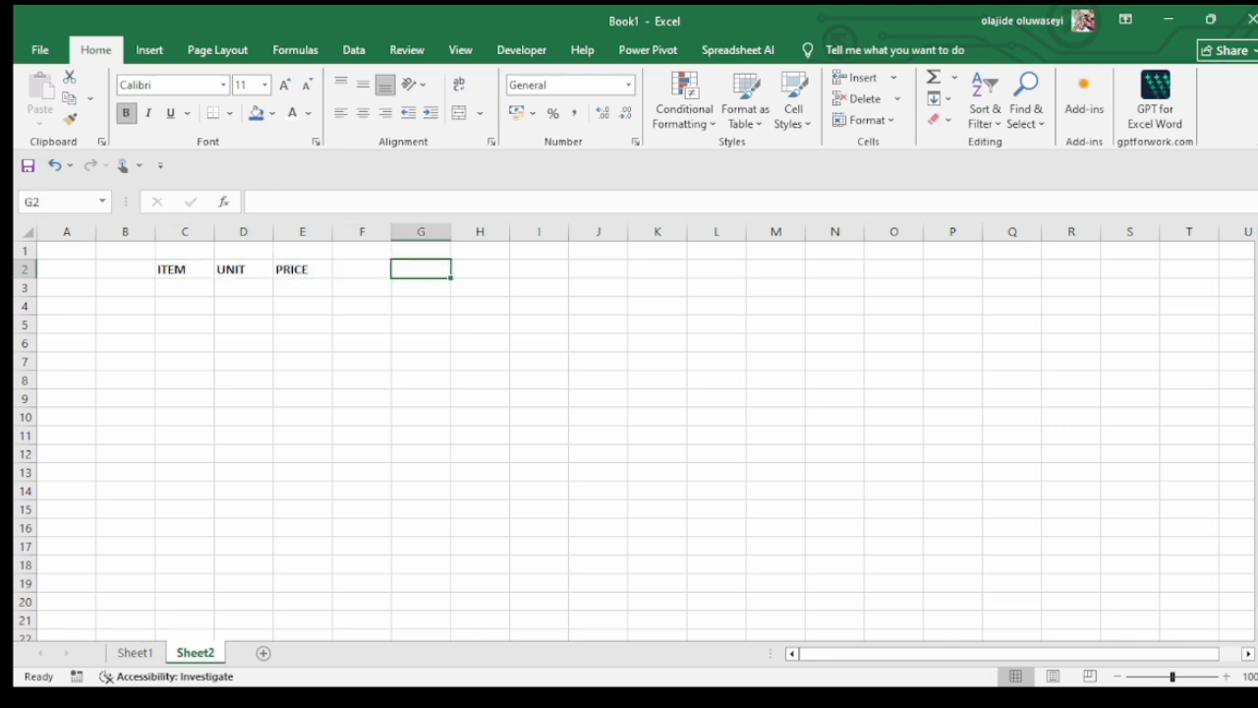
pyautogui.write('TOTAL')
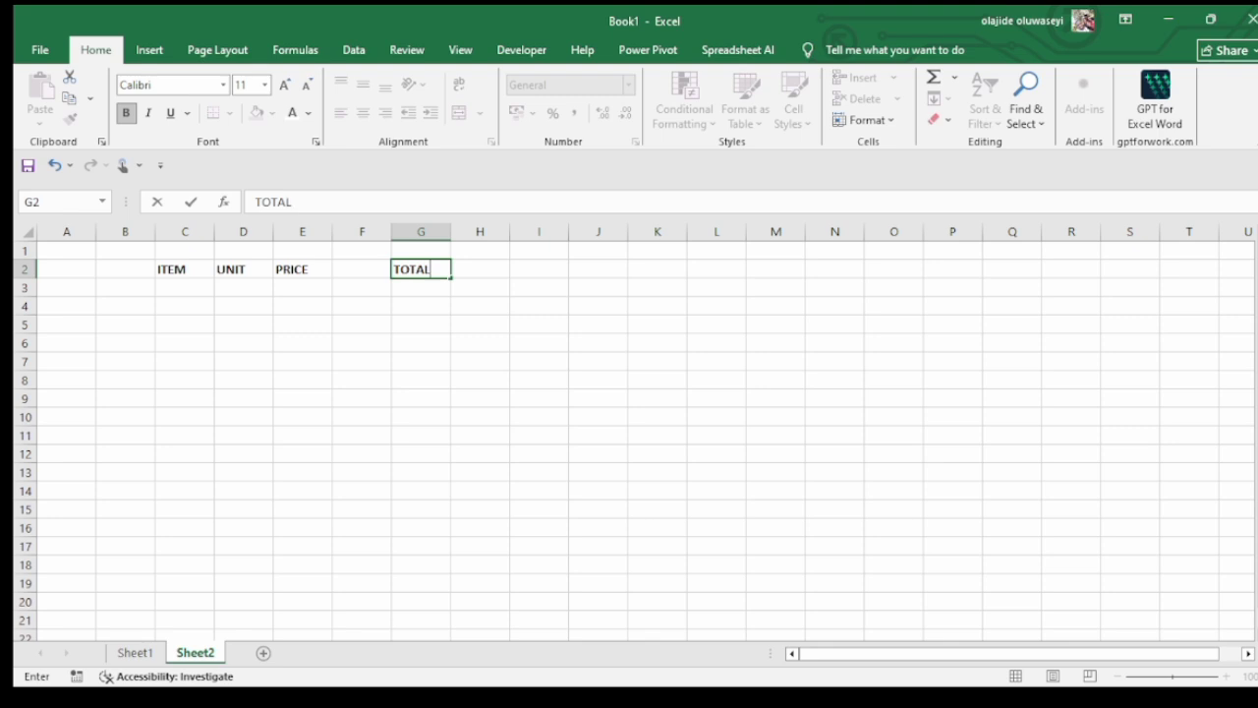
pyautogui.press('Return')
# Rearrange the headers so that UNIT, PRICE and TOTAL sit side by side in D2, E2 and F2
pyautogui.click(302, 269)
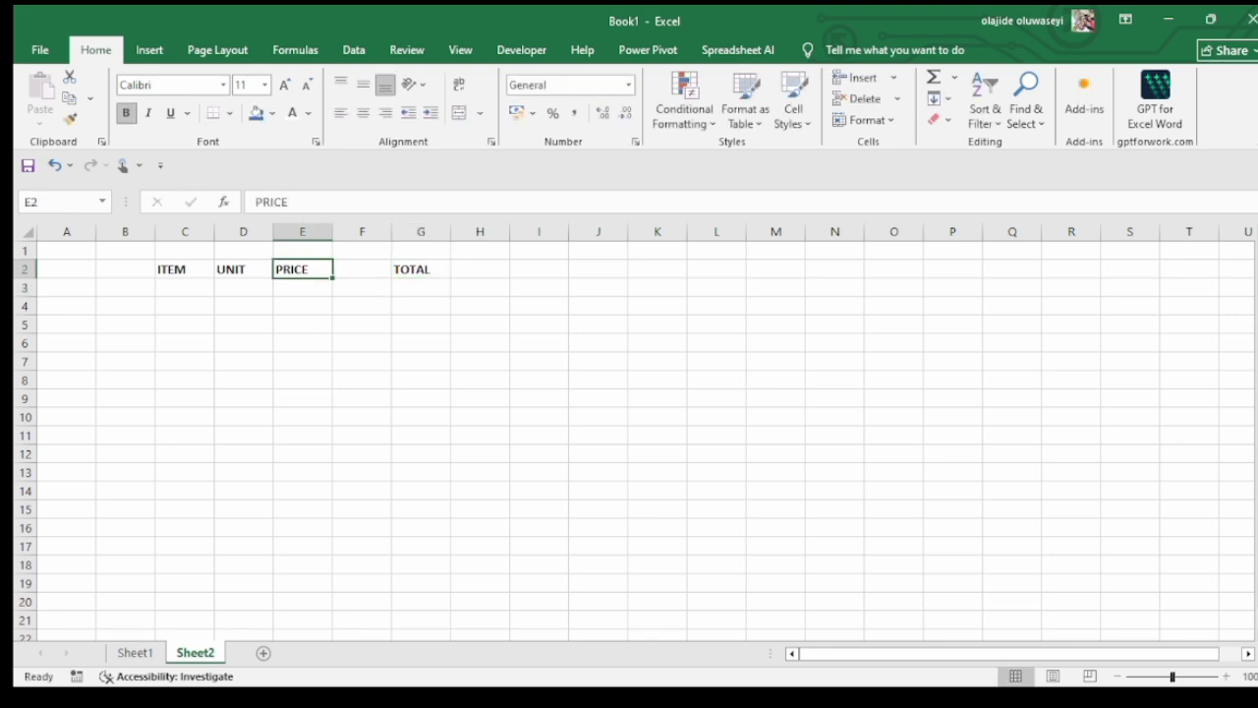
pyautogui.moveTo(302, 259); pyautogui.dragTo(362, 267)
pyautogui.click(243, 268)
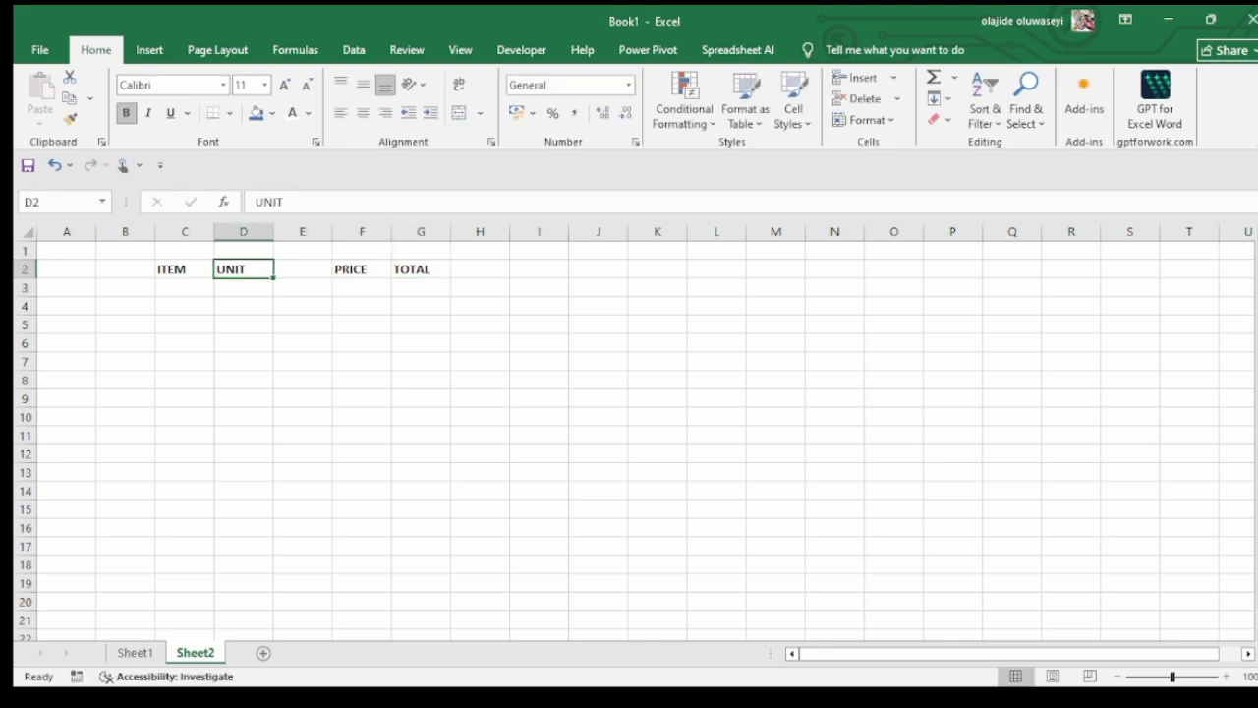
pyautogui.moveTo(244, 260)
pyautogui.mouseDown()
pyautogui.moveTo(285, 265)
pyautogui.moveTo(263, 266)
pyautogui.mouseUp()
pyautogui.moveTo(362, 268)
pyautogui.mouseDown()
pyautogui.moveTo(421, 269)
pyautogui.moveTo(362, 260)
pyautogui.mouseUp()
pyautogui.click(421, 269)
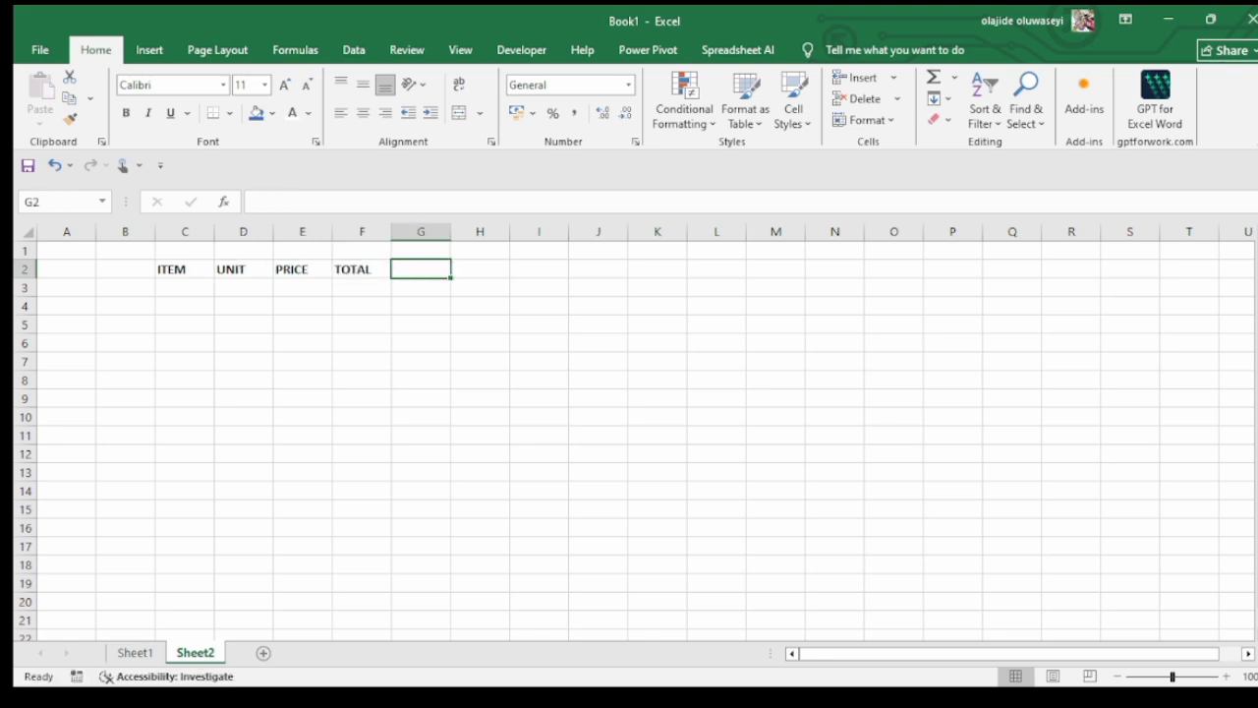
# Enter BOOK, PEN and INDOMIE in cells C3 to C5 under the ITEM header
pyautogui.click(185, 287)
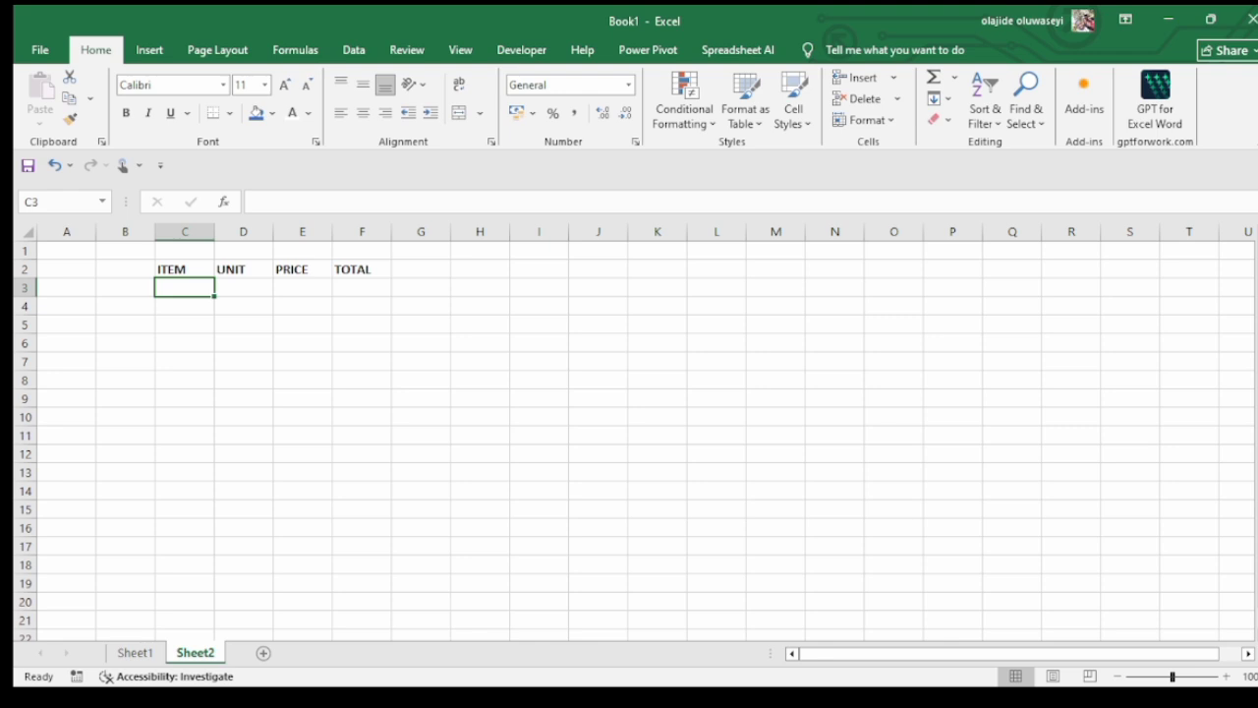
pyautogui.write('BOOK')
pyautogui.press('Up')
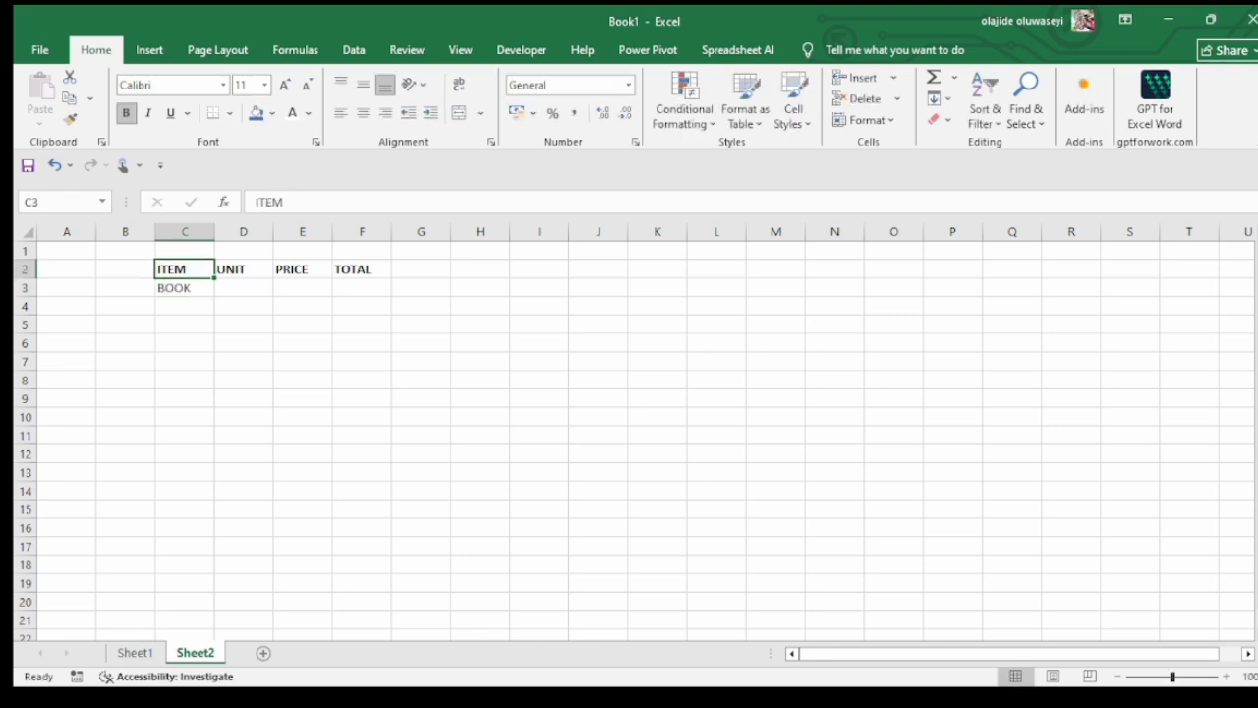
pyautogui.press('Down')
pyautogui.press('Down')
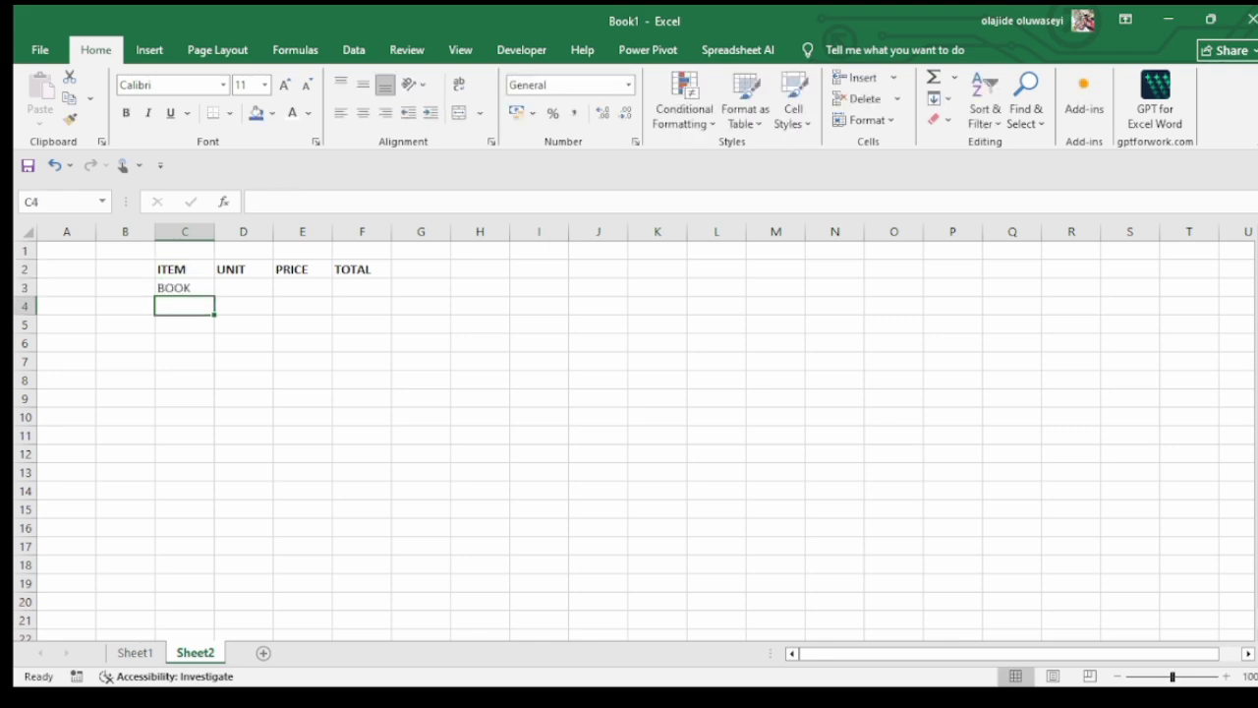
pyautogui.write('PEN')
pyautogui.press('Return')
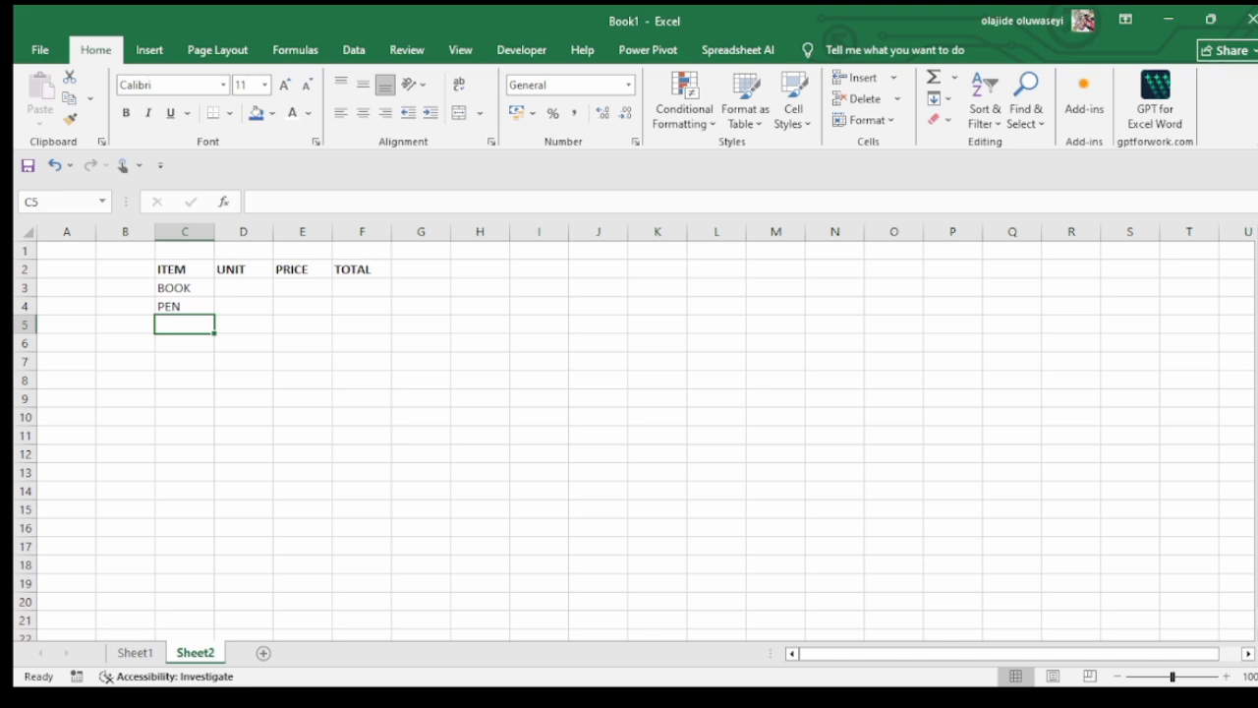
pyautogui.write('INDOMIE')
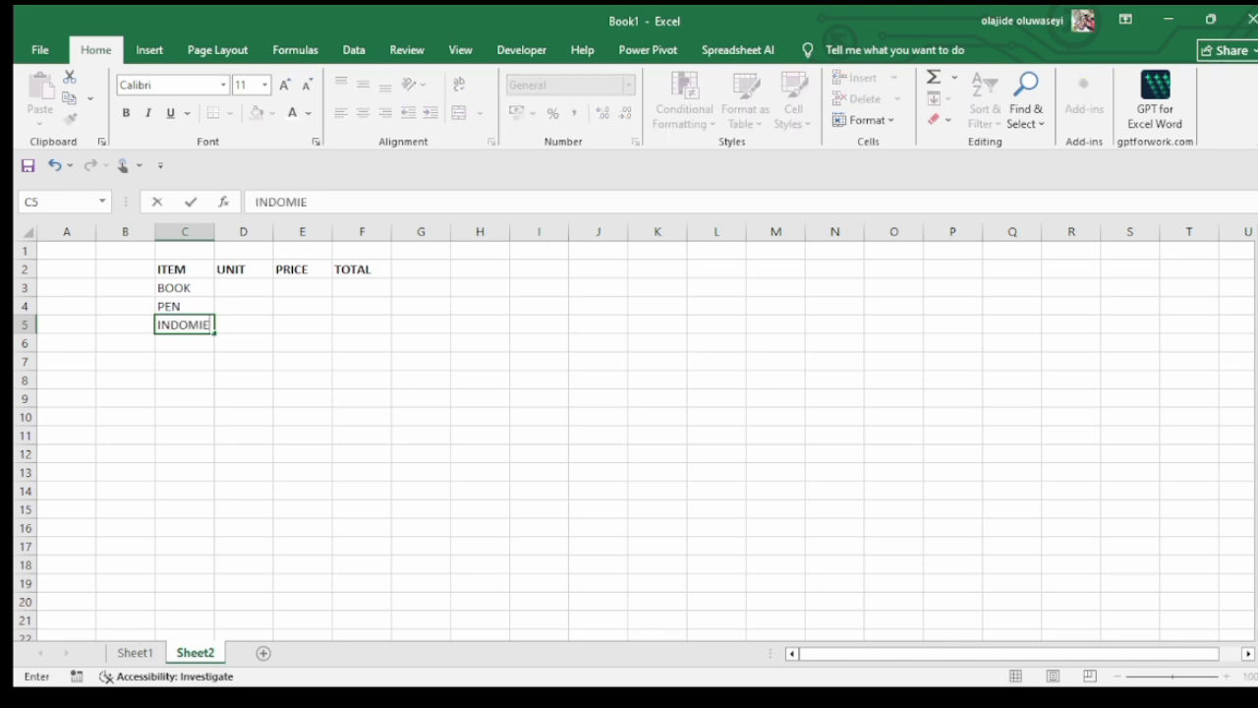
pyautogui.press('Return')
# Enter MAGGI, SALT and PENCIL in cells C6 to C8 of the ITEM column
pyautogui.write('MAGGI')
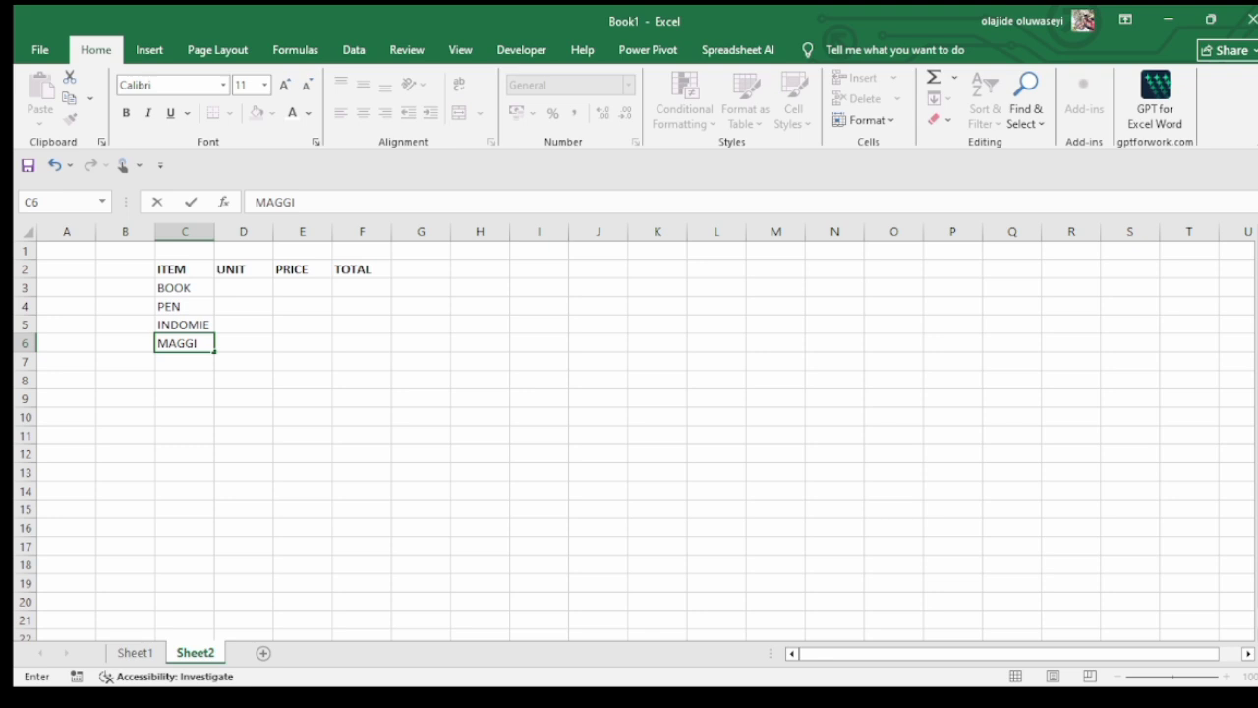
pyautogui.press('Return')
pyautogui.write('SALT')
pyautogui.press('Return')
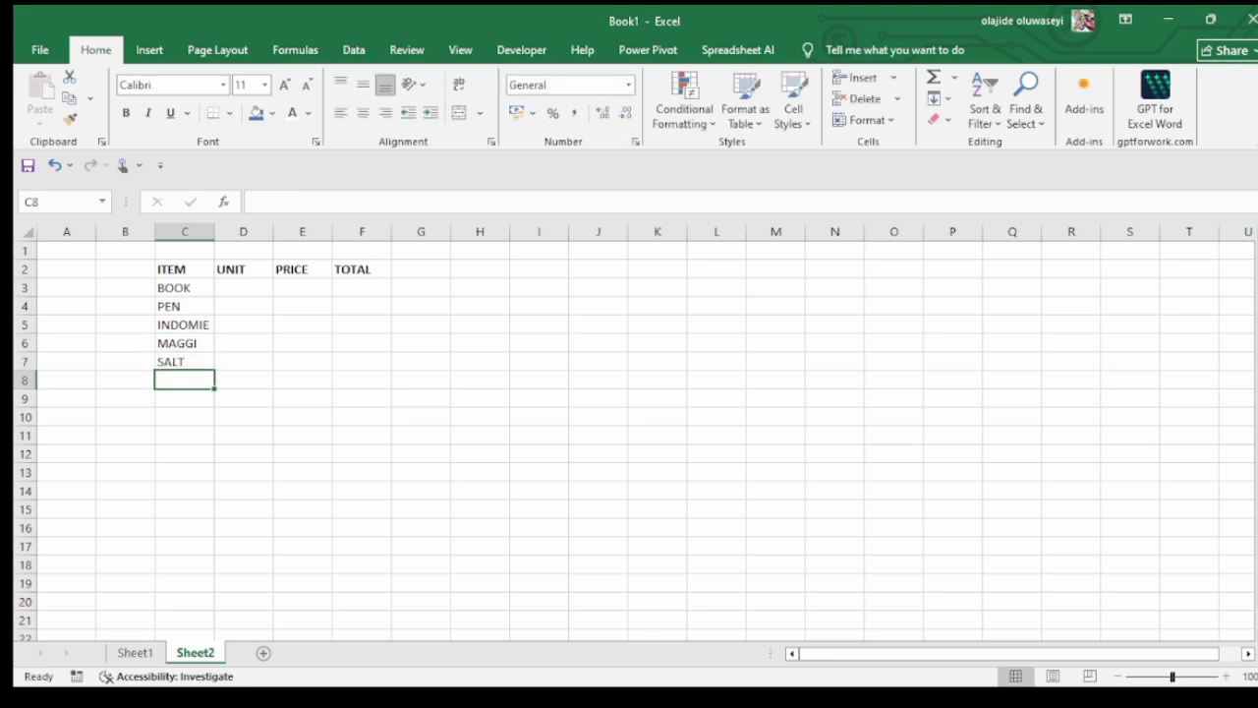
pyautogui.write('PENCIL')
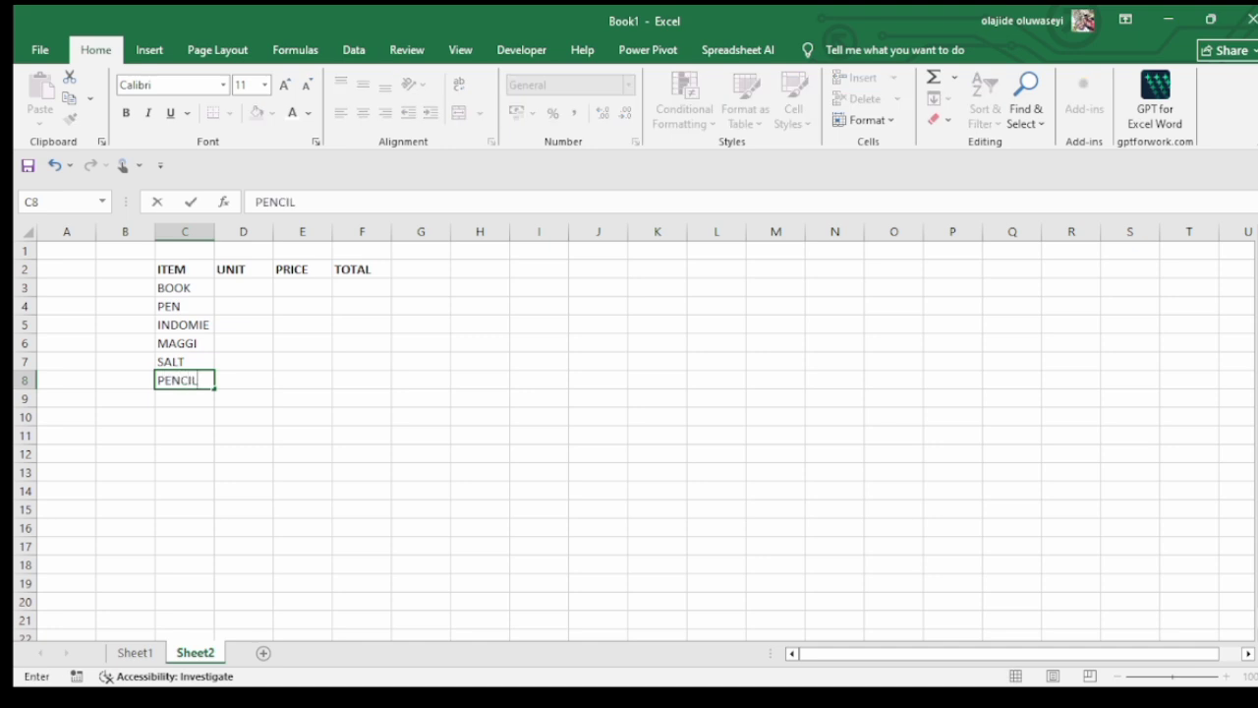
pyautogui.press('Return')
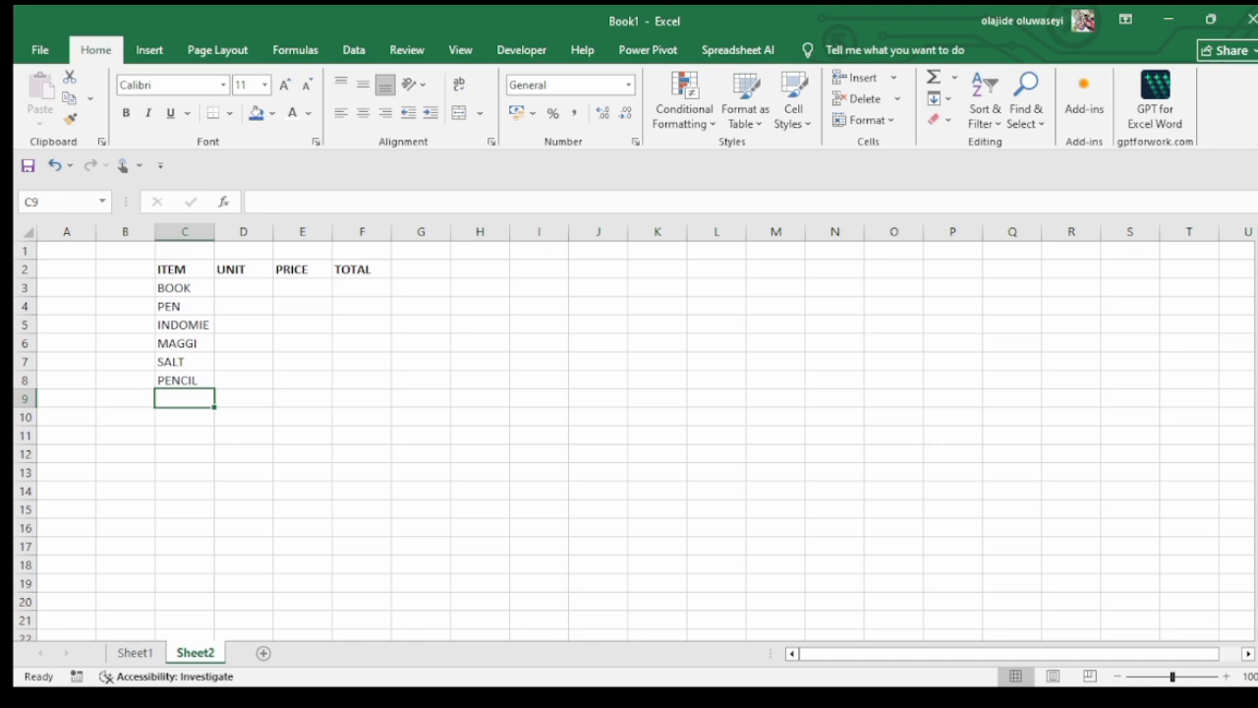
# Enter the units 12 for BOOK, 13 for PEN and 15 for INDOMIE in cells D3 to D5
pyautogui.click(243, 288)
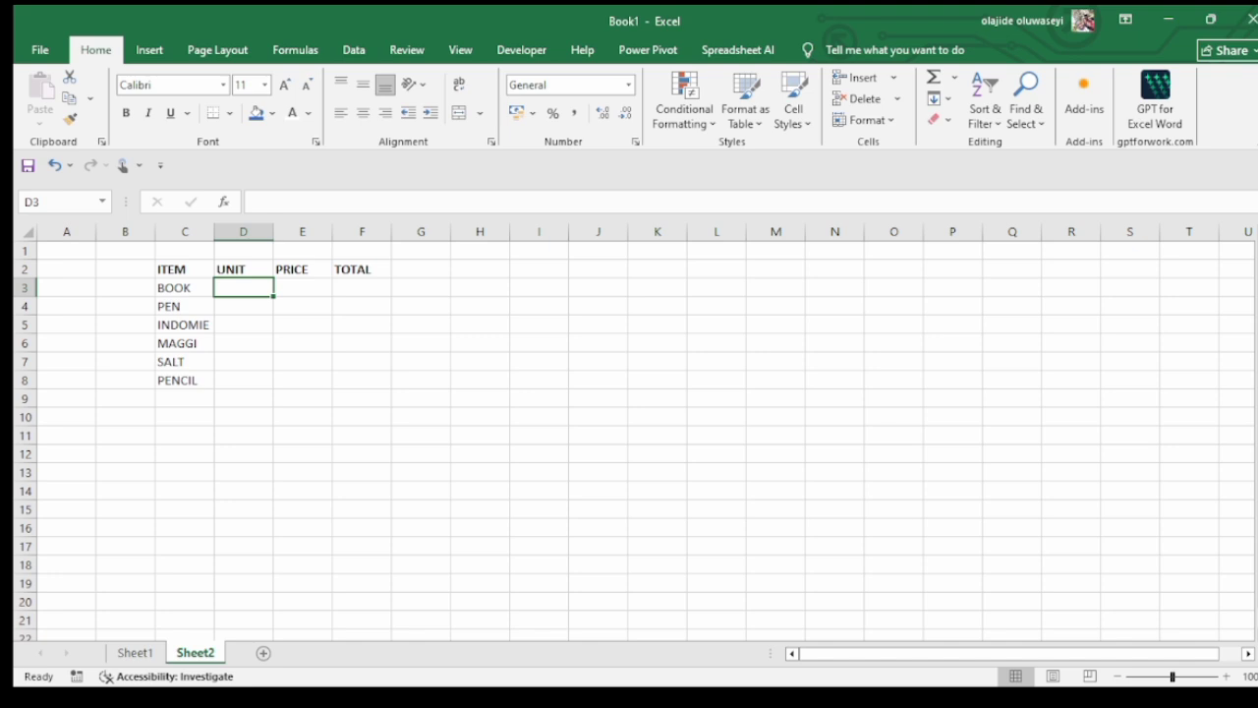
pyautogui.write('121')
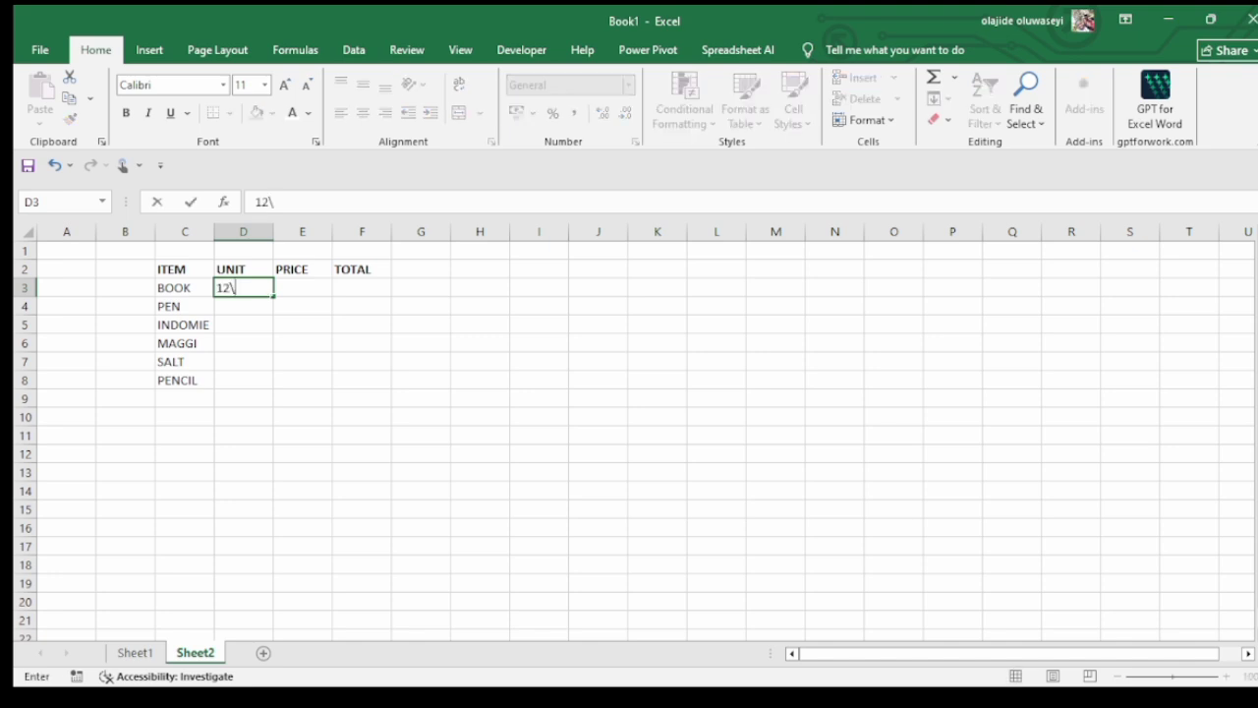
pyautogui.press('BackSpace')
pyautogui.press('Return')
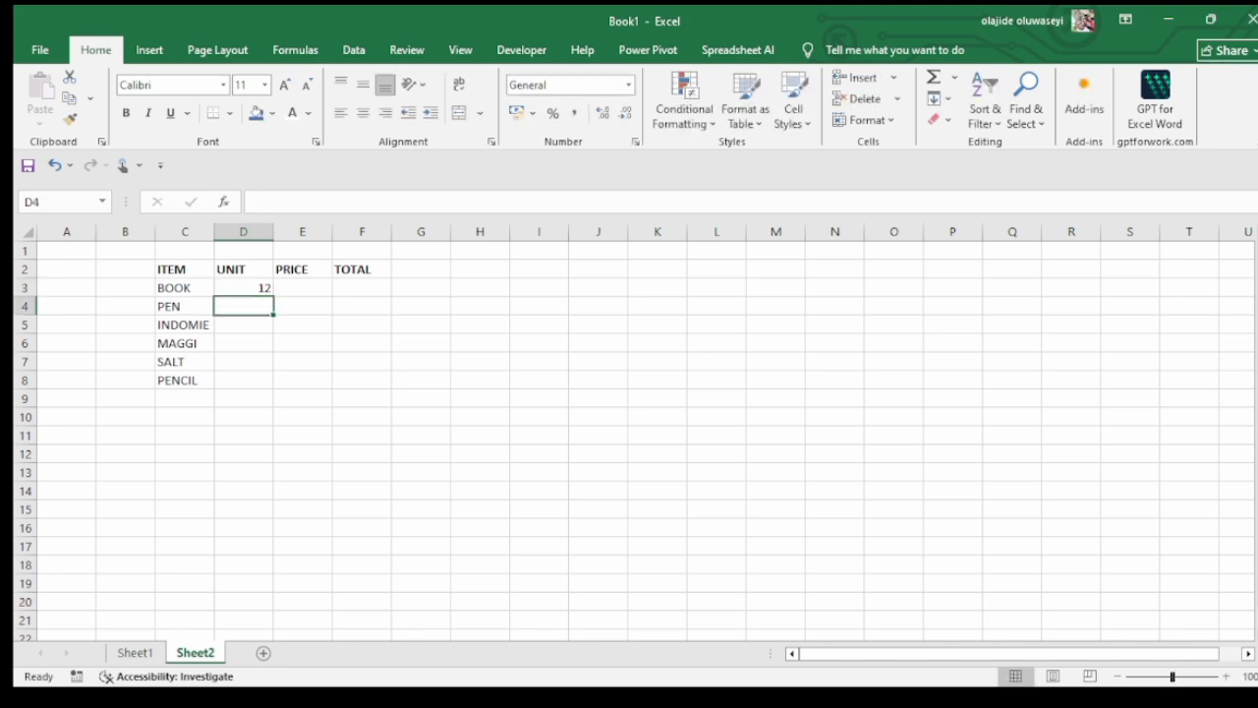
pyautogui.write('13')
pyautogui.press('Return')
pyautogui.write('15')
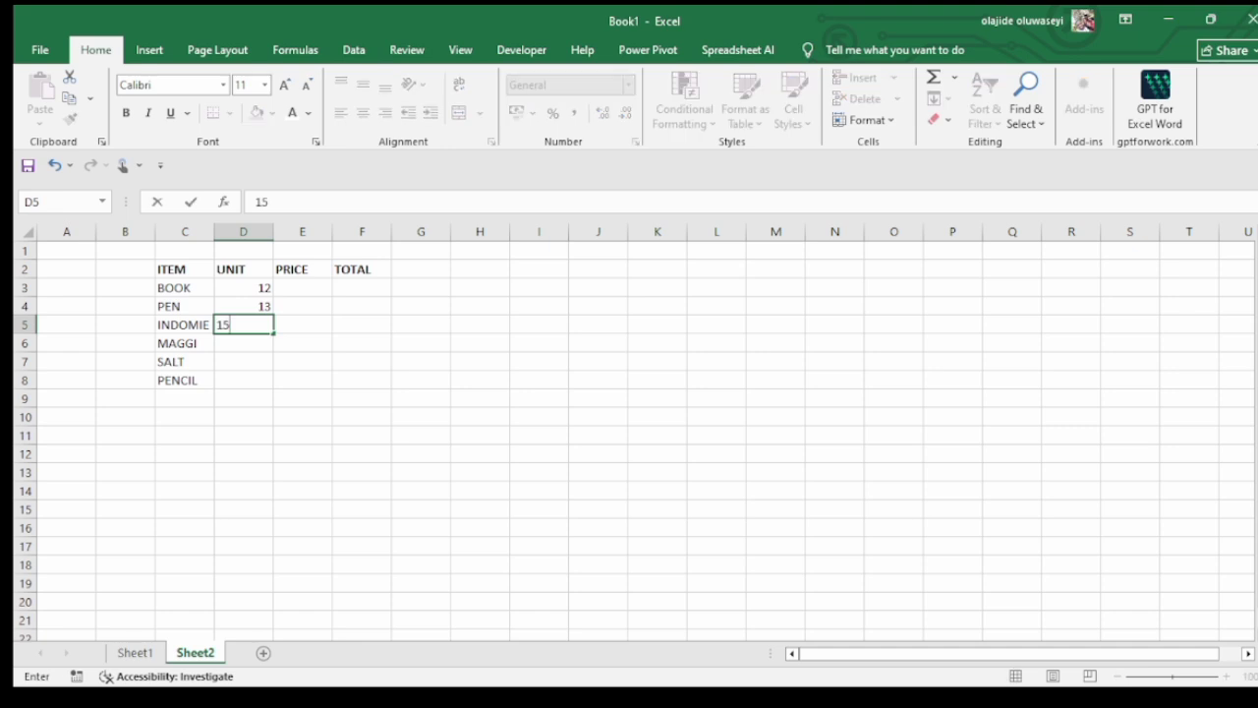
pyautogui.press('Return')
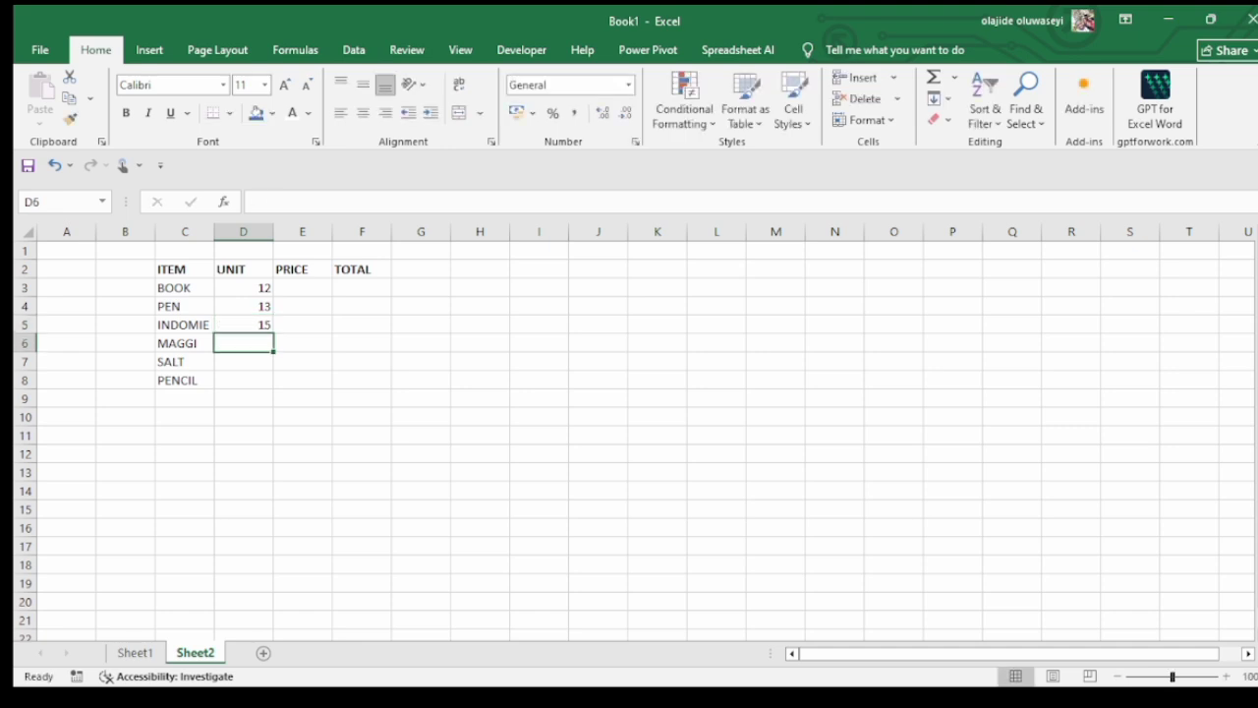
# Enter the units 6 for MAGGI, 4 for SALT and 7 for PENCIL in cells D6 to D8
pyautogui.write('6')
pyautogui.press('Return')
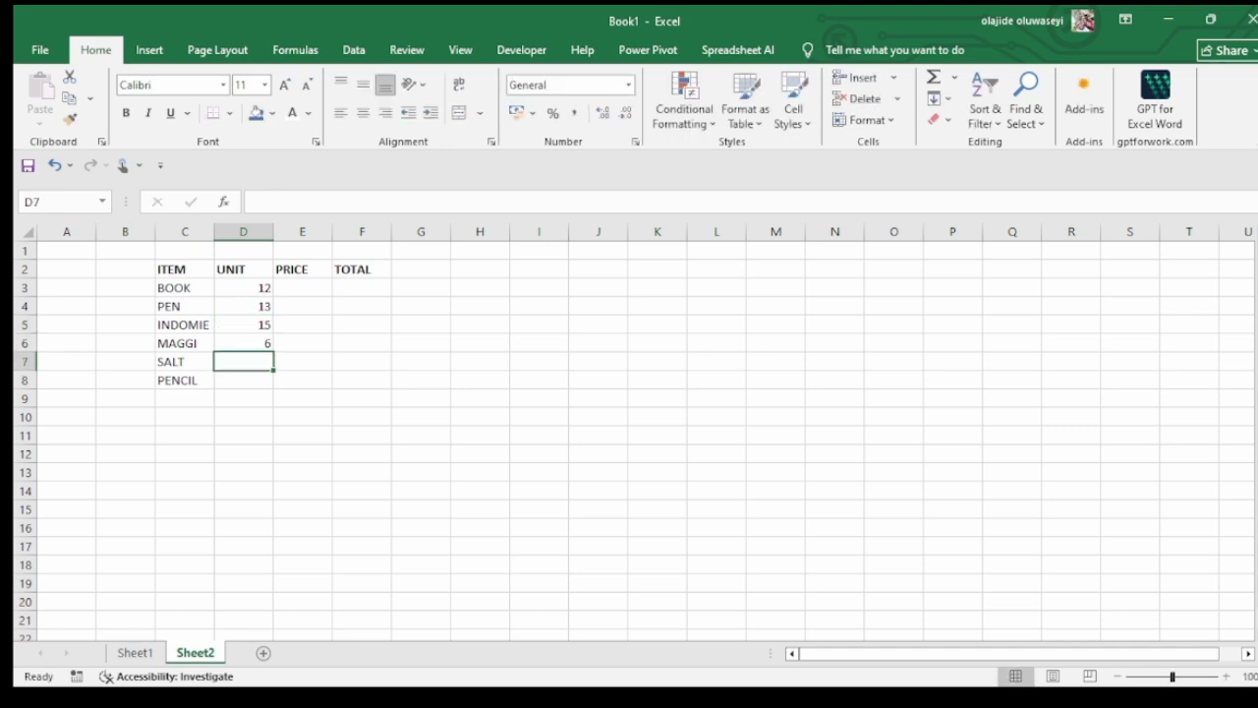
pyautogui.write('4')
pyautogui.press('Return')
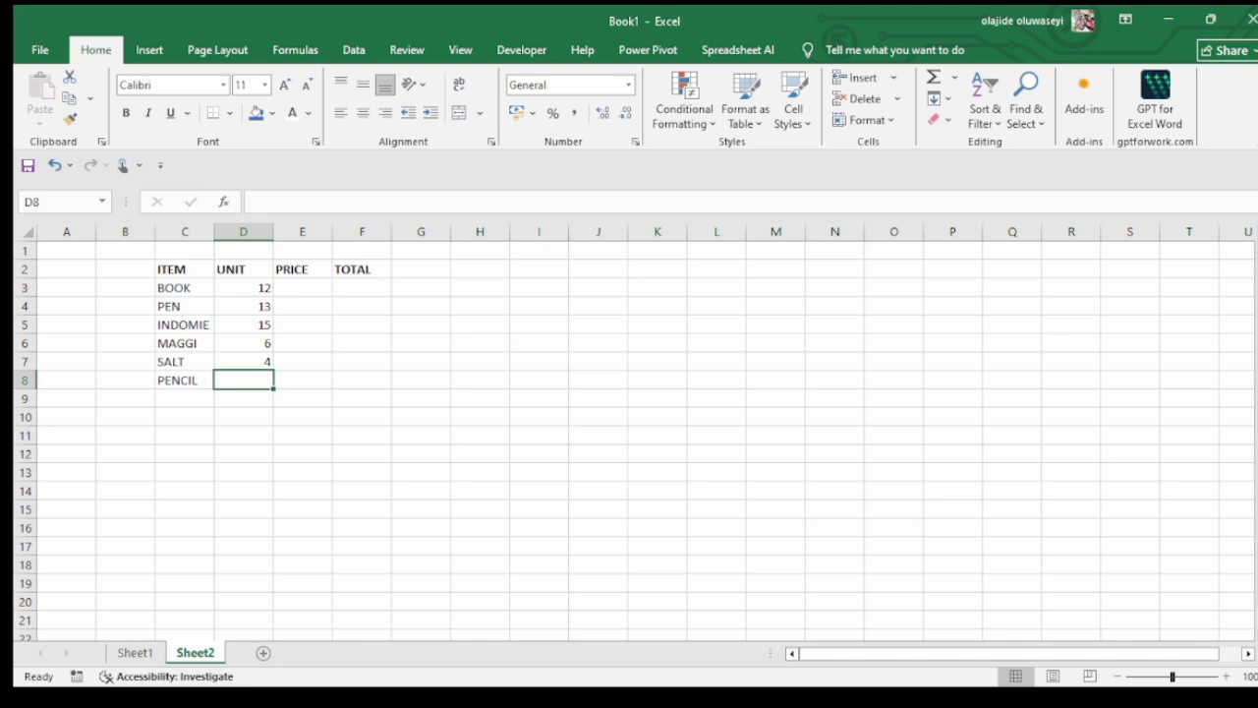
pyautogui.write('7')
pyautogui.press('Return')
# Enter the prices 200, 100, 300 and 50 for BOOK, PEN, INDOMIE and MAGGI in cells E3 to E6
pyautogui.click(303, 288)
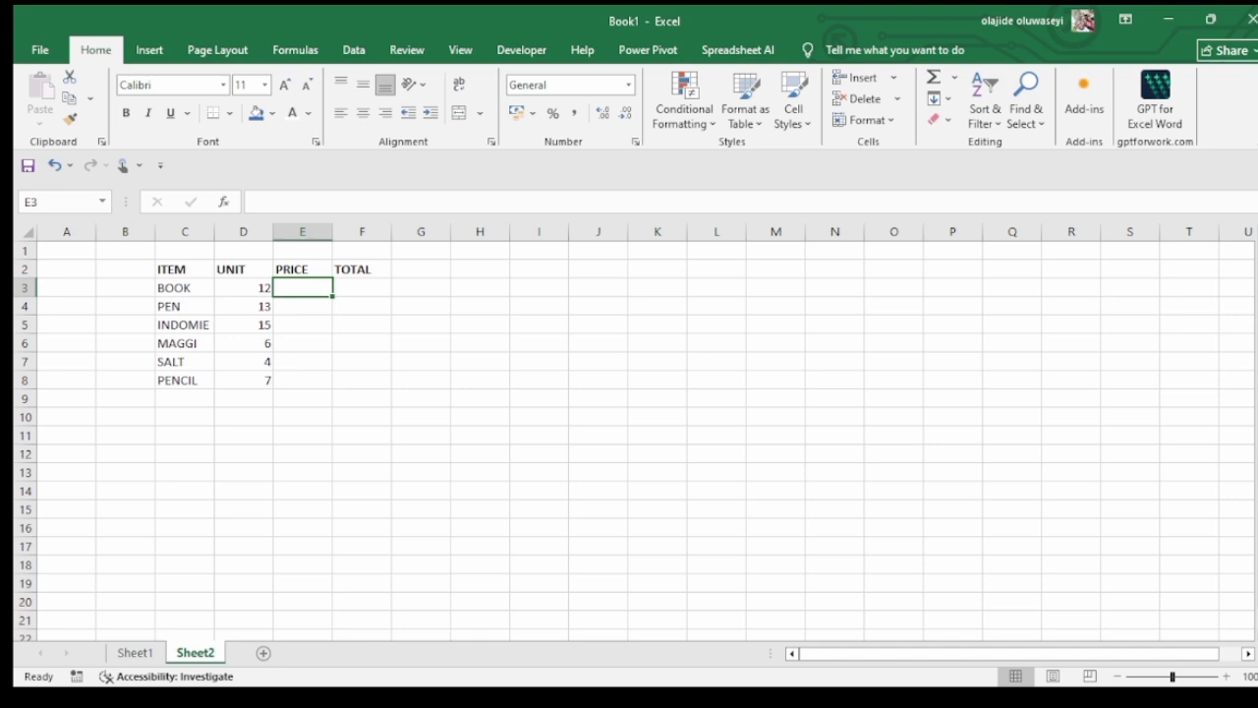
pyautogui.write('200')
pyautogui.press('Return')
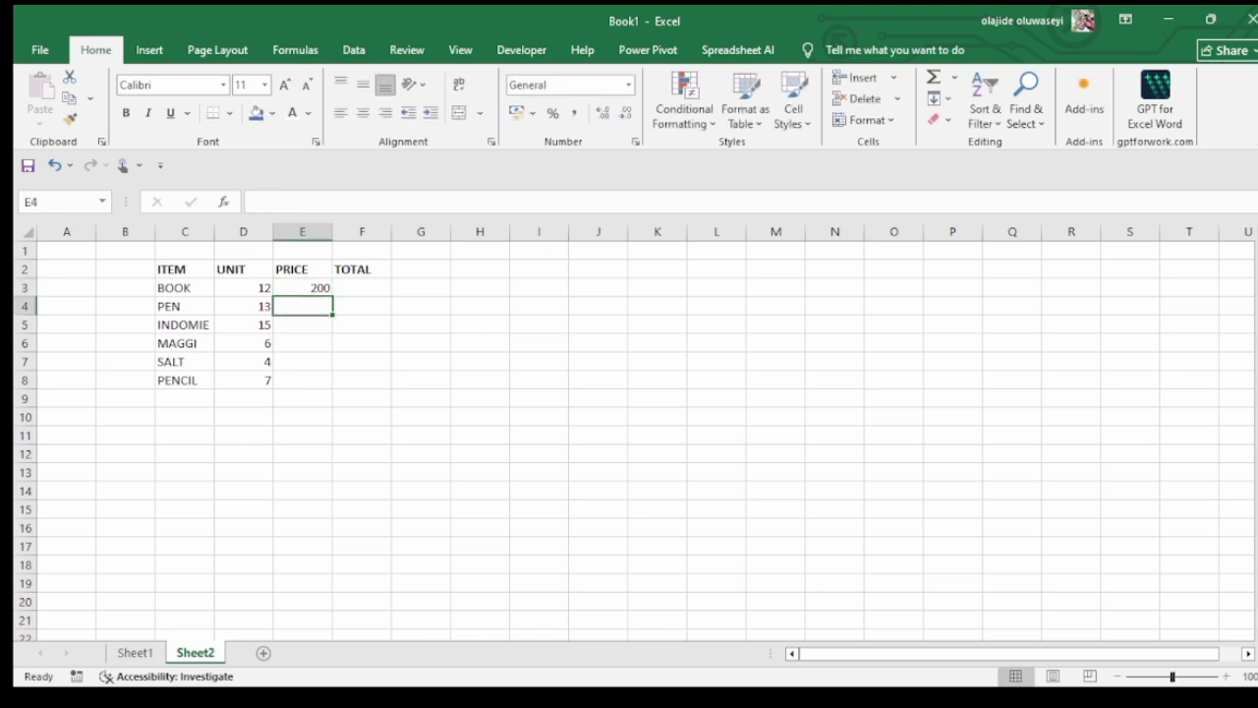
pyautogui.write('100')
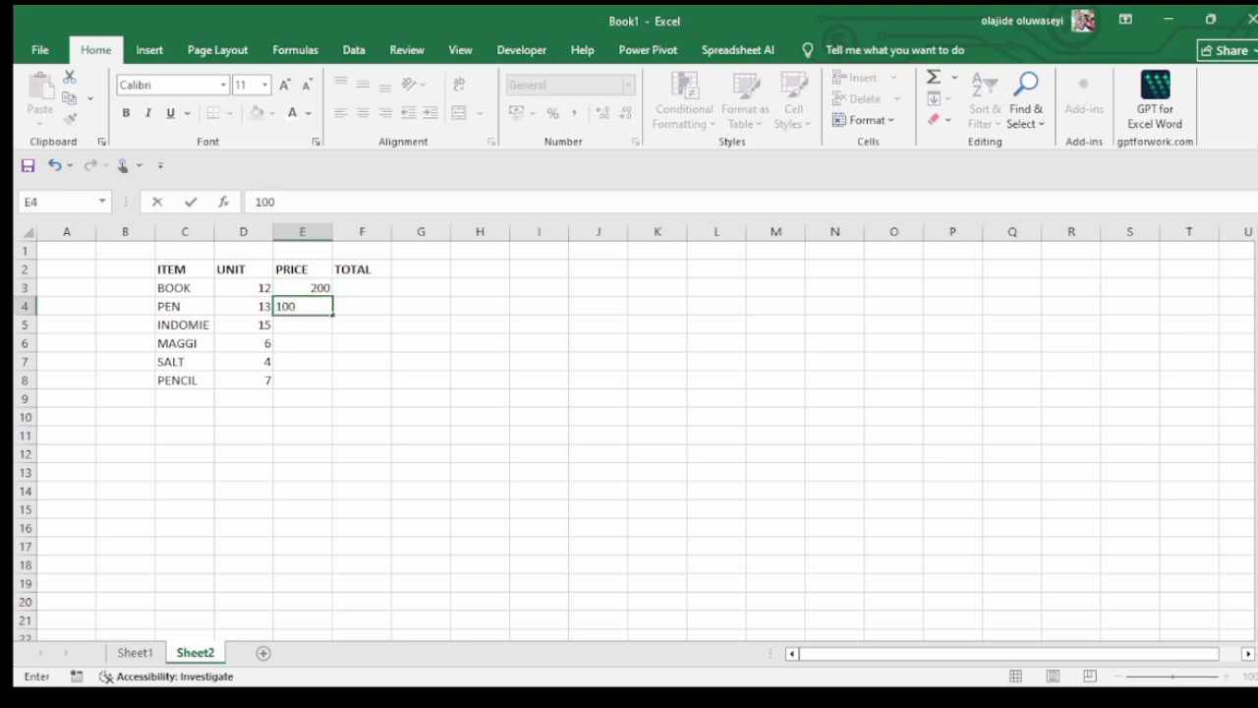
pyautogui.press('Return')
pyautogui.write('300')
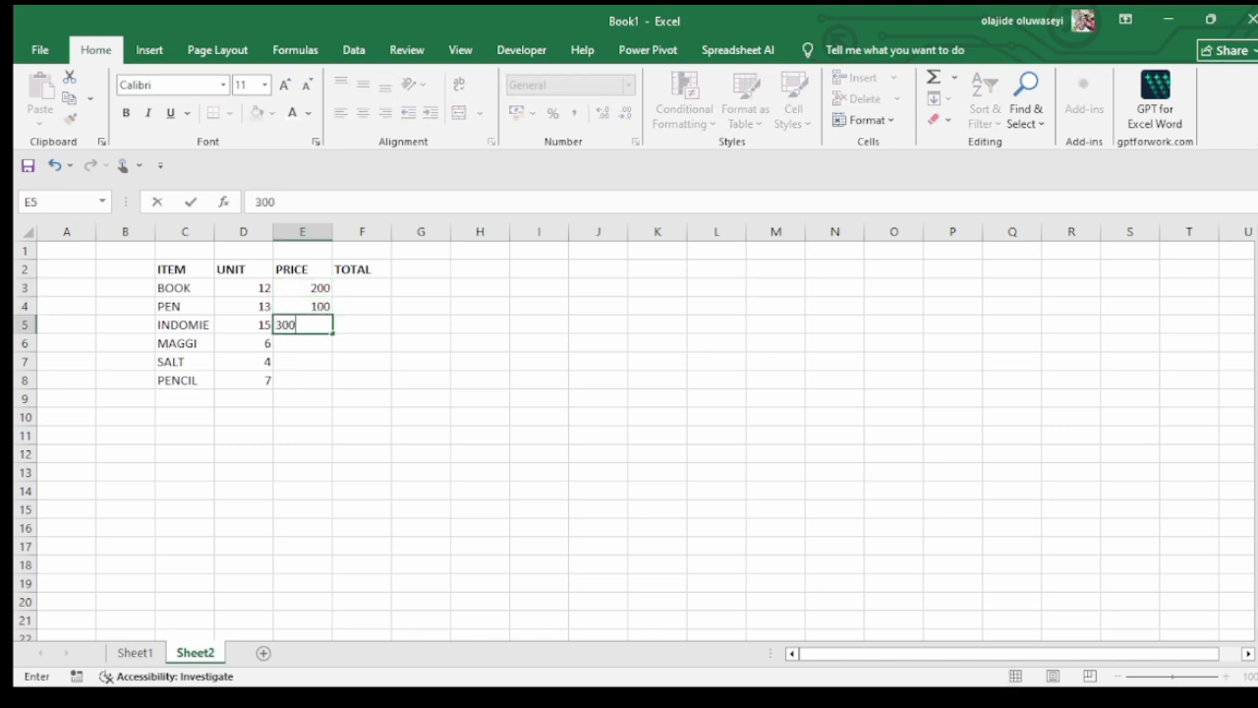
pyautogui.press('Return')
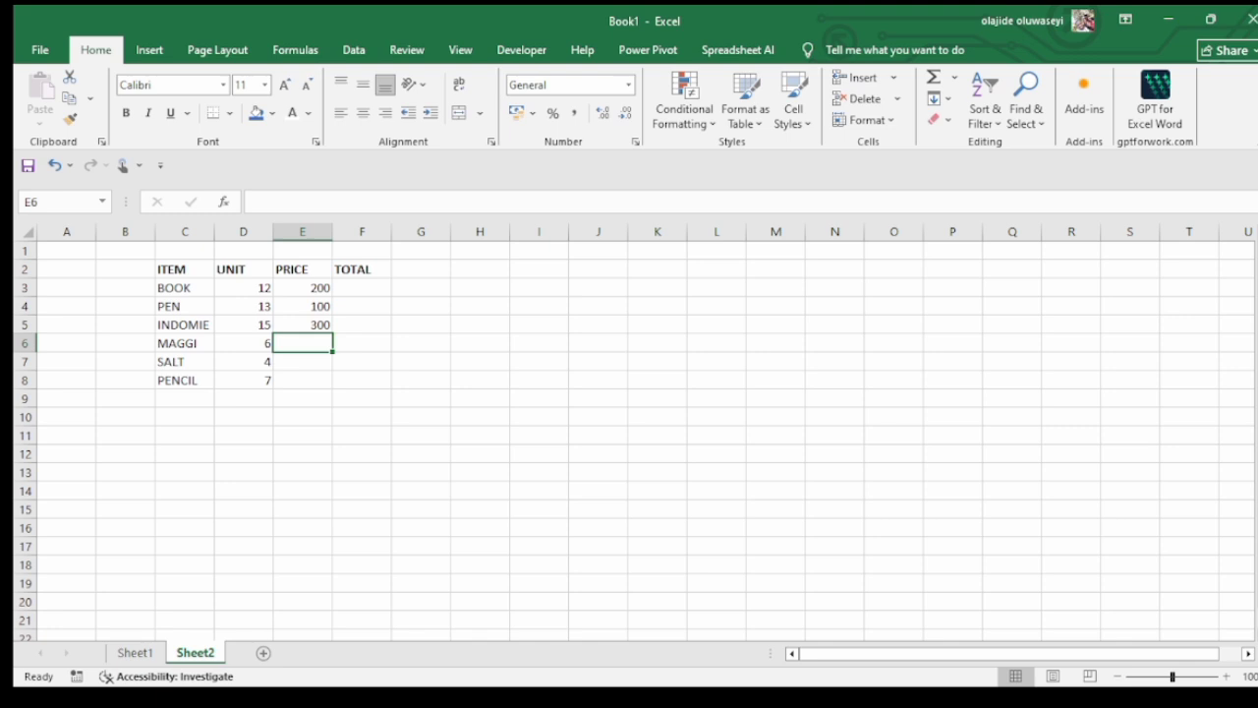
pyautogui.write('50')
pyautogui.press('Return')
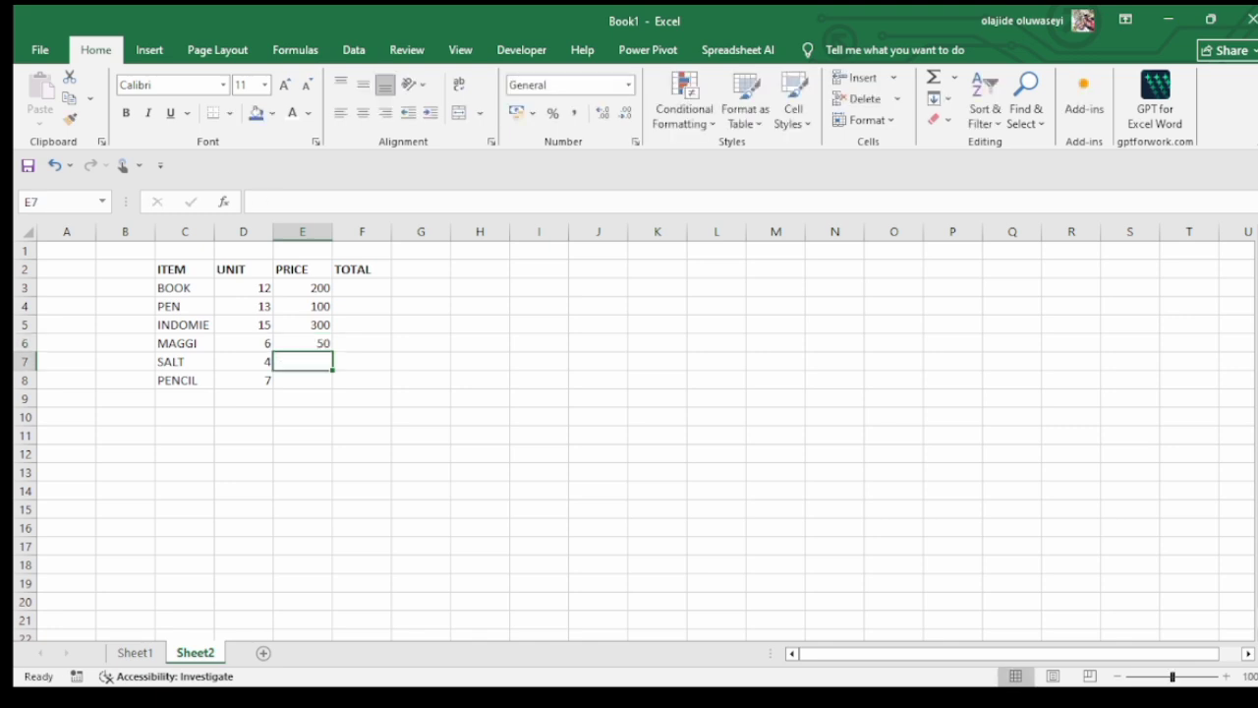
# Enter the prices 200 for SALT and 100 for PENCIL in cells E7 and E8
pyautogui.write('200')
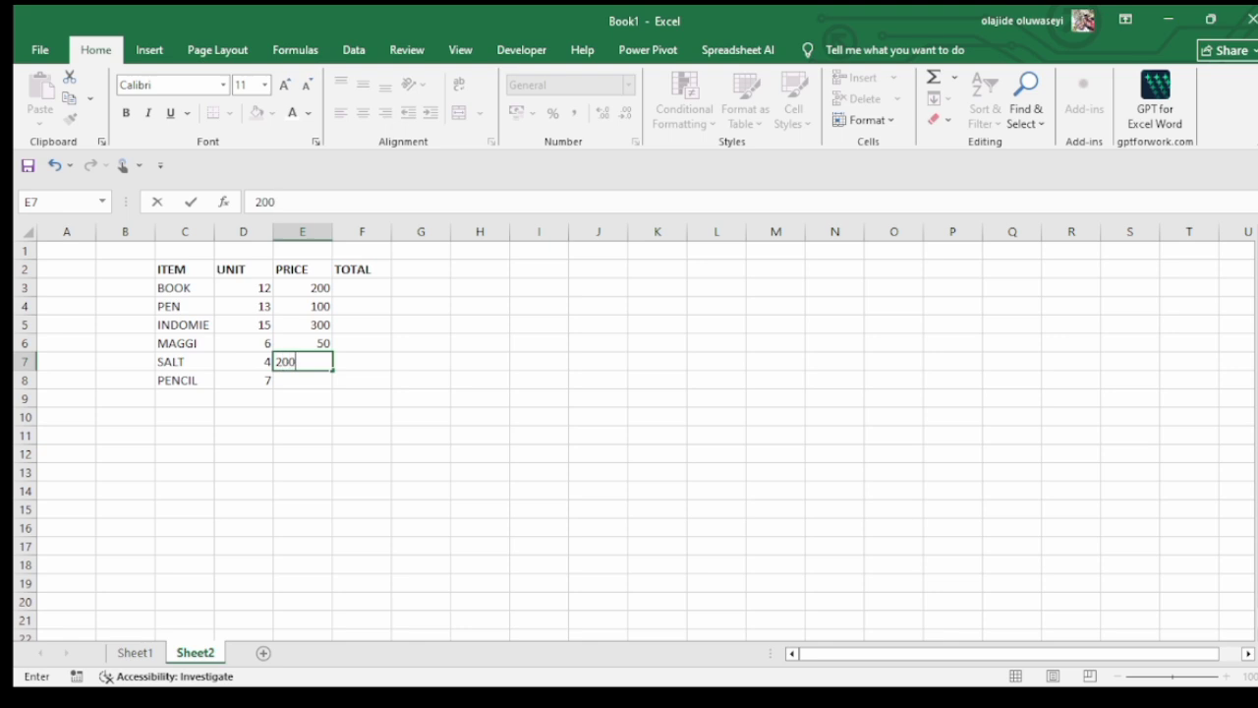
pyautogui.press('Return')
pyautogui.write('100')
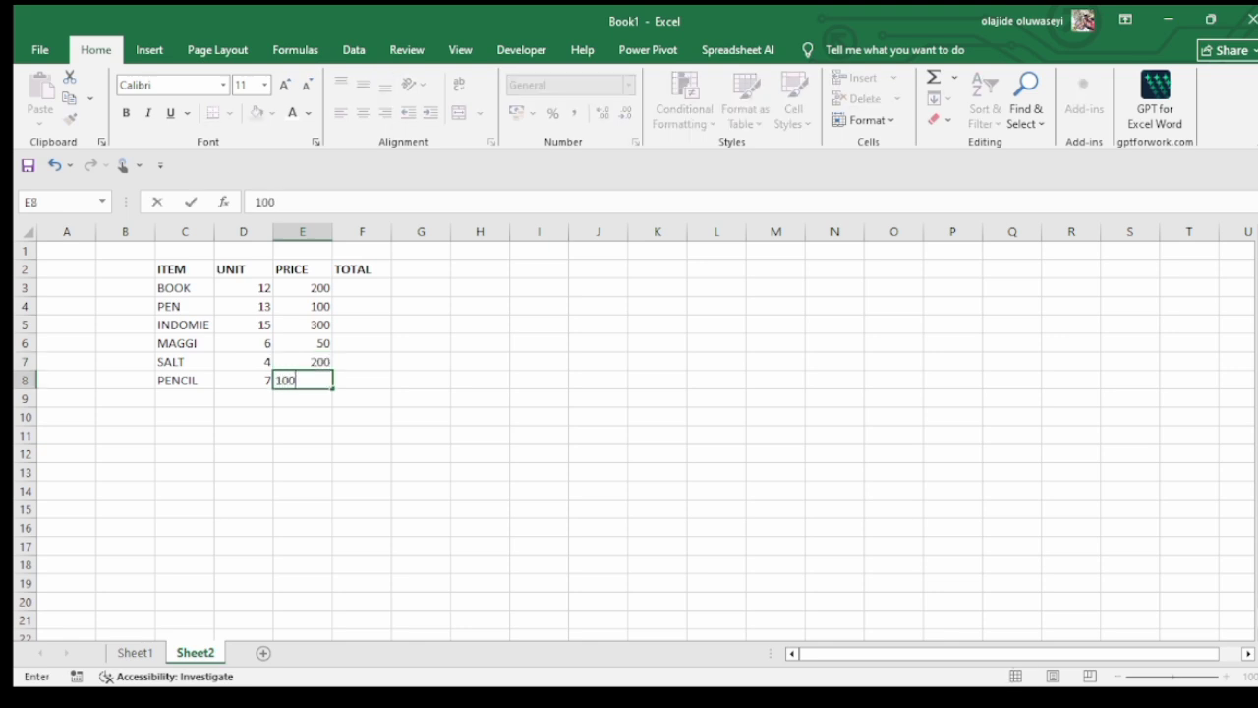
pyautogui.press('Return')
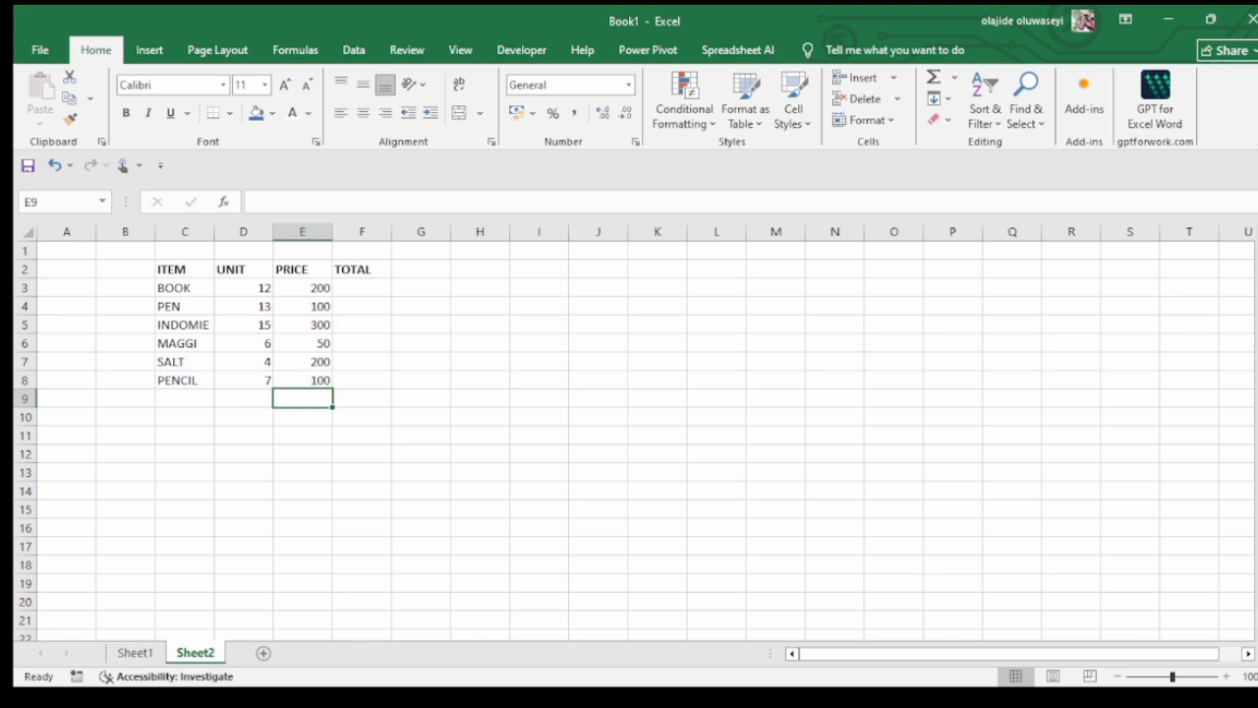
# Apply borders to all cells of the item table in the range C2:F8
pyautogui.moveTo(239, 252); pyautogui.dragTo(362, 380)
pyautogui.click(185, 269)
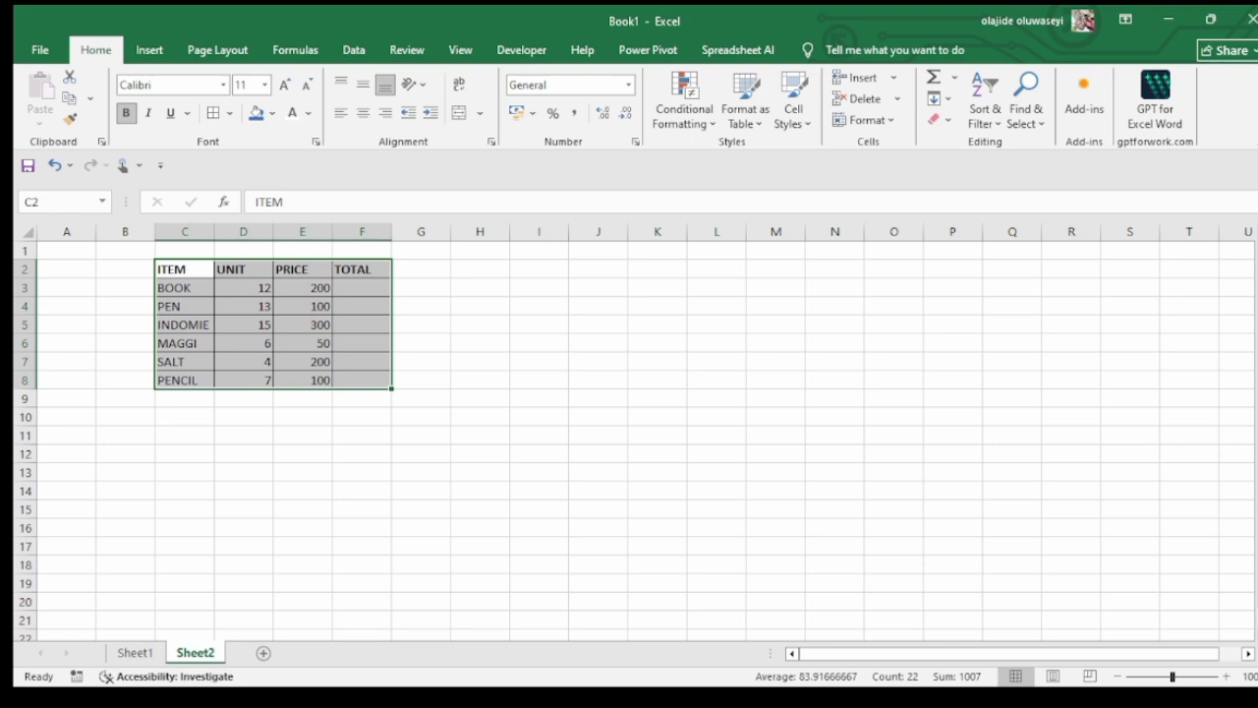
pyautogui.click(479, 287)
pyautogui.click(361, 288)
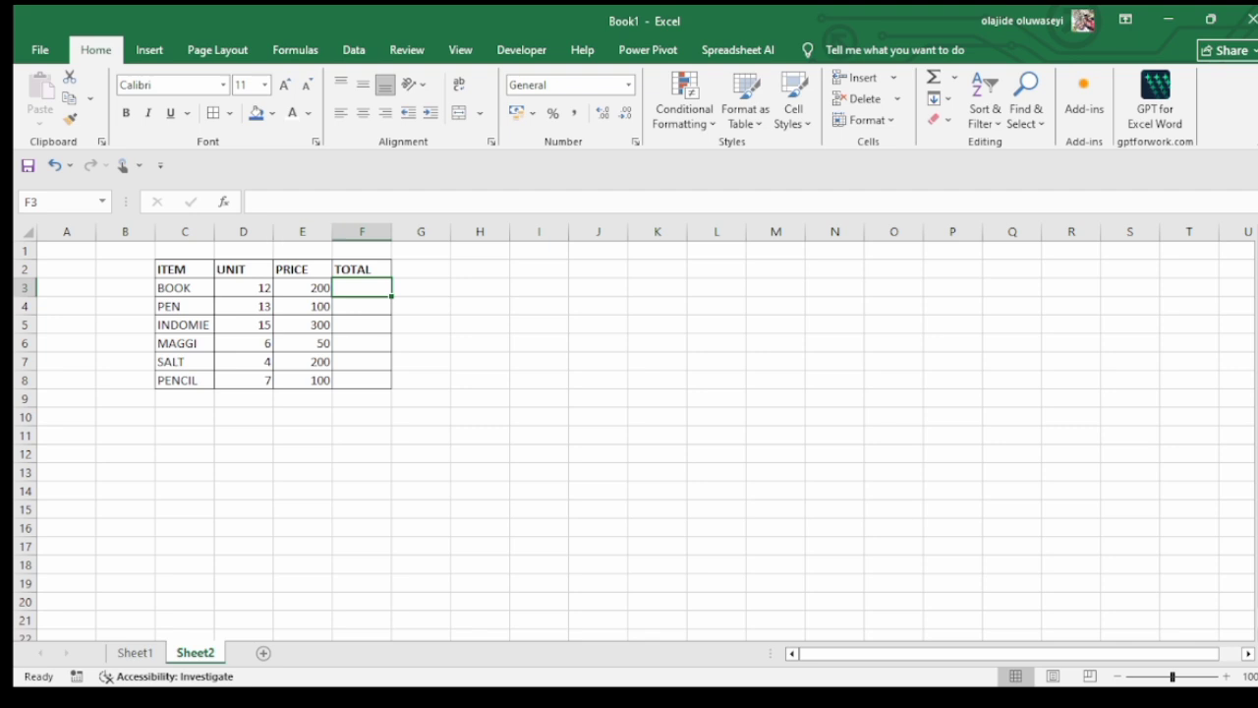
pyautogui.moveTo(184, 270); pyautogui.dragTo(362, 380)
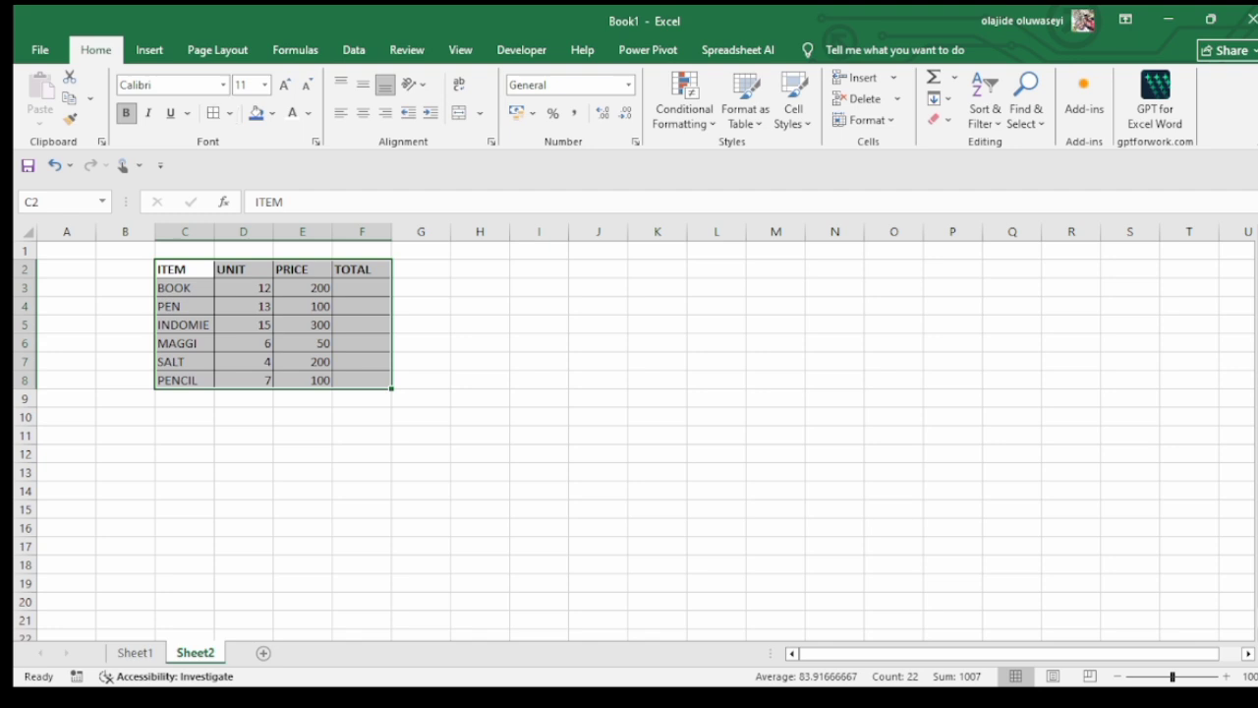
pyautogui.click(243, 305)
pyautogui.click(184, 288)
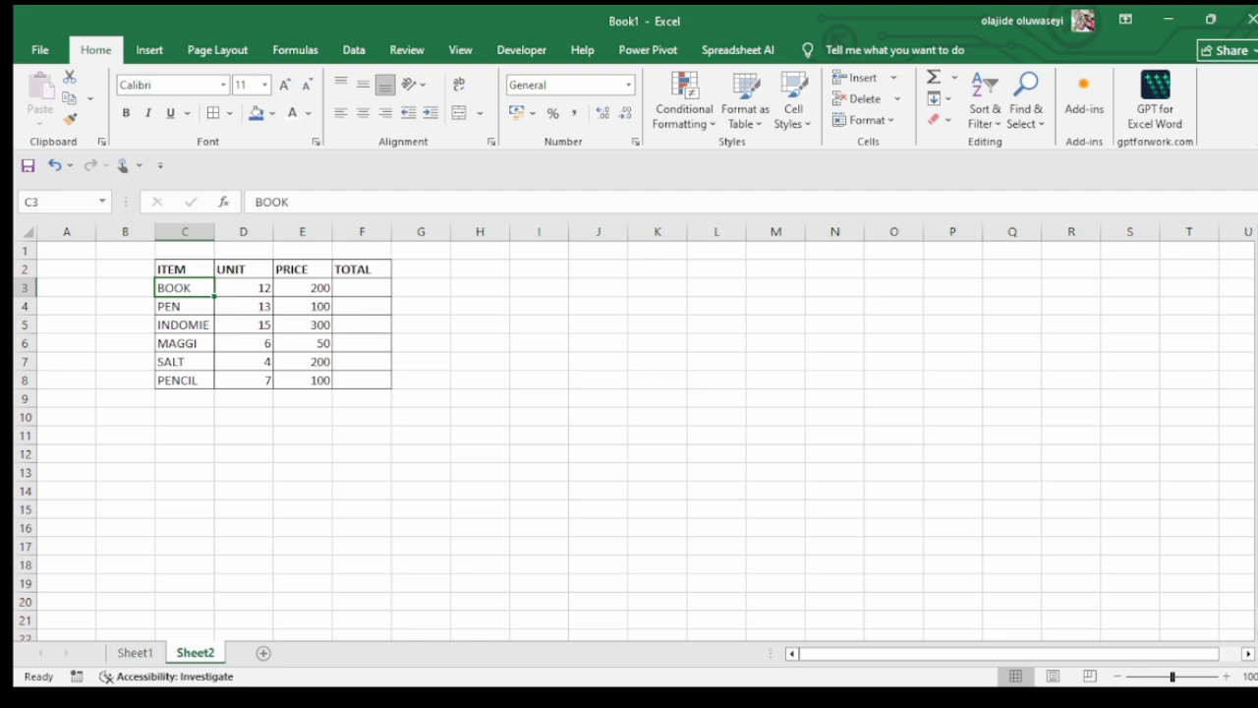
pyautogui.click(362, 288)
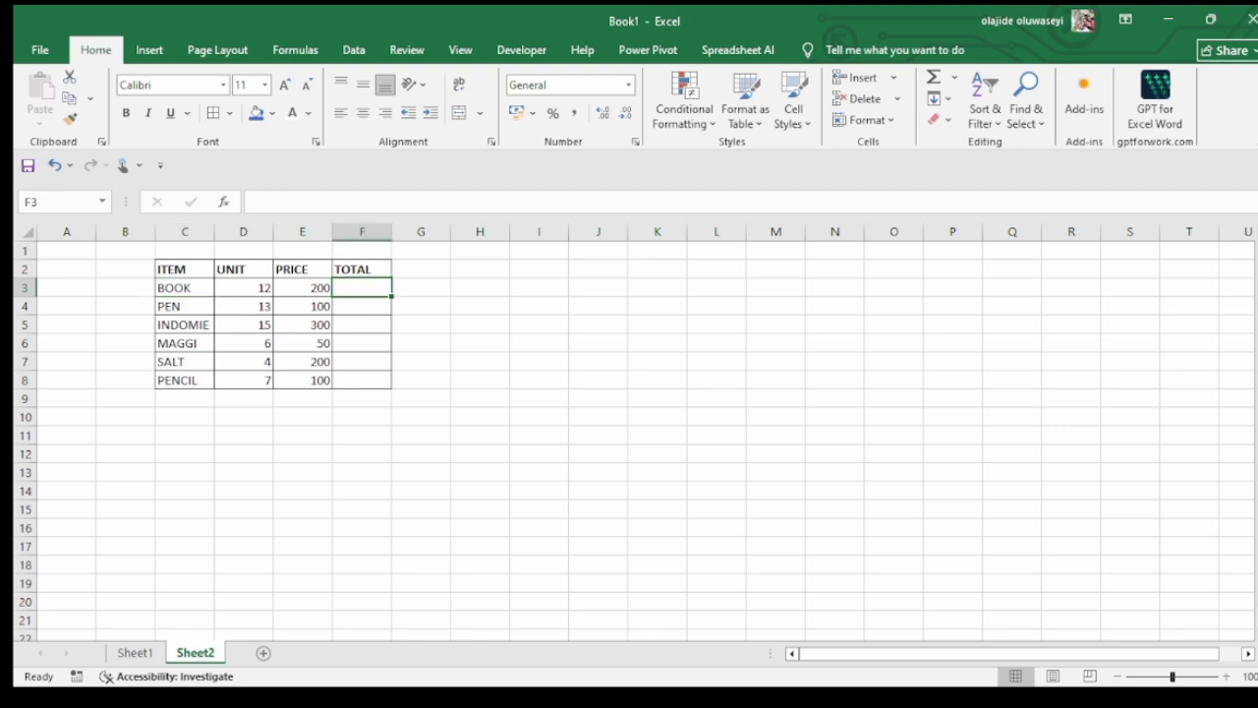
pyautogui.click(362, 306)
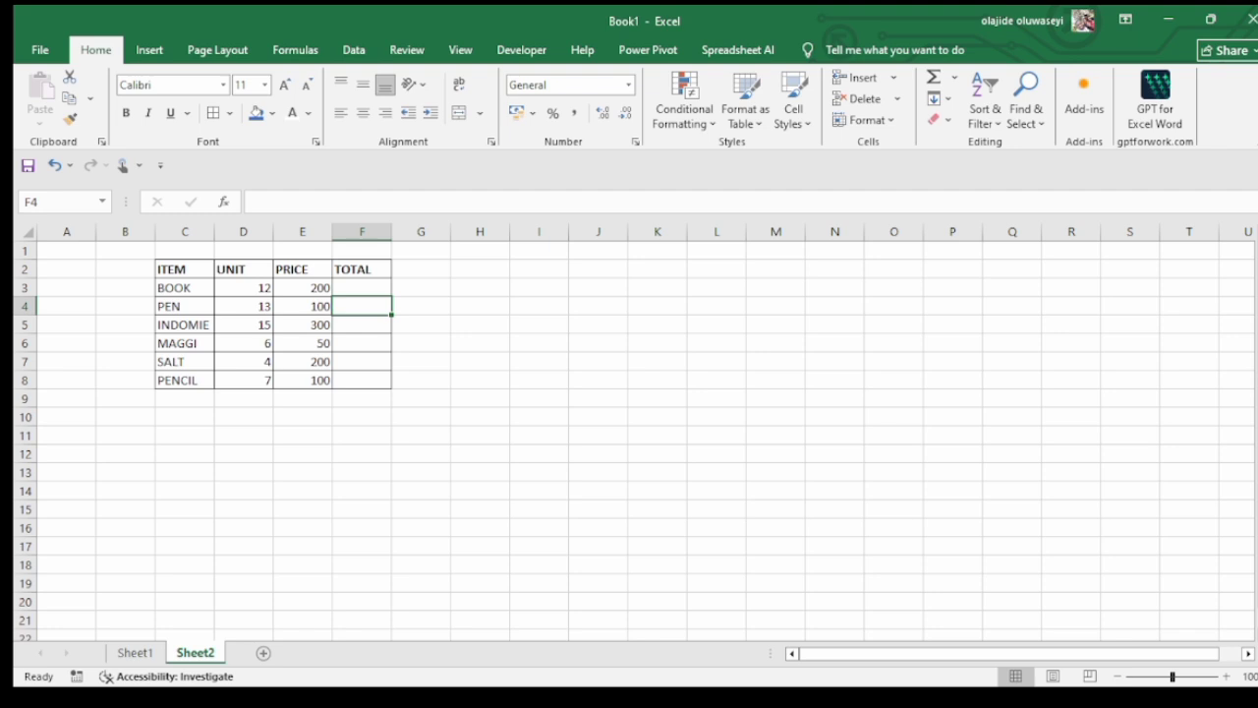
pyautogui.press('Down')
pyautogui.press('Down')
pyautogui.press('Down')
pyautogui.press('Down')
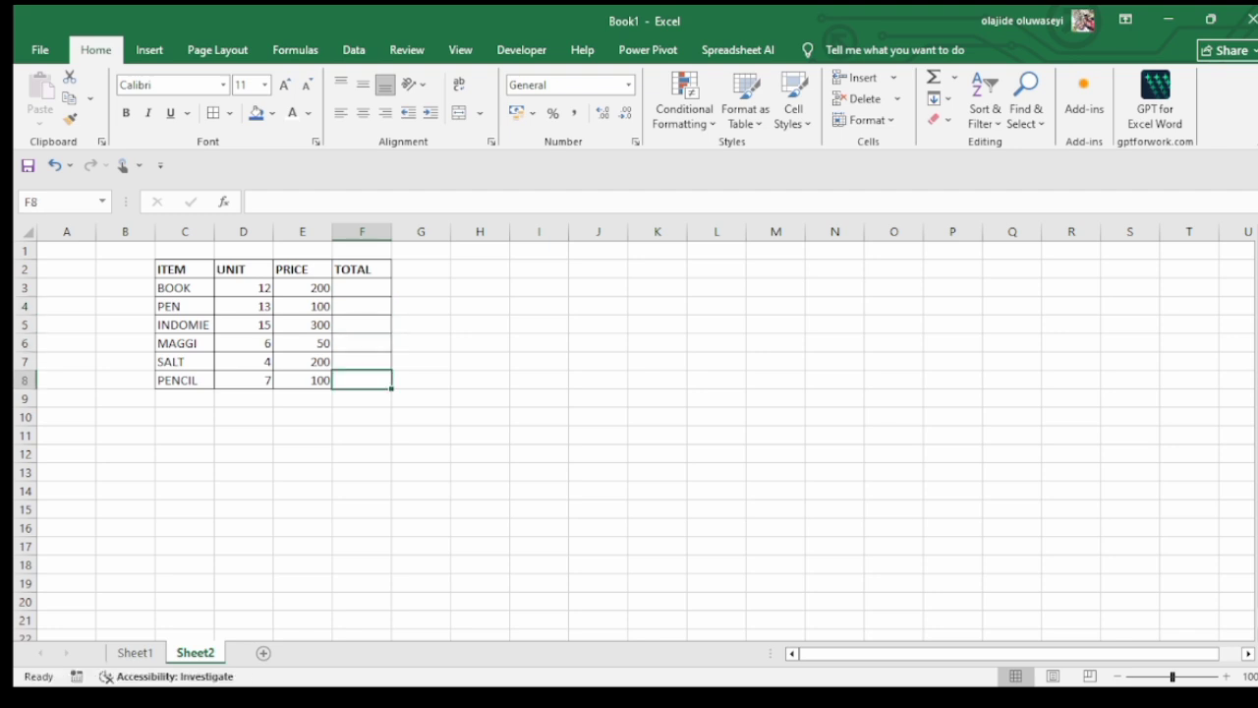
pyautogui.press('Up')
pyautogui.press('Up')
pyautogui.press('Up')
pyautogui.press('Up')
pyautogui.press('Up')
pyautogui.press('Up')
pyautogui.press('Up')
pyautogui.press('Down')
pyautogui.press('Down')
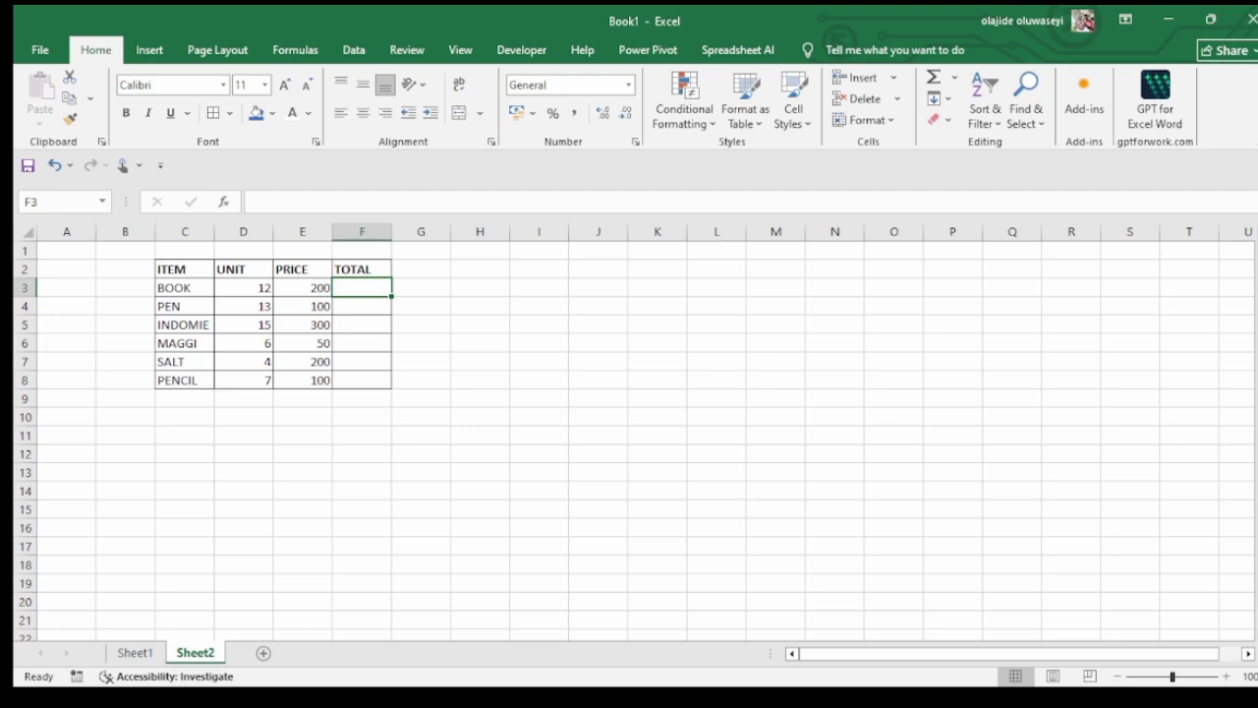
# Add up the UNIT values in cell D9 with the formula =D3+D4+D5+D6+D7+D8
pyautogui.click(244, 398)
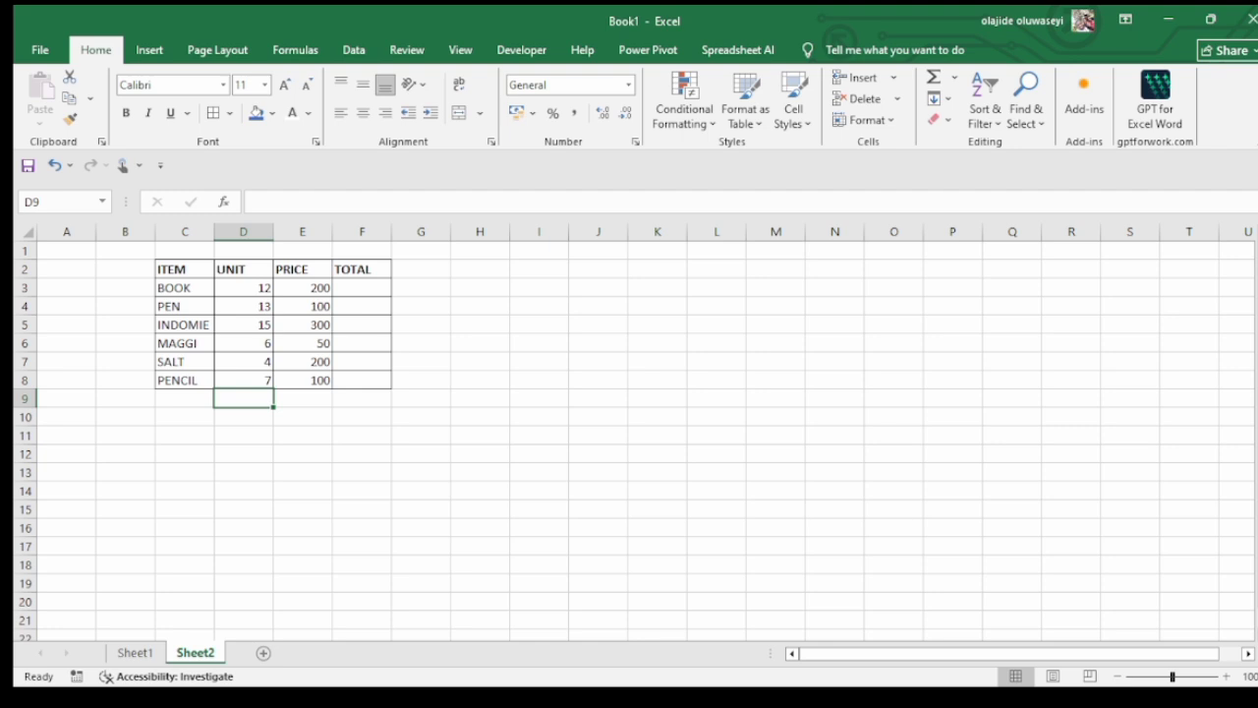
pyautogui.write('=')
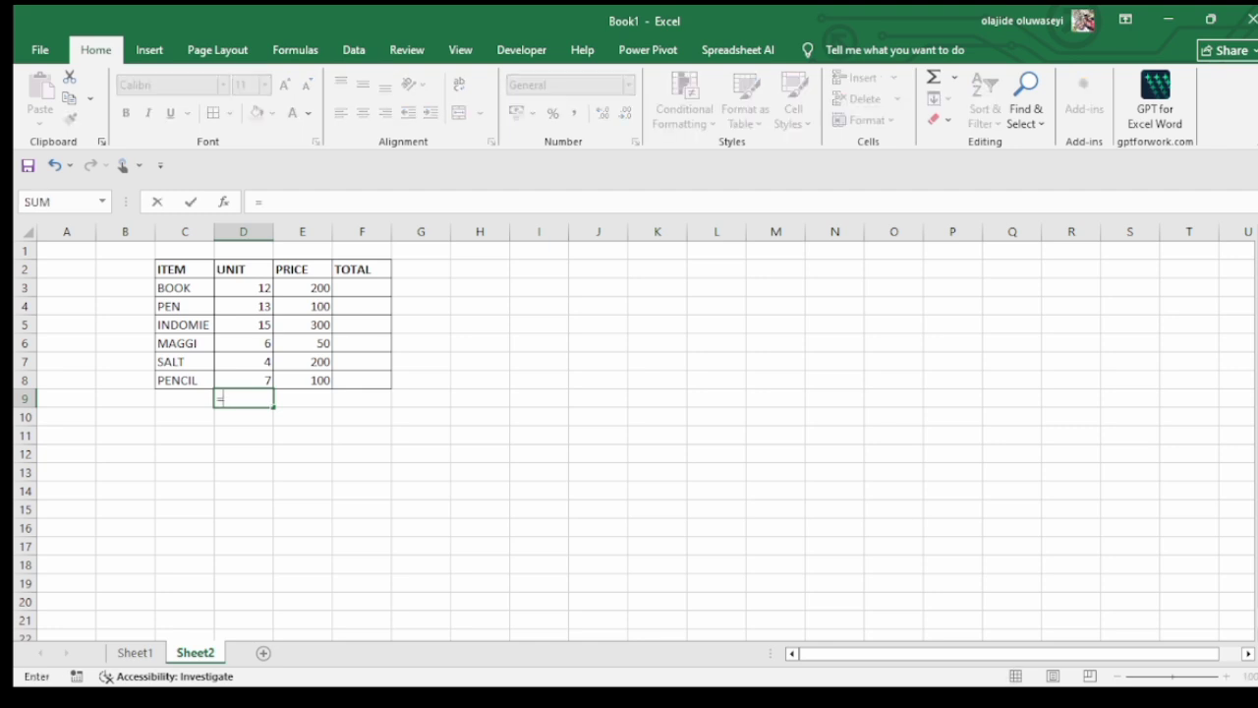
pyautogui.click(242, 287)
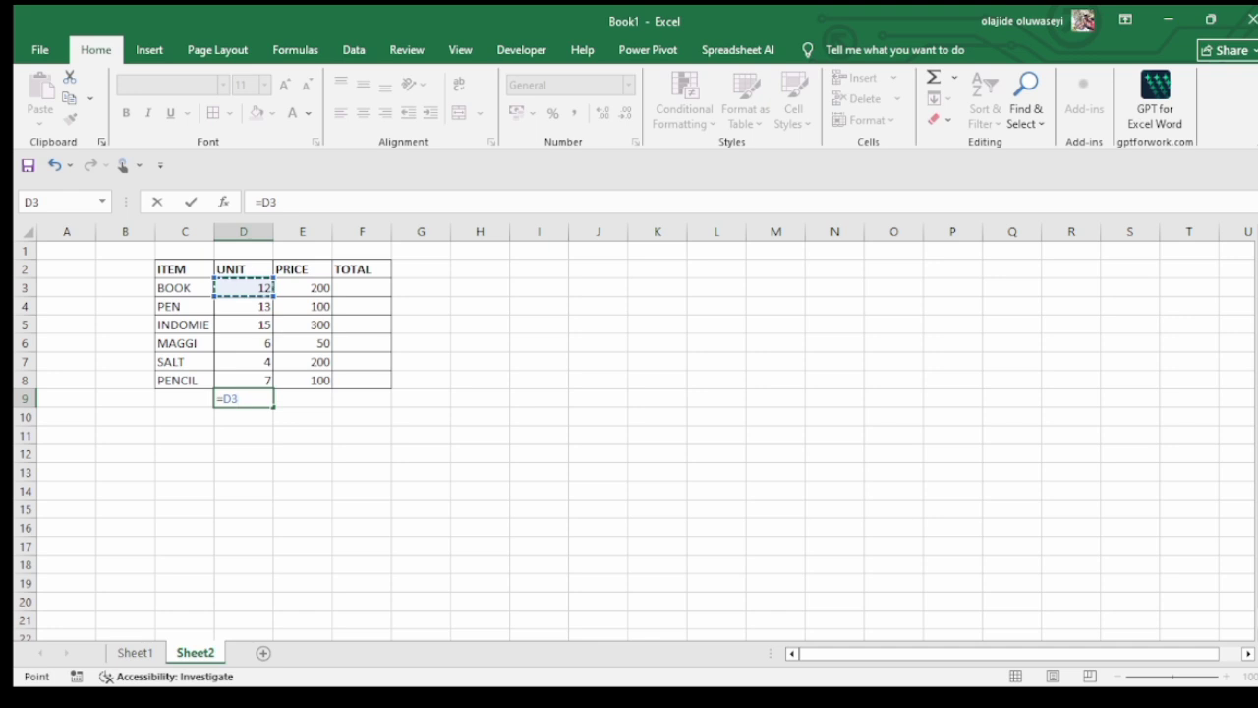
pyautogui.write('+')
pyautogui.click(243, 307)
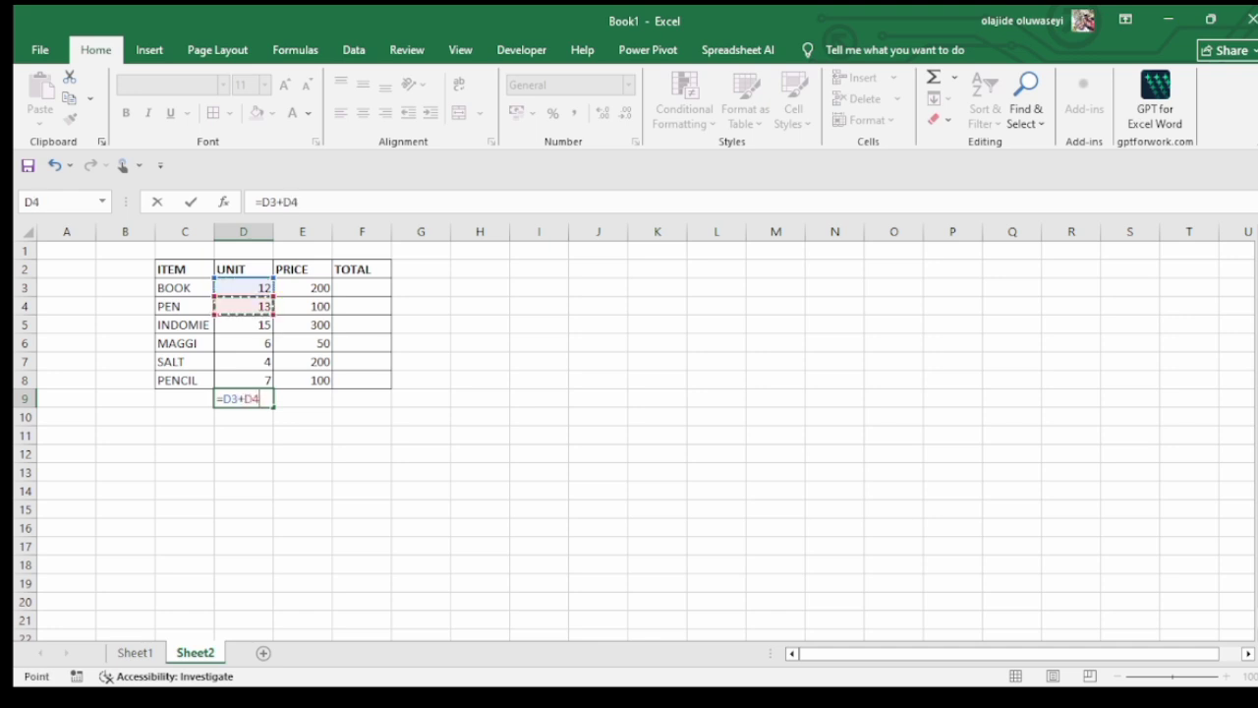
pyautogui.write('+')
pyautogui.click(243, 325)
pyautogui.write('+')
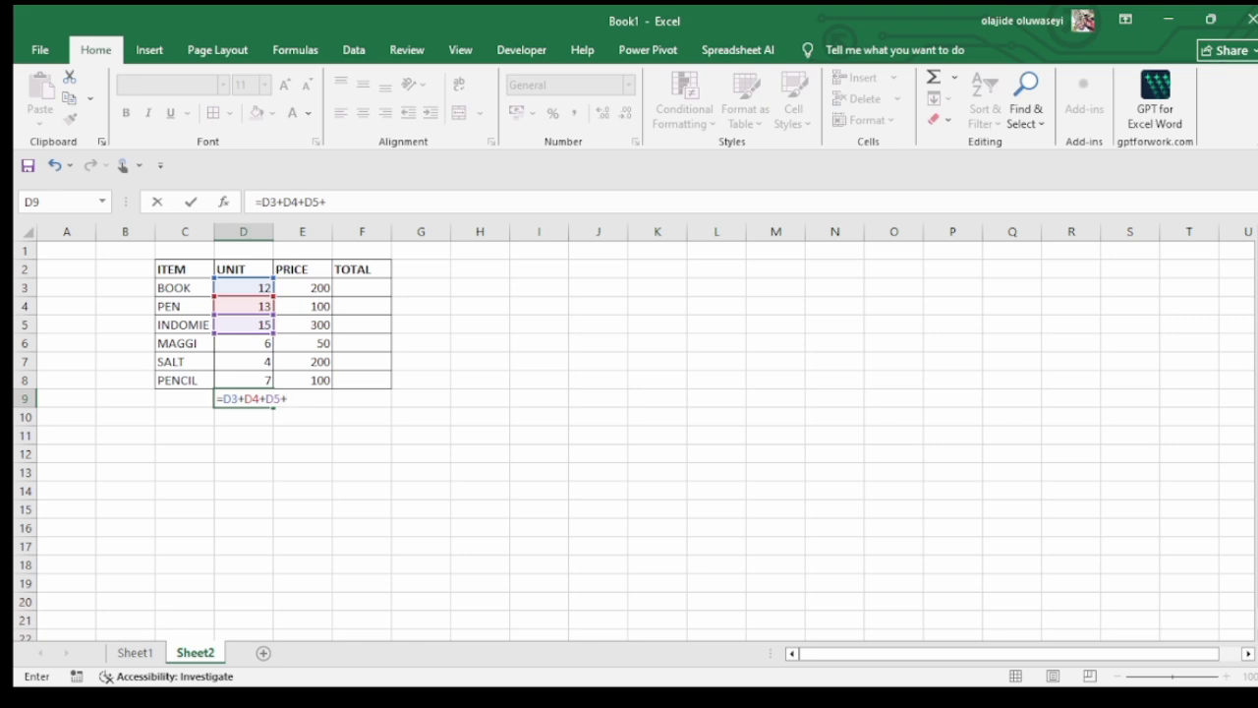
pyautogui.click(243, 343)
pyautogui.write('+')
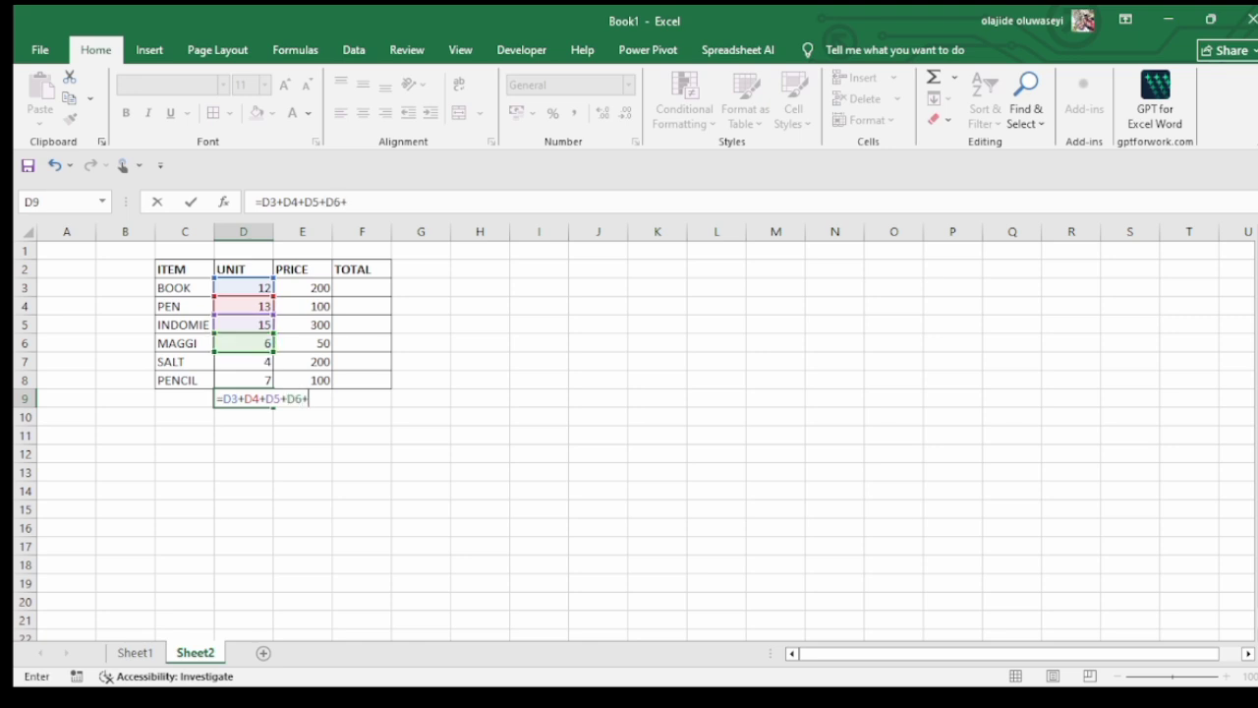
pyautogui.click(242, 362)
pyautogui.write('+')
pyautogui.click(243, 380)
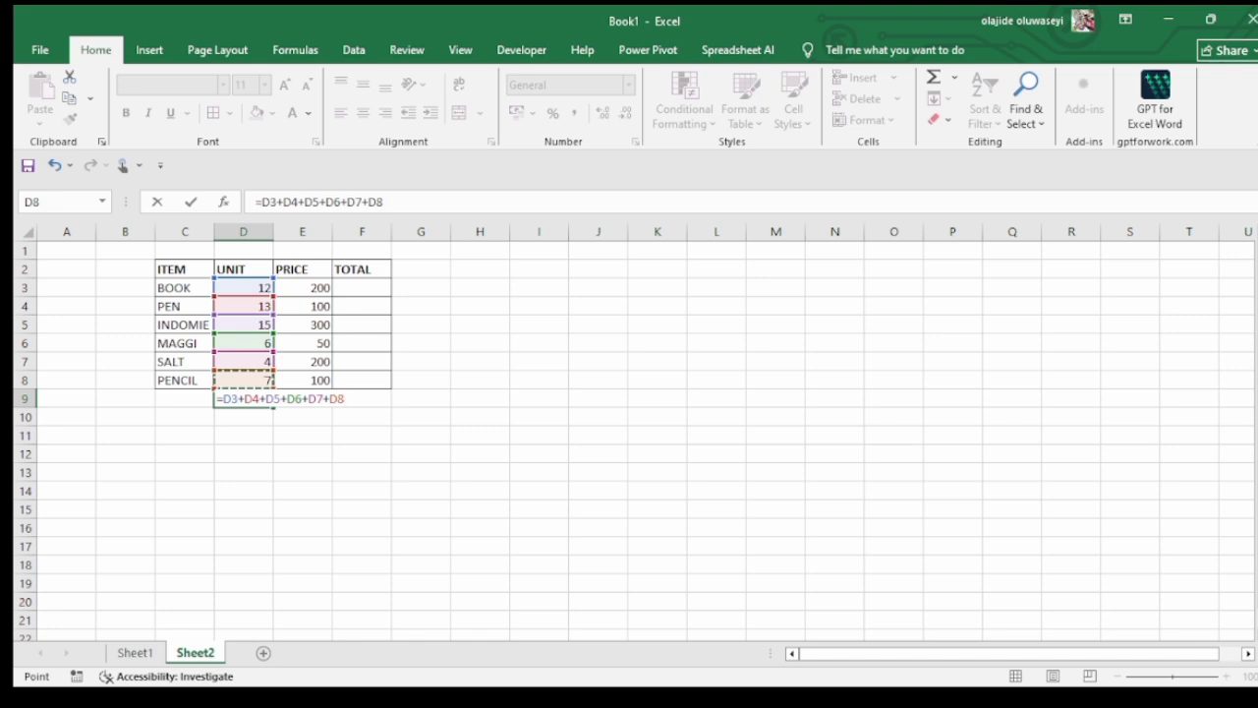
pyautogui.press('Return')
pyautogui.click(243, 399)
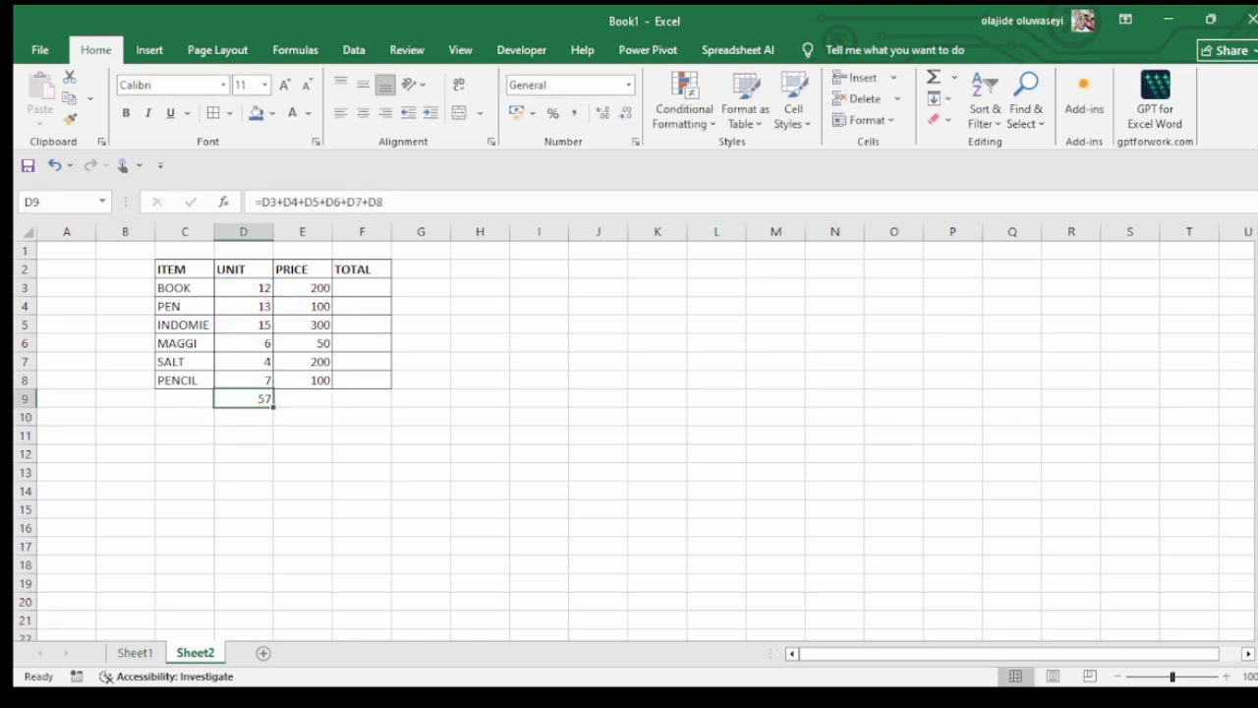
# Label the row below PENCIL as TOTAL in cell C9 and make the label bold
pyautogui.click(185, 399)
pyautogui.write('TOT')
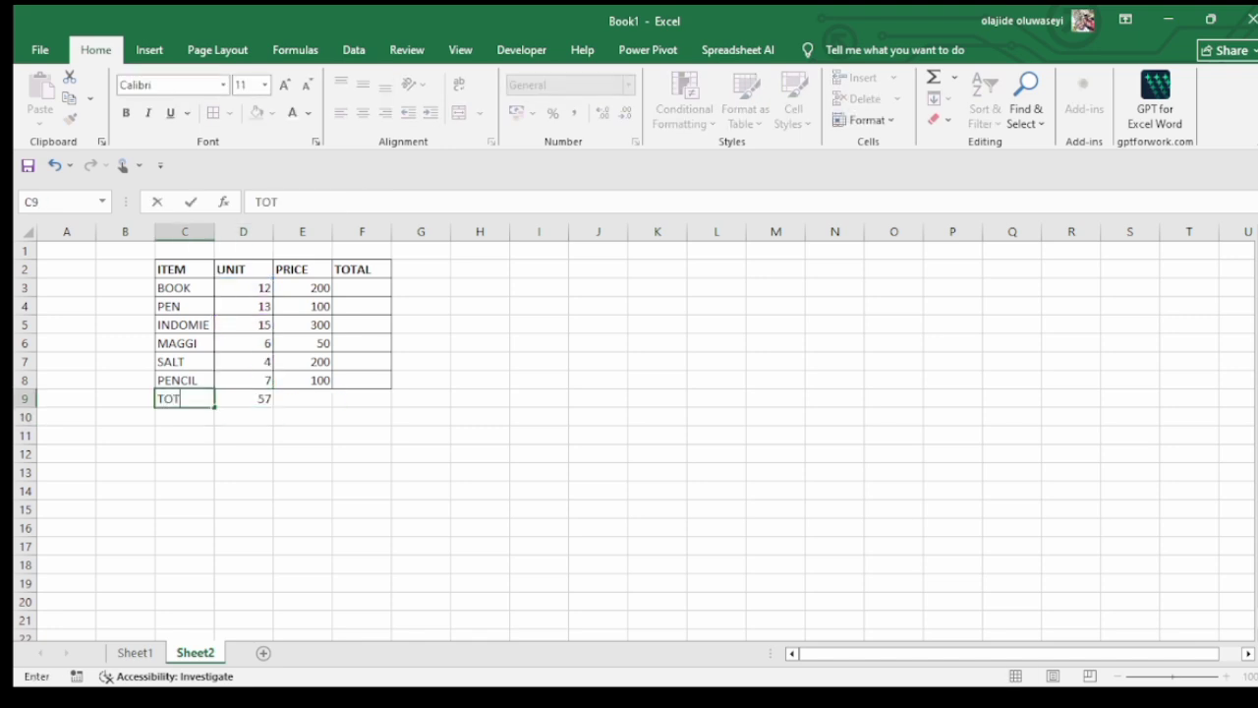
pyautogui.write('AL')
pyautogui.press('Return')
pyautogui.press('Up')
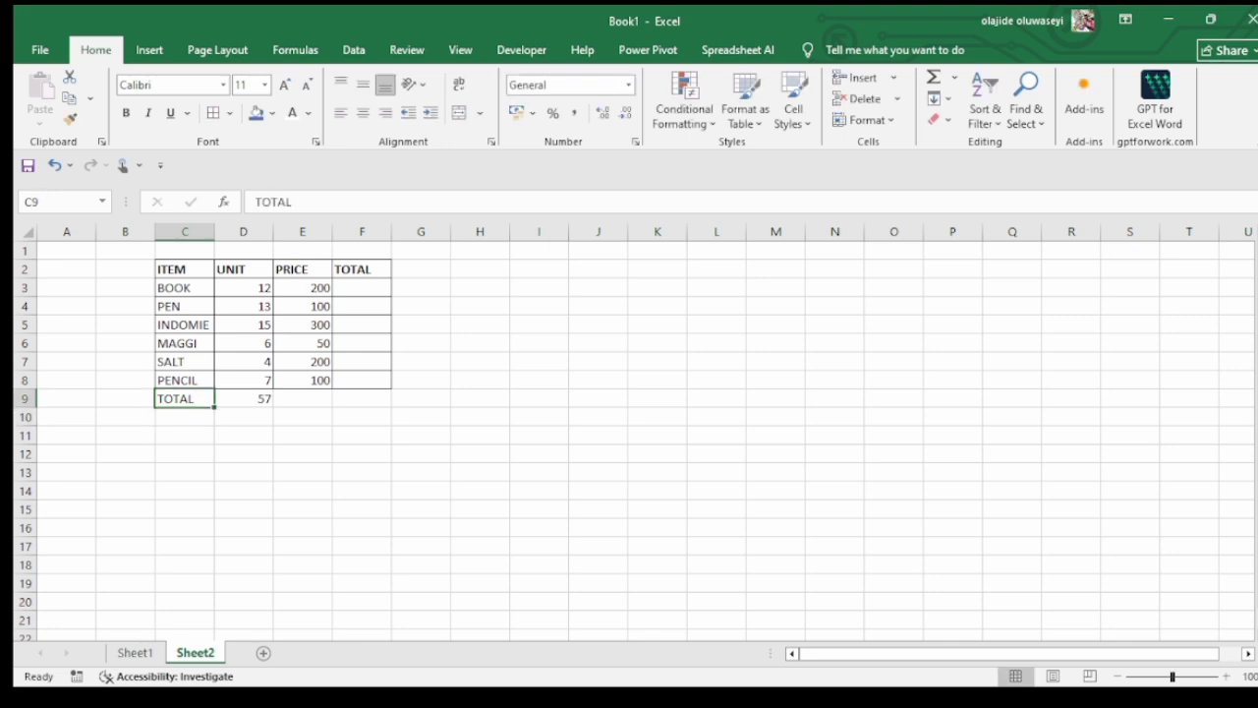
pyautogui.hotkey('ctrl', 'b')
# Replace the UNIT total in cell D9 with a SUM formula over the range D3:D8
pyautogui.press('Right')
pyautogui.press('Right')
pyautogui.press('Left')
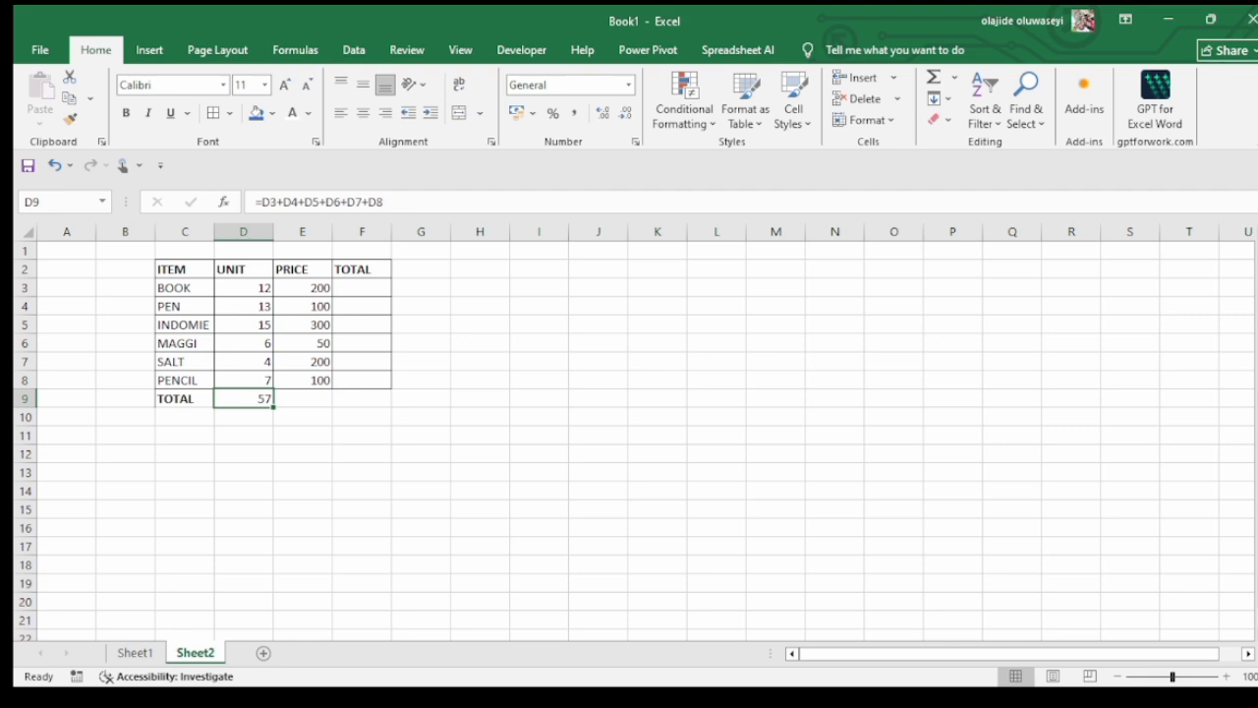
pyautogui.write('=')
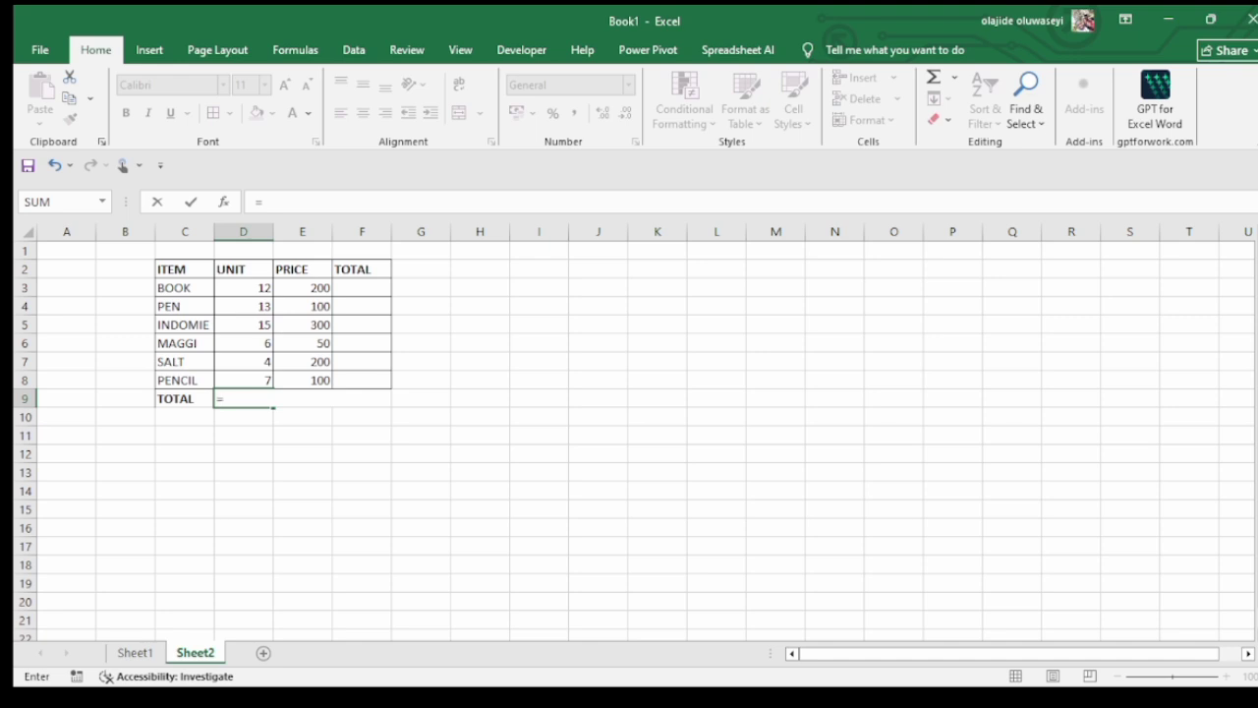
pyautogui.write('sum')
pyautogui.write('(')
pyautogui.click(244, 288)
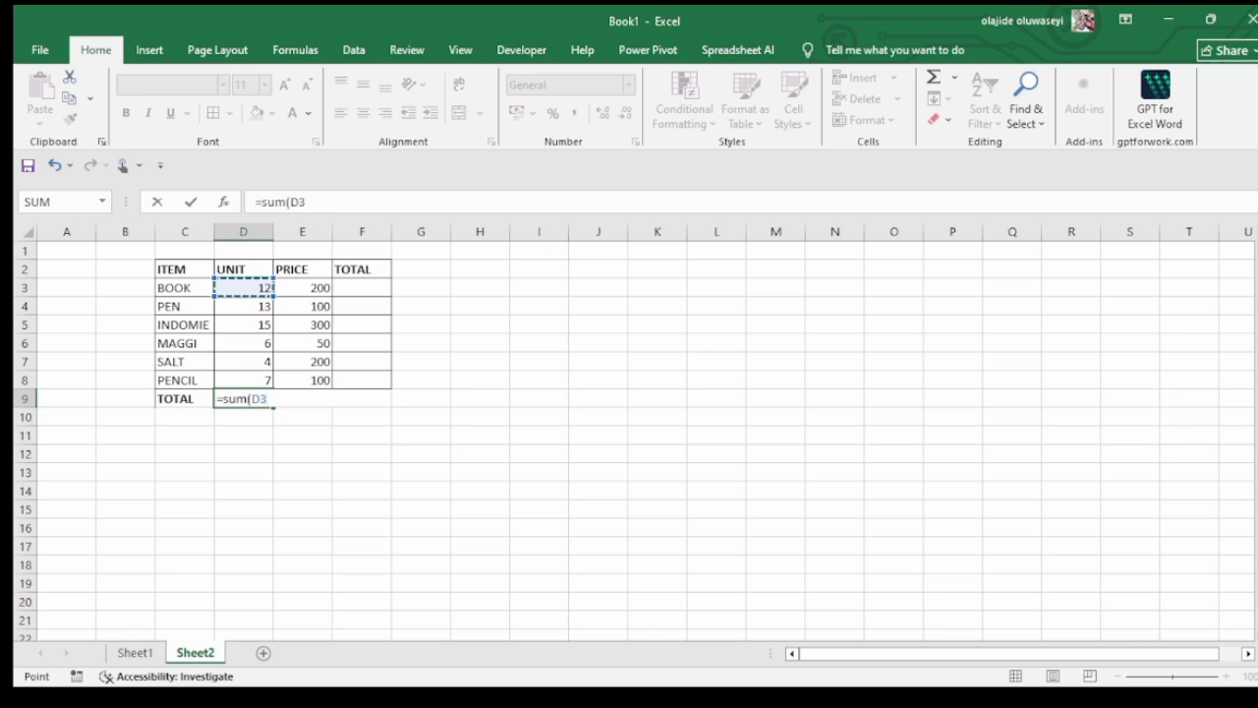
pyautogui.press('F8')
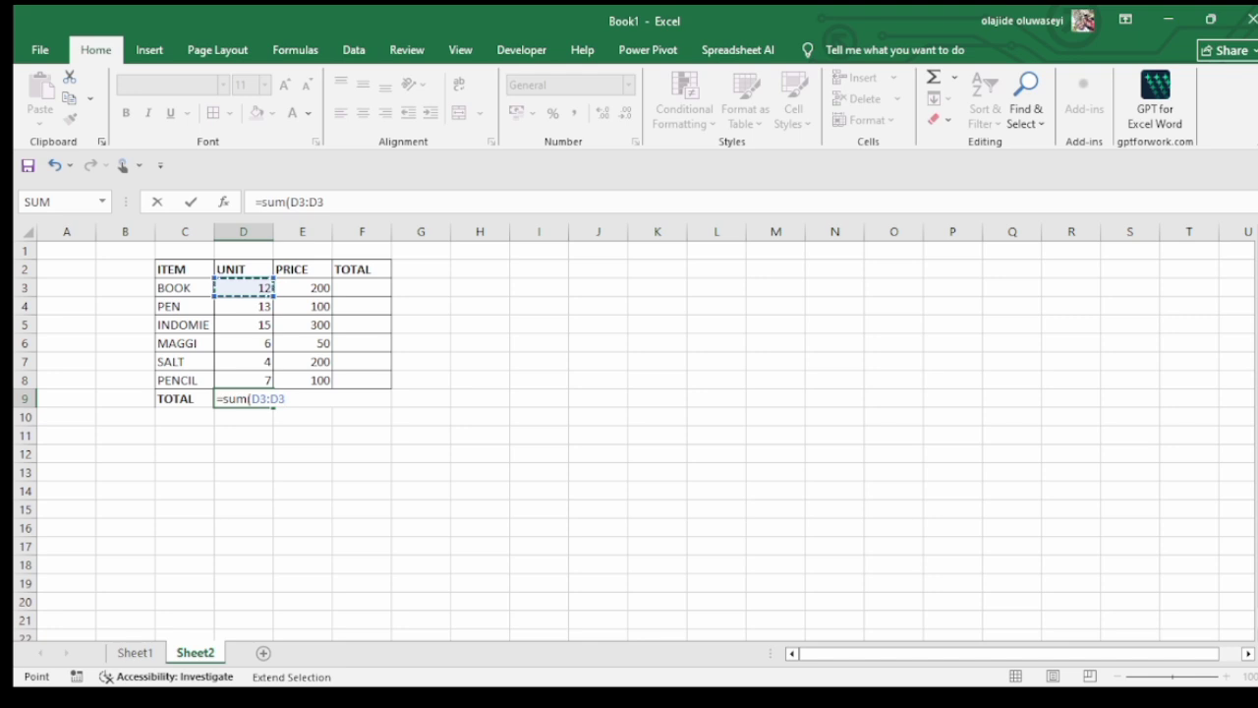
pyautogui.hotkey('ctrl', 'shift', 'Down')
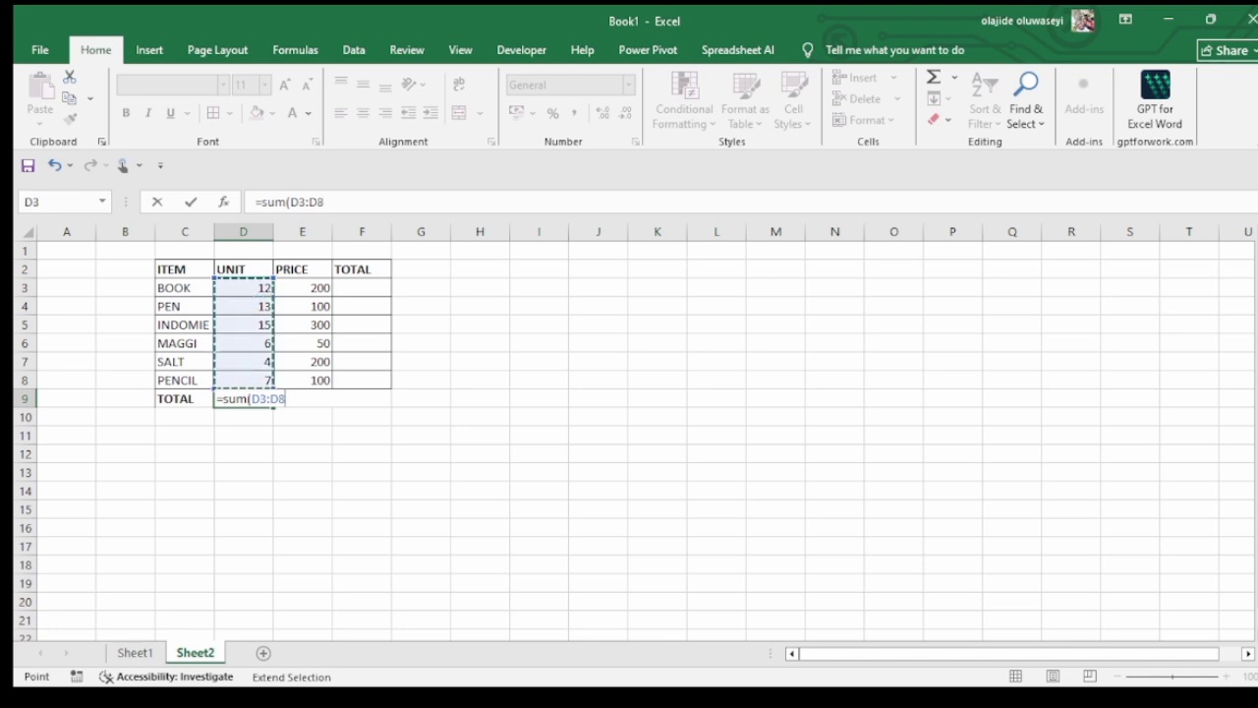
pyautogui.press('Return')
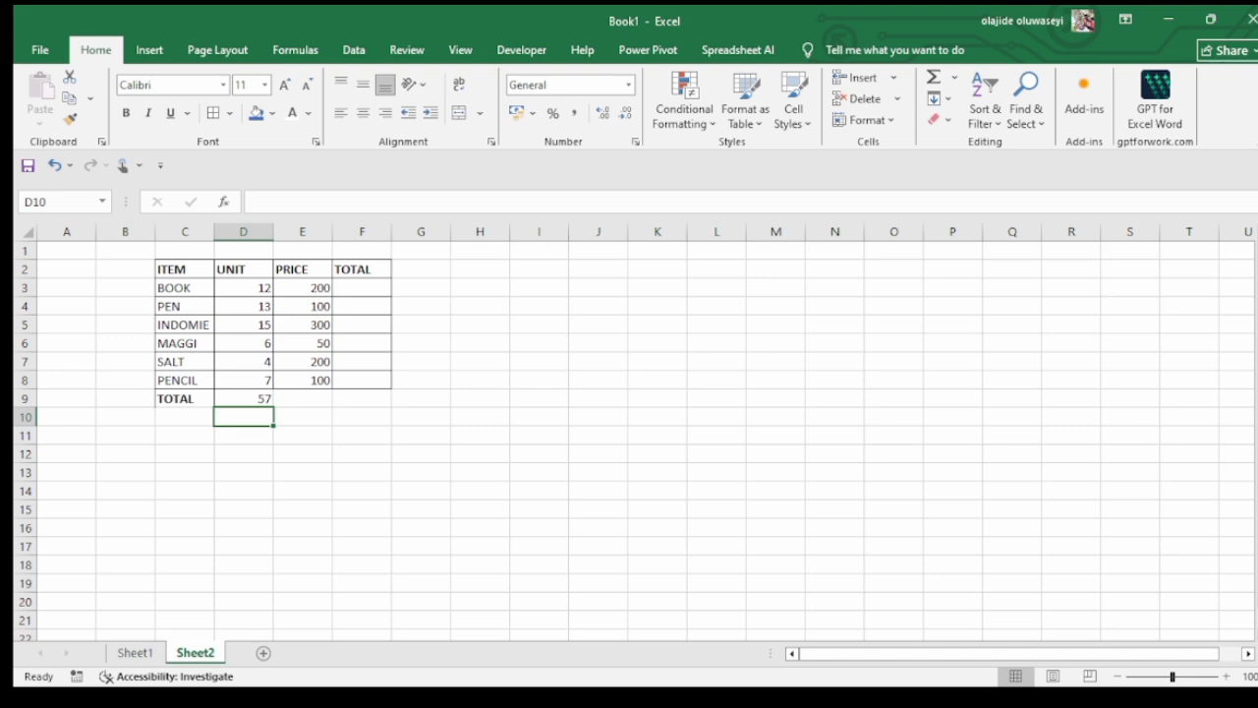
# Edit the formula in cell D9 to =SUM(D3:D6,D8) so that the SALT units are left out
pyautogui.press('Up')
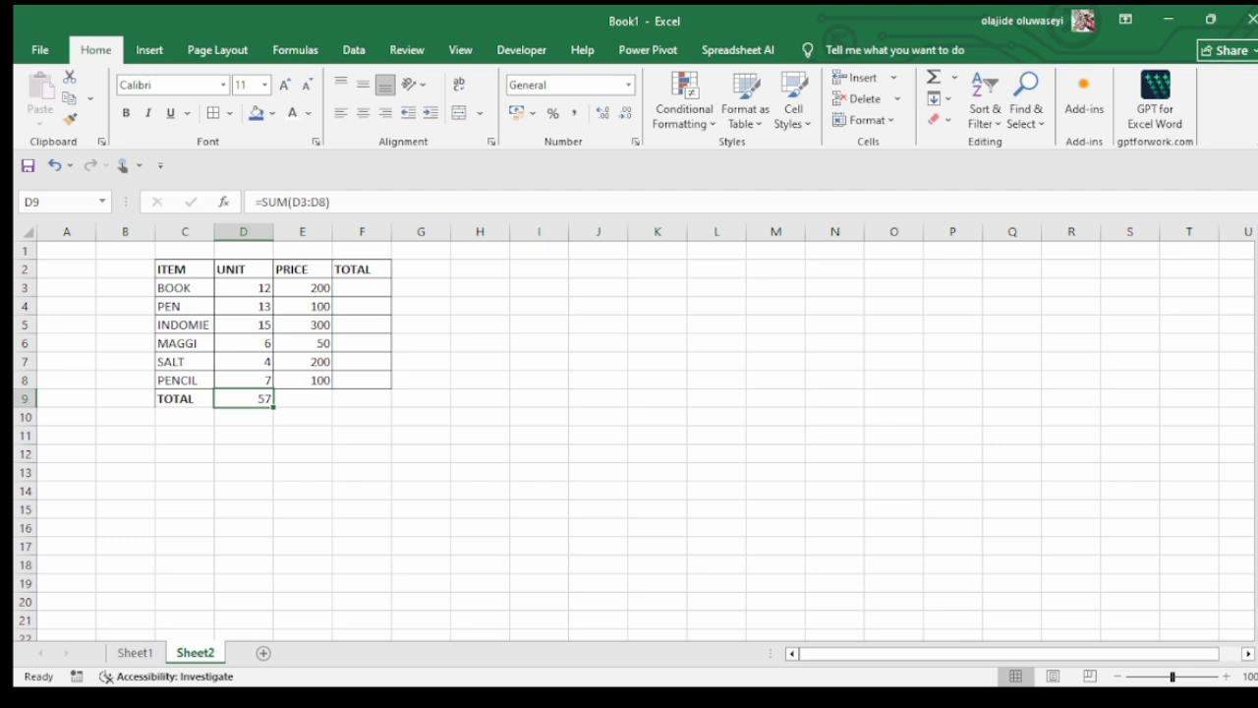
pyautogui.press('F2')
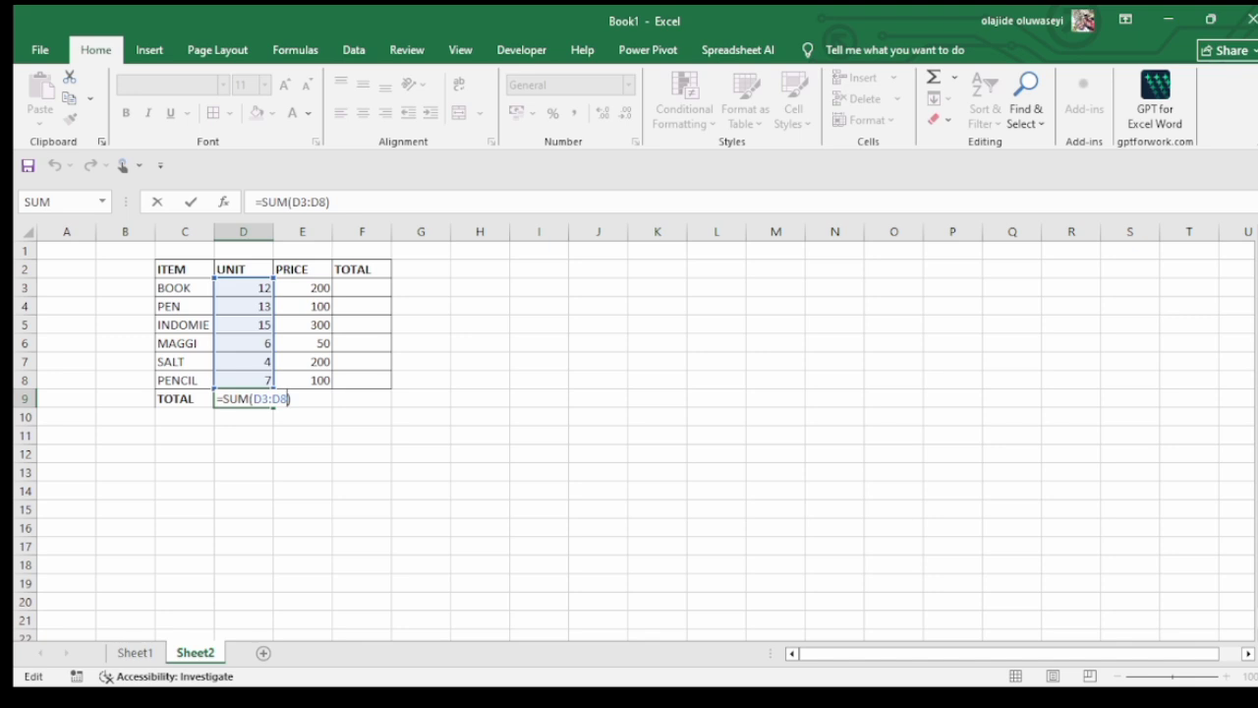
pyautogui.press('BackSpace')
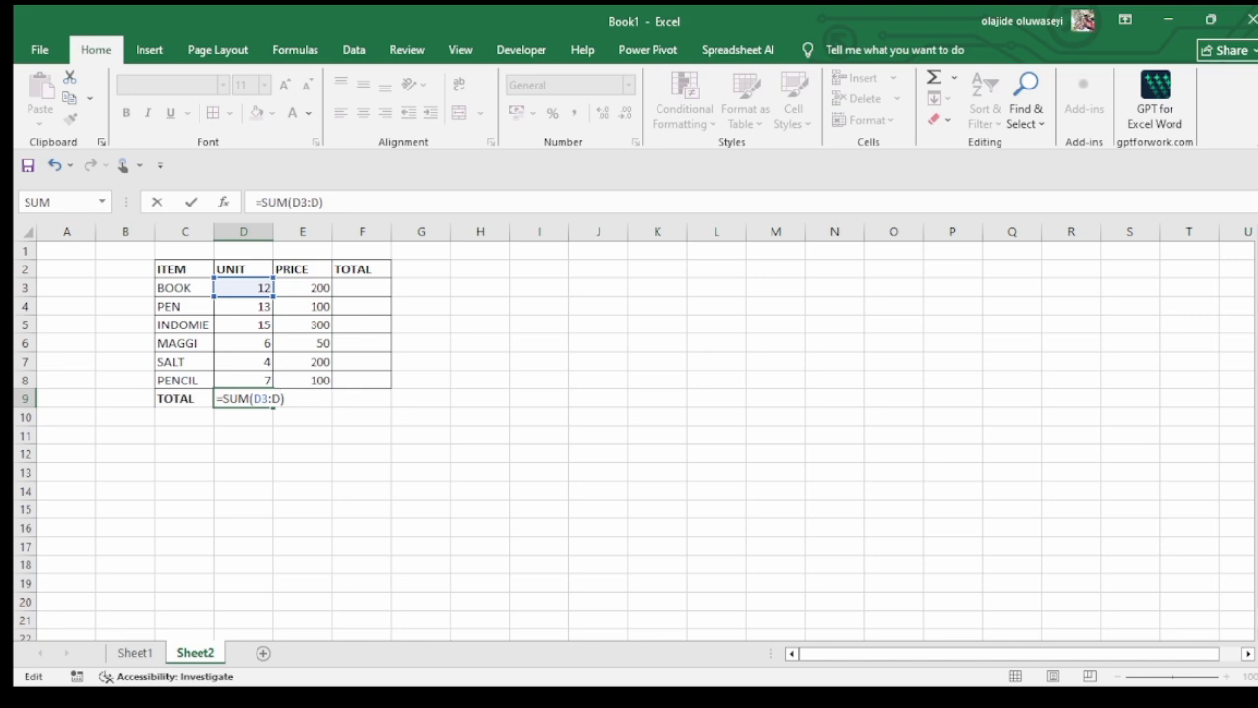
pyautogui.write(':')
pyautogui.write('6')
pyautogui.press('Left')
pyautogui.press('BackSpace')
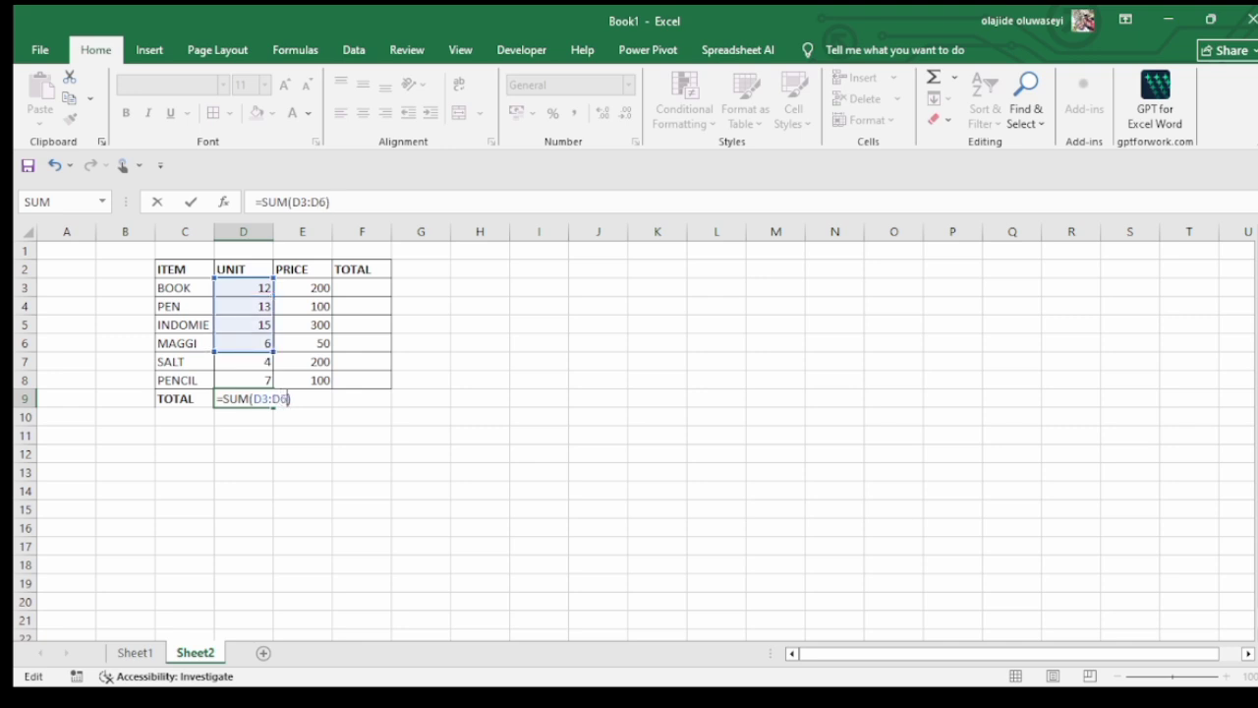
pyautogui.write(',d8')
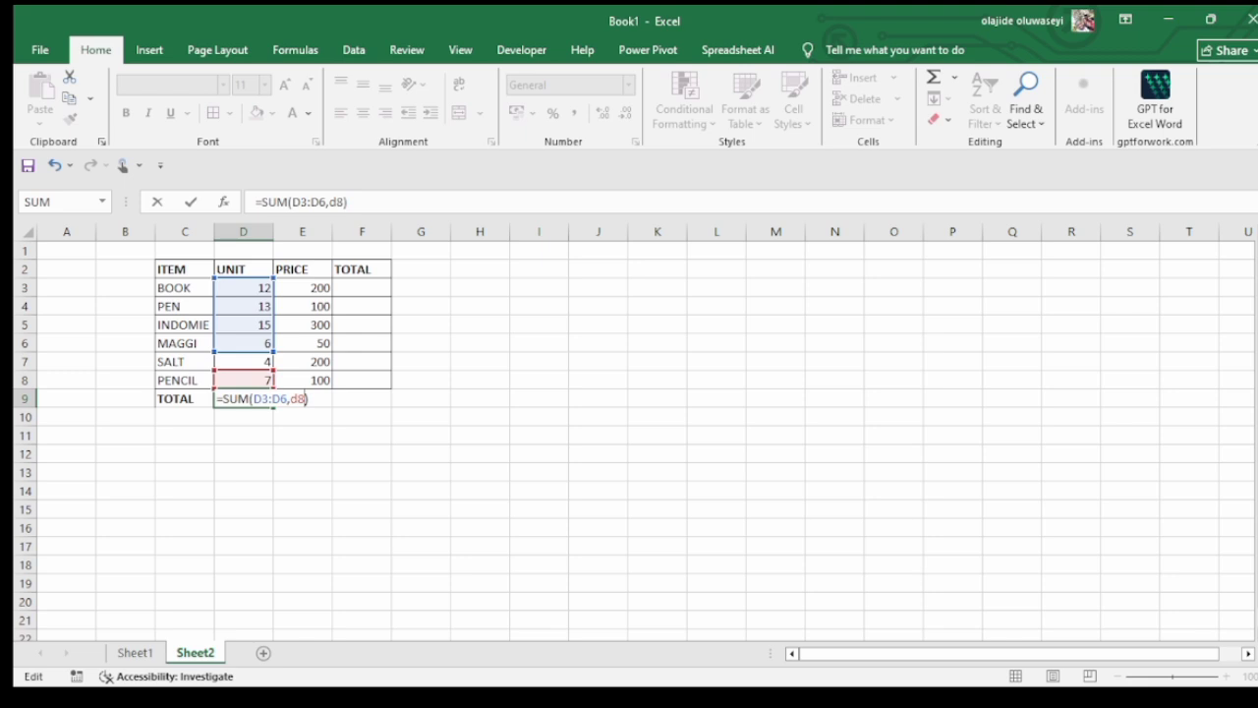
pyautogui.press('Return')
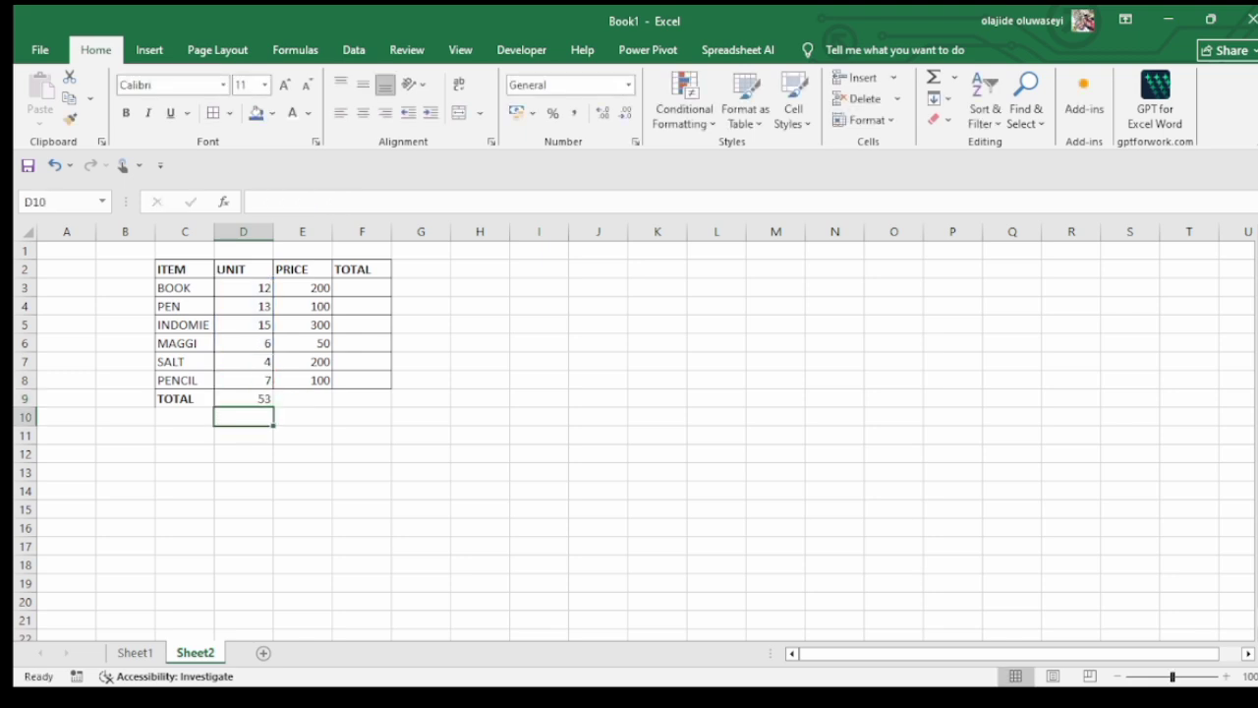
pyautogui.click(244, 398)
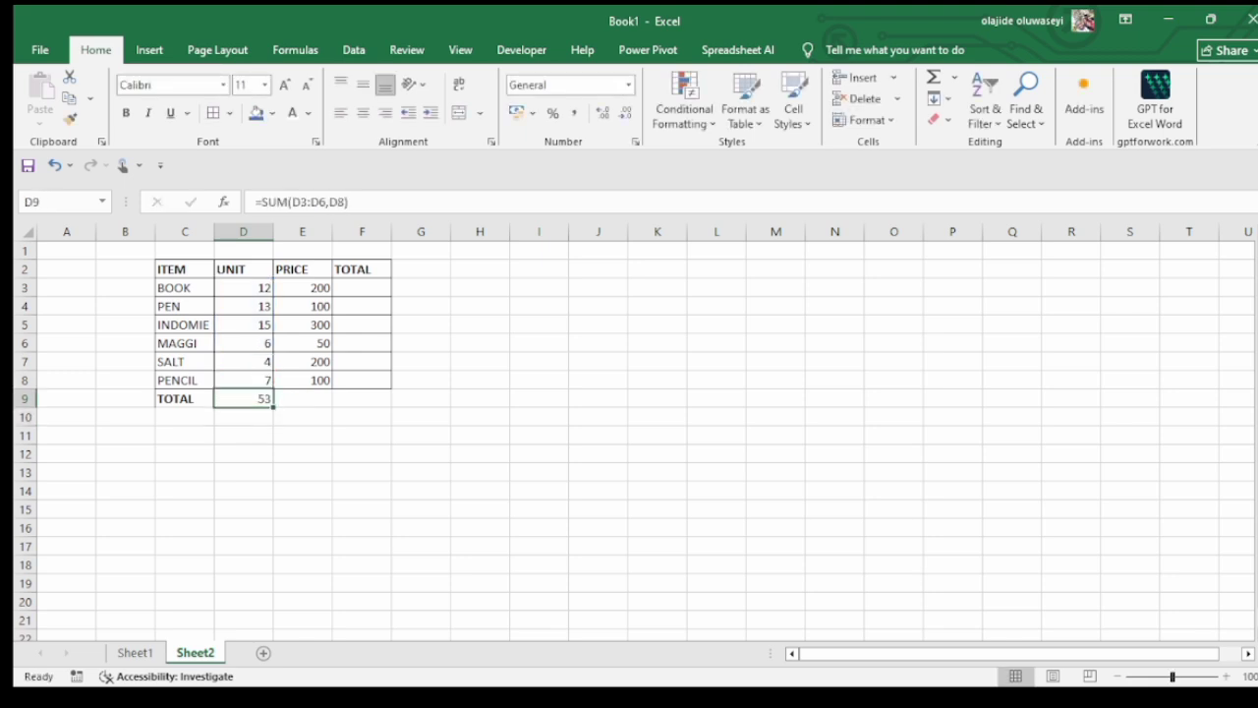
pyautogui.doubleClick(254, 398)
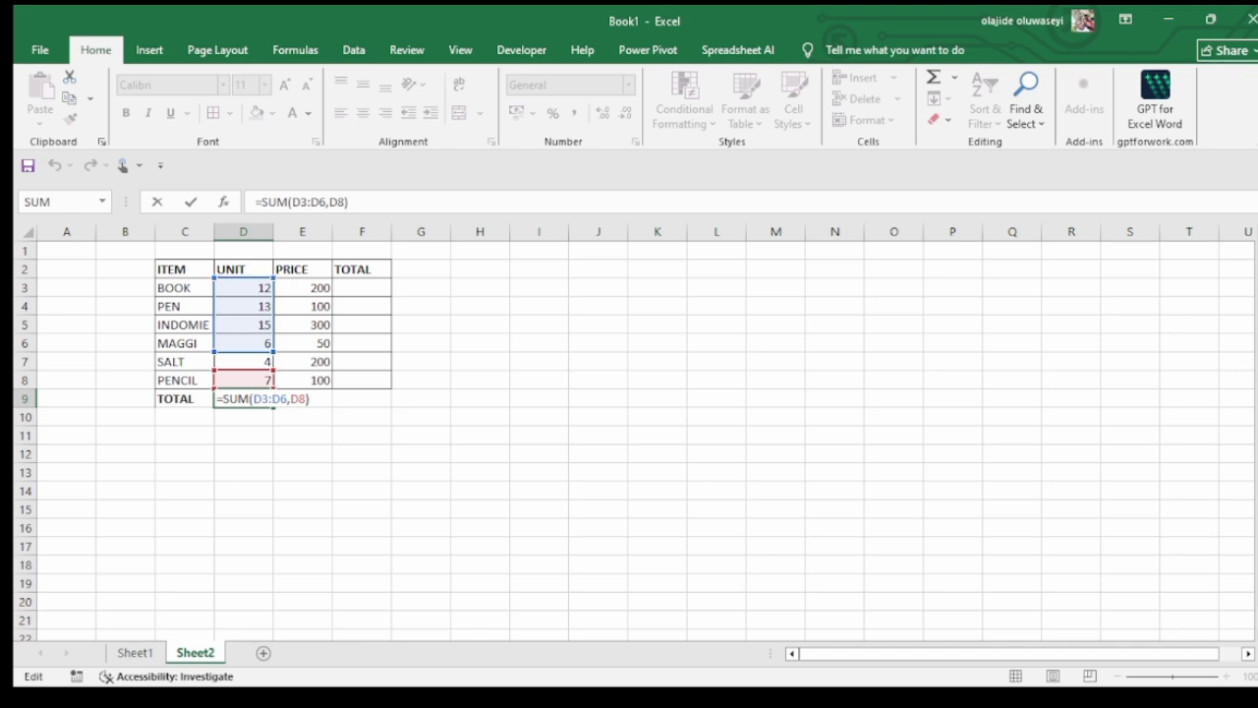
pyautogui.press('Return')
# Total the PRICE values in cell E9 with a written-out SUM formula over the range E3:E8
pyautogui.click(302, 398)
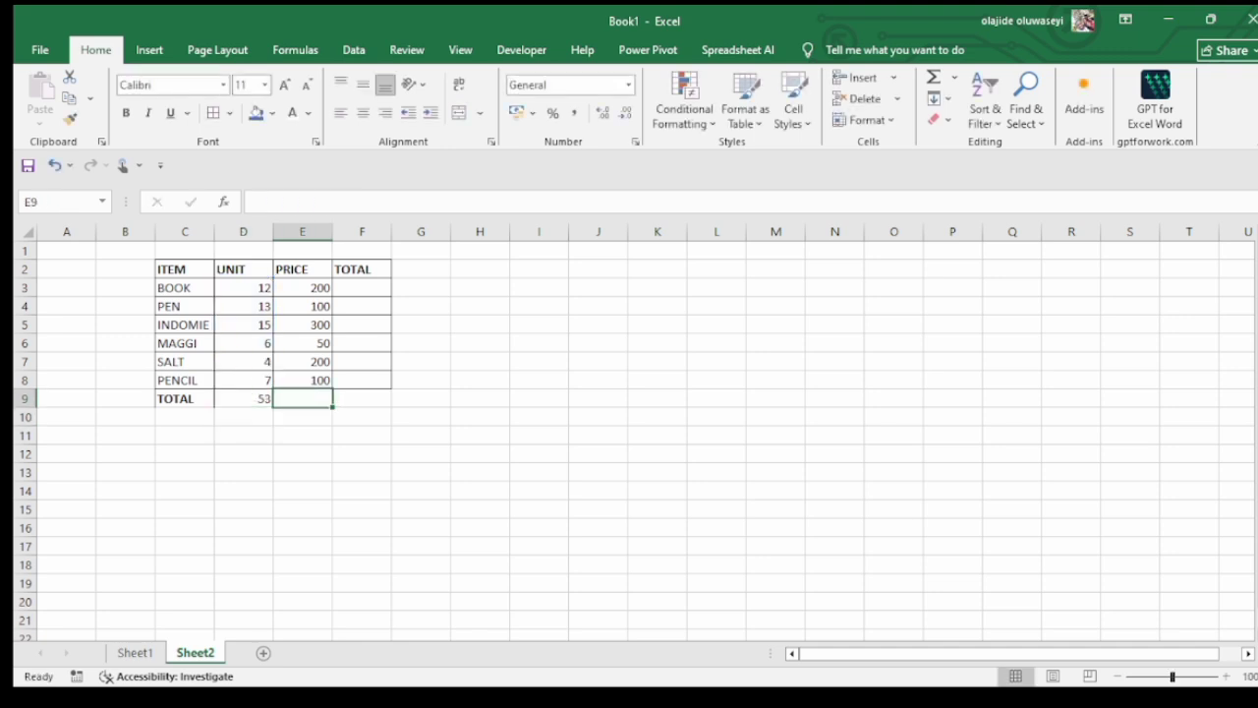
pyautogui.write('=s')
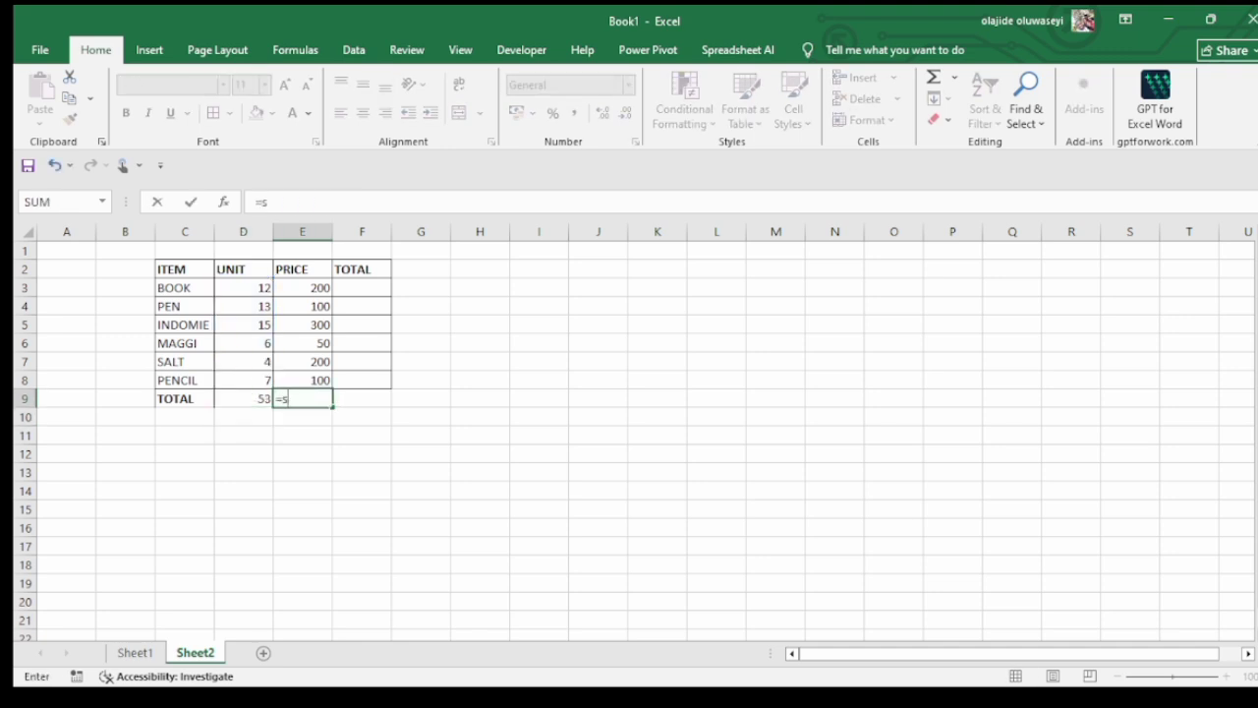
pyautogui.write('um(')
pyautogui.moveTo(302, 287); pyautogui.dragTo(301, 379)
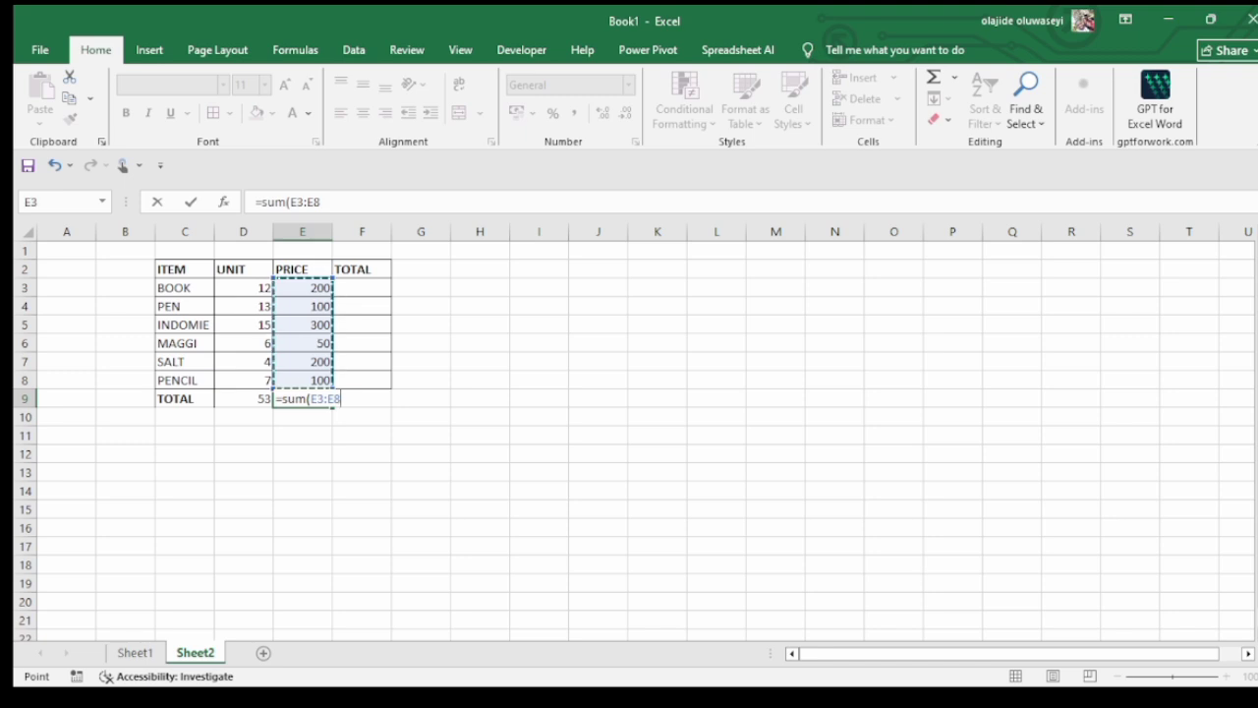
pyautogui.press('Return')
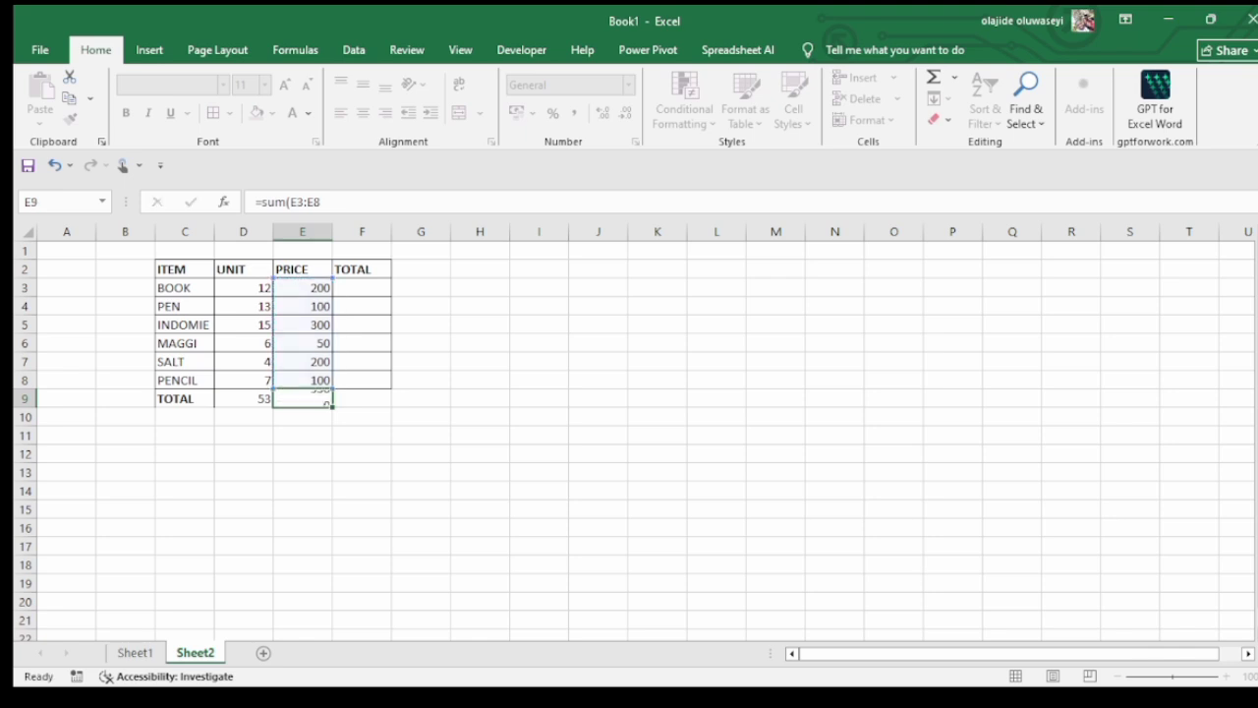
# Clear the PRICE total in cell E9 and recalculate it there with AutoSum over E3:E8
pyautogui.click(302, 399)
pyautogui.press('Delete')
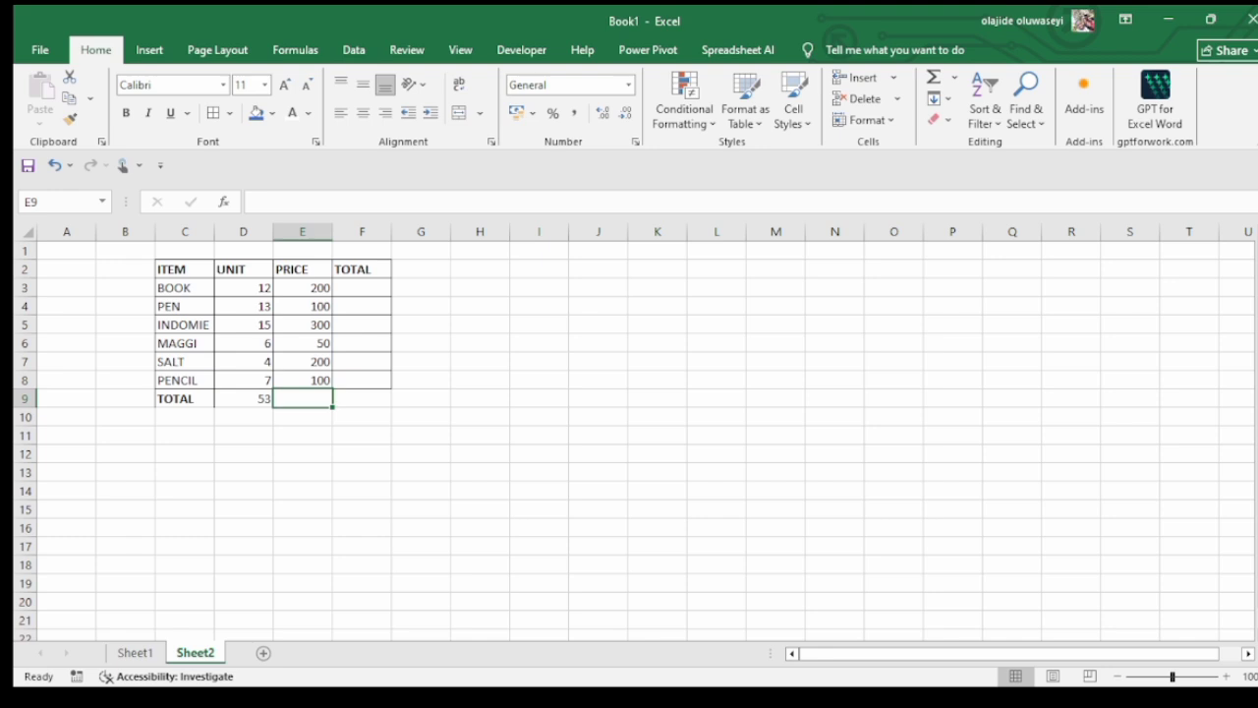
pyautogui.write('=')
pyautogui.press('BackSpace')
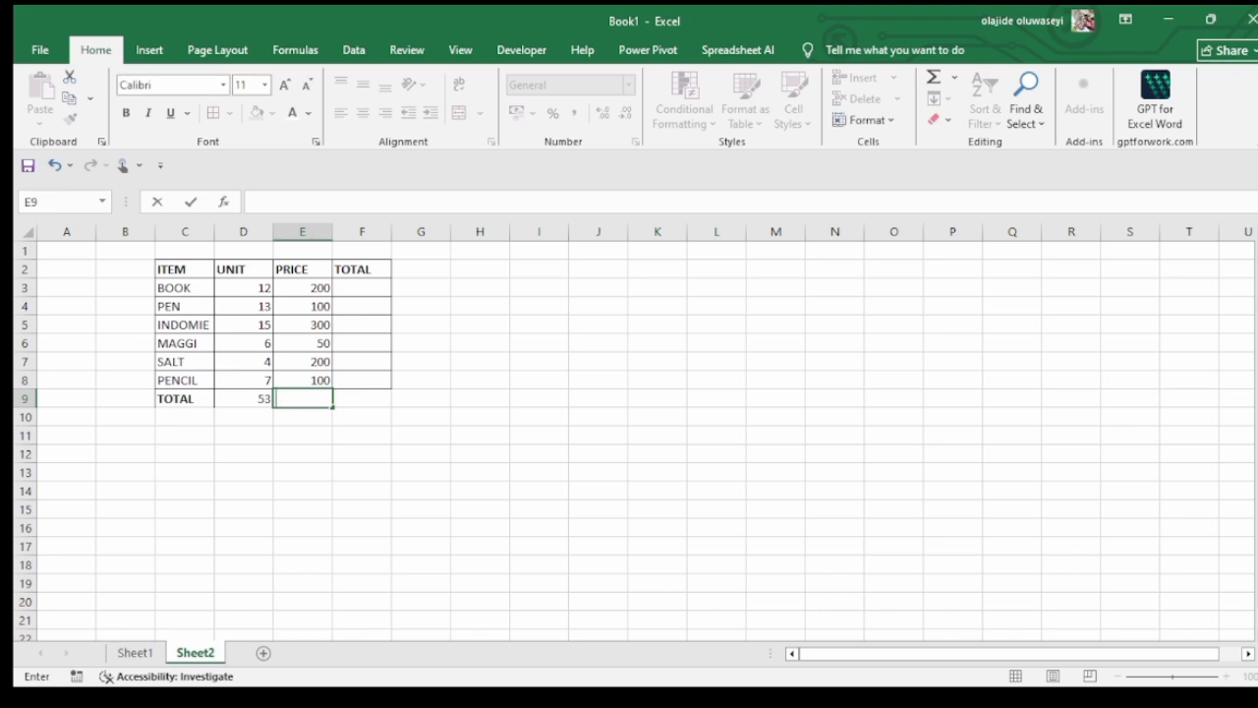
pyautogui.press('Escape')
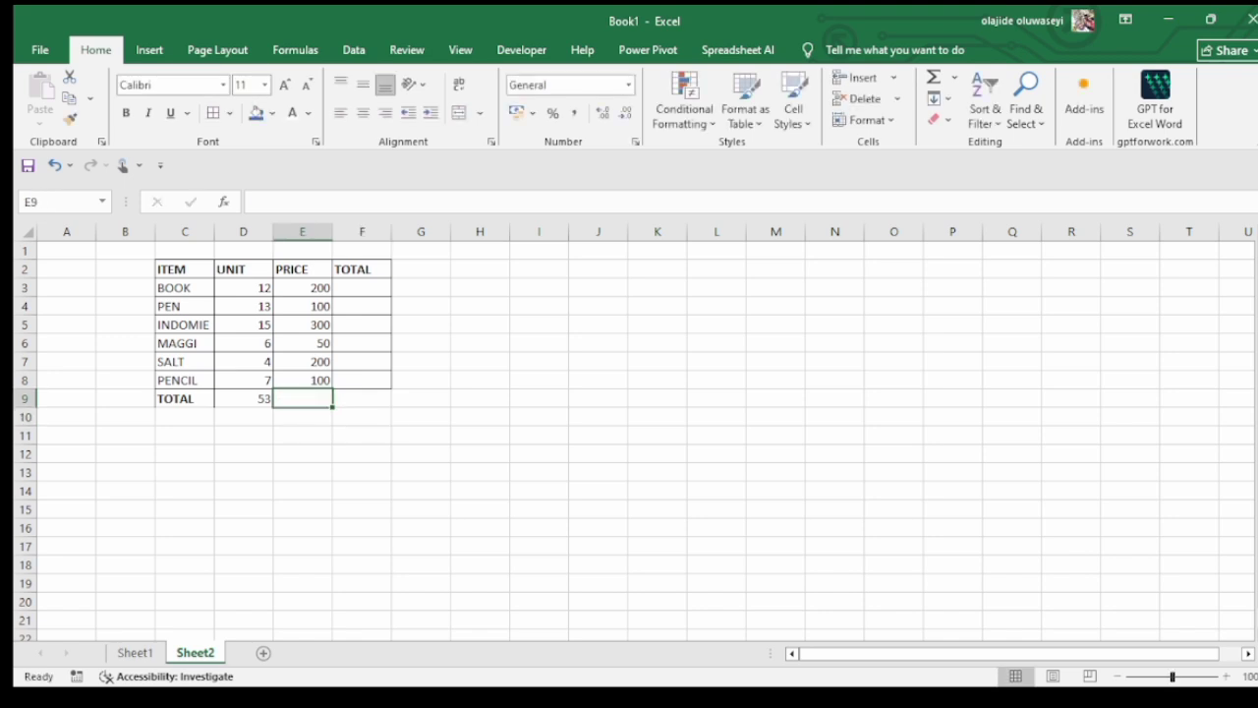
pyautogui.hotkey('alt', '=')
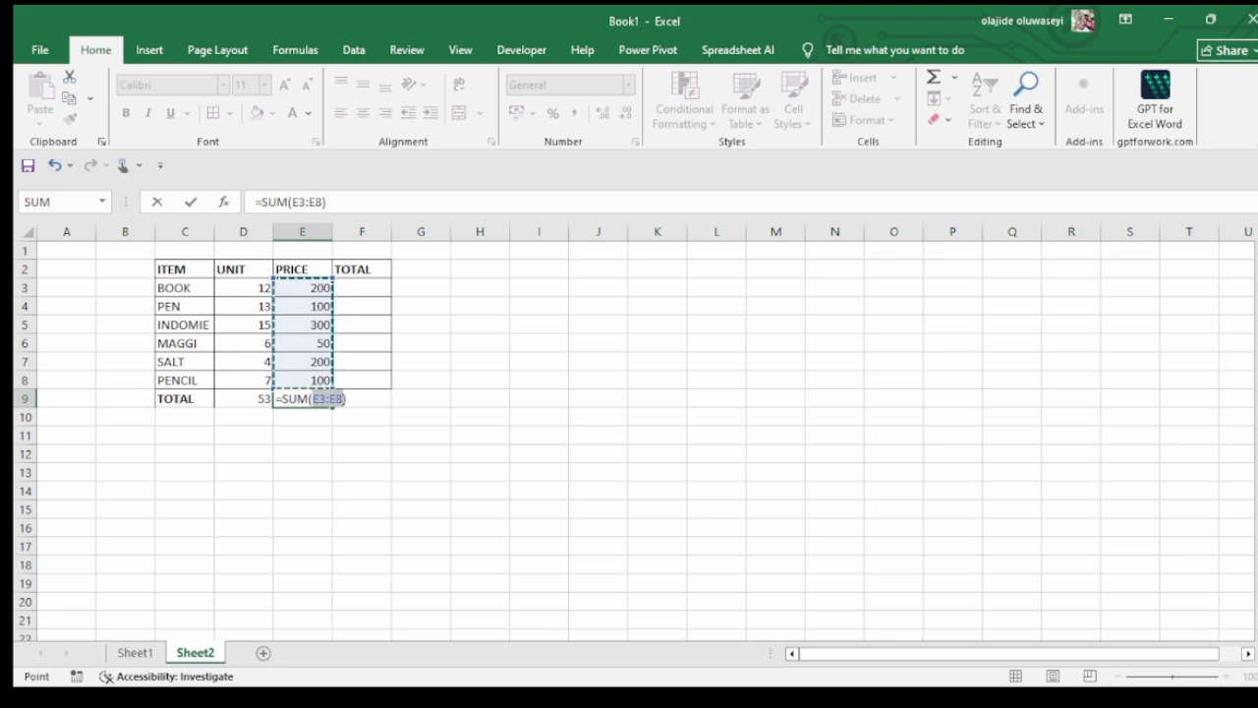
pyautogui.press('Return')
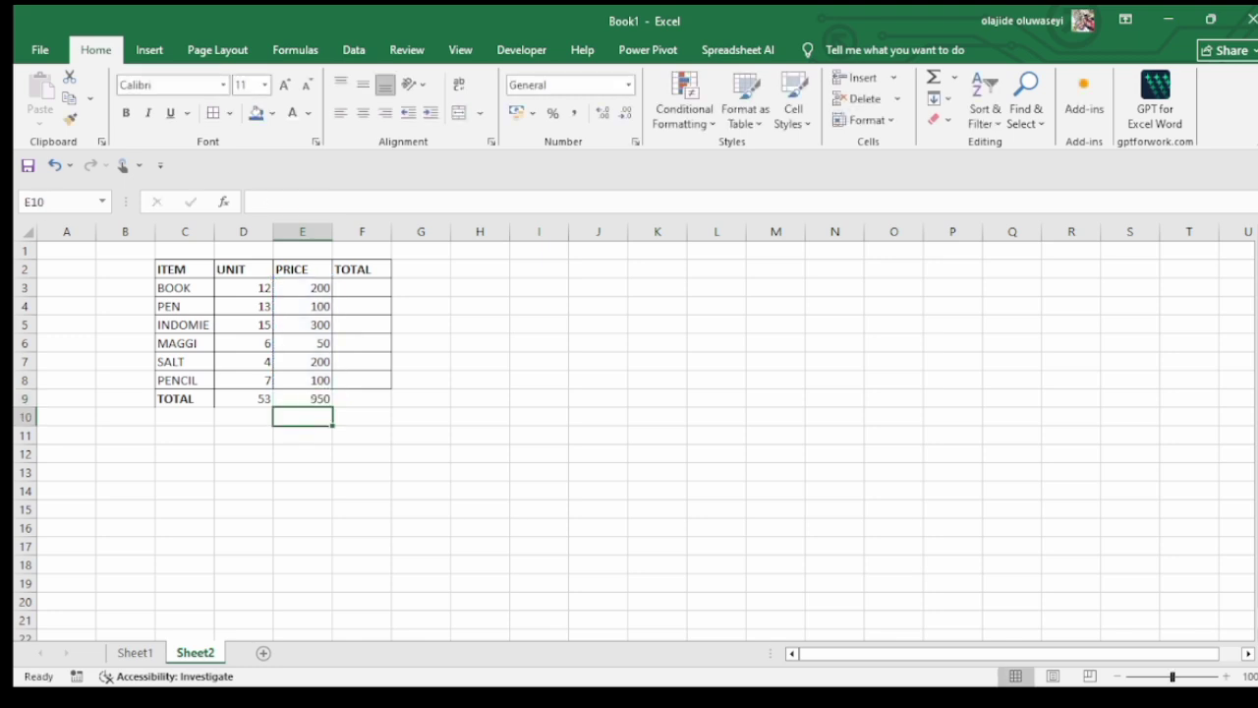
# Delete the AutoSum result in cell E9 and insert the AutoSum formula =SUM(E3:E8) there again
pyautogui.click(303, 399)
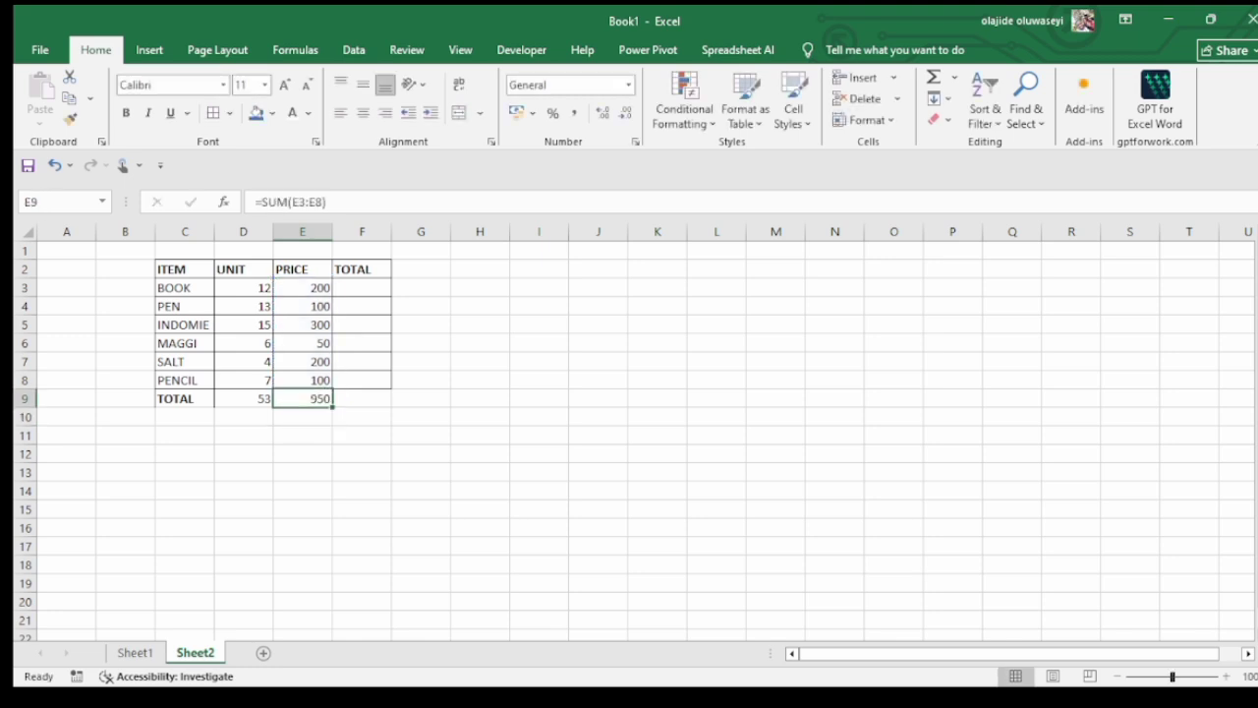
pyautogui.press('Delete')
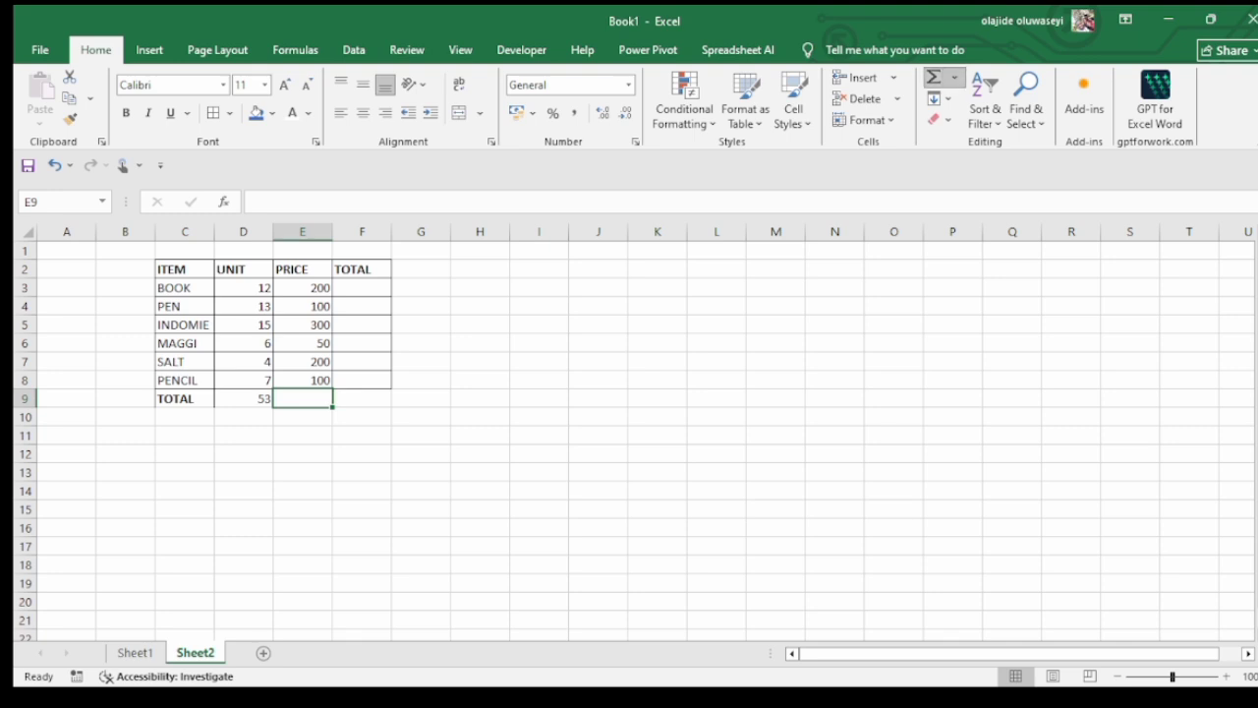
pyautogui.click(934, 76)
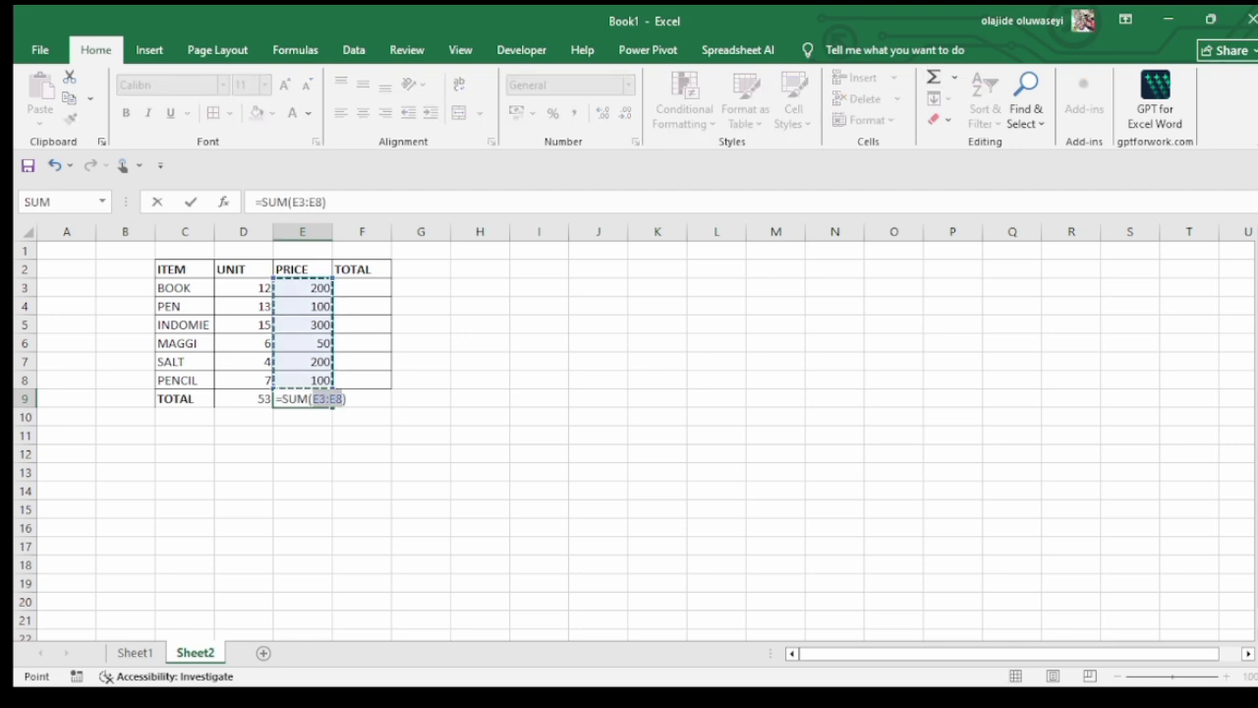
pyautogui.press('Return')
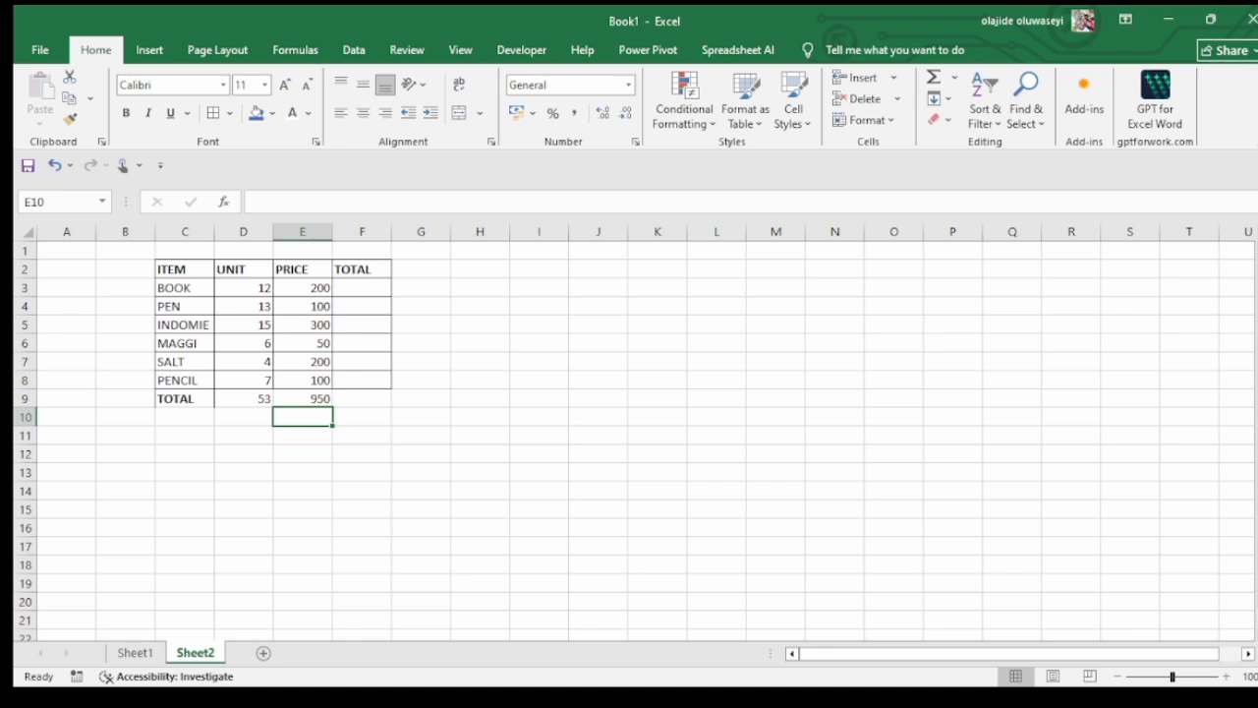
pyautogui.click(303, 399)
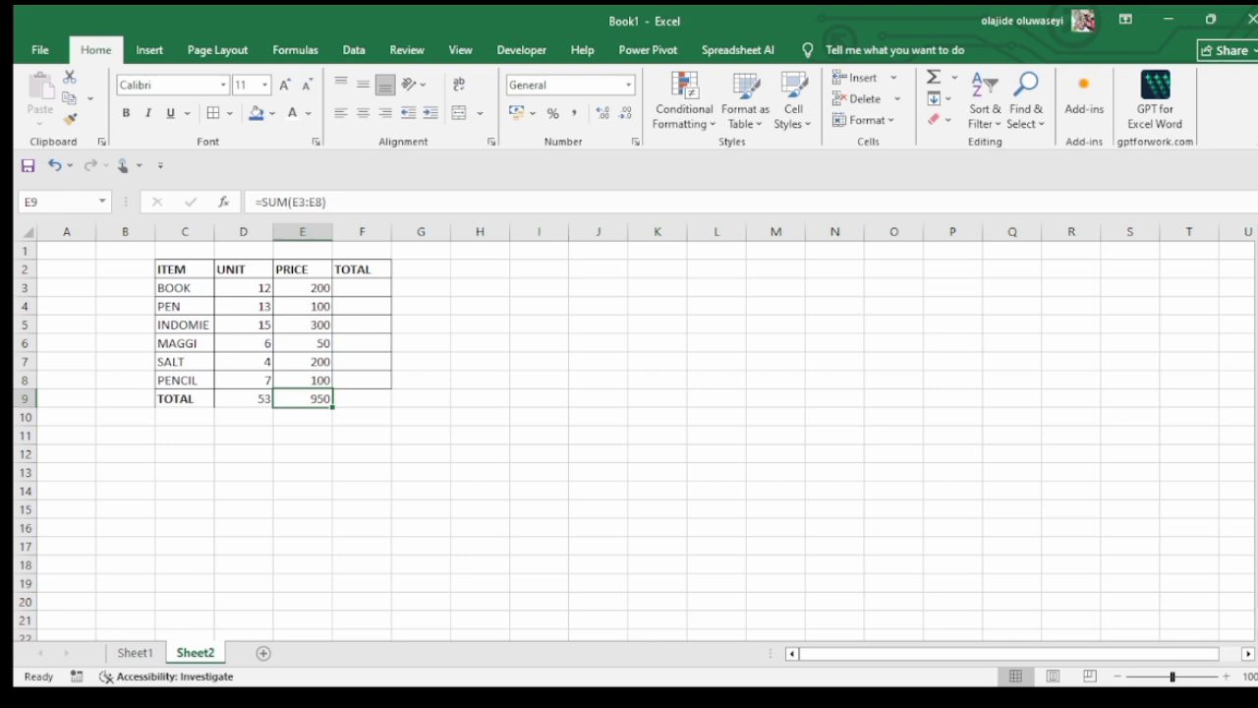
pyautogui.click(361, 417)
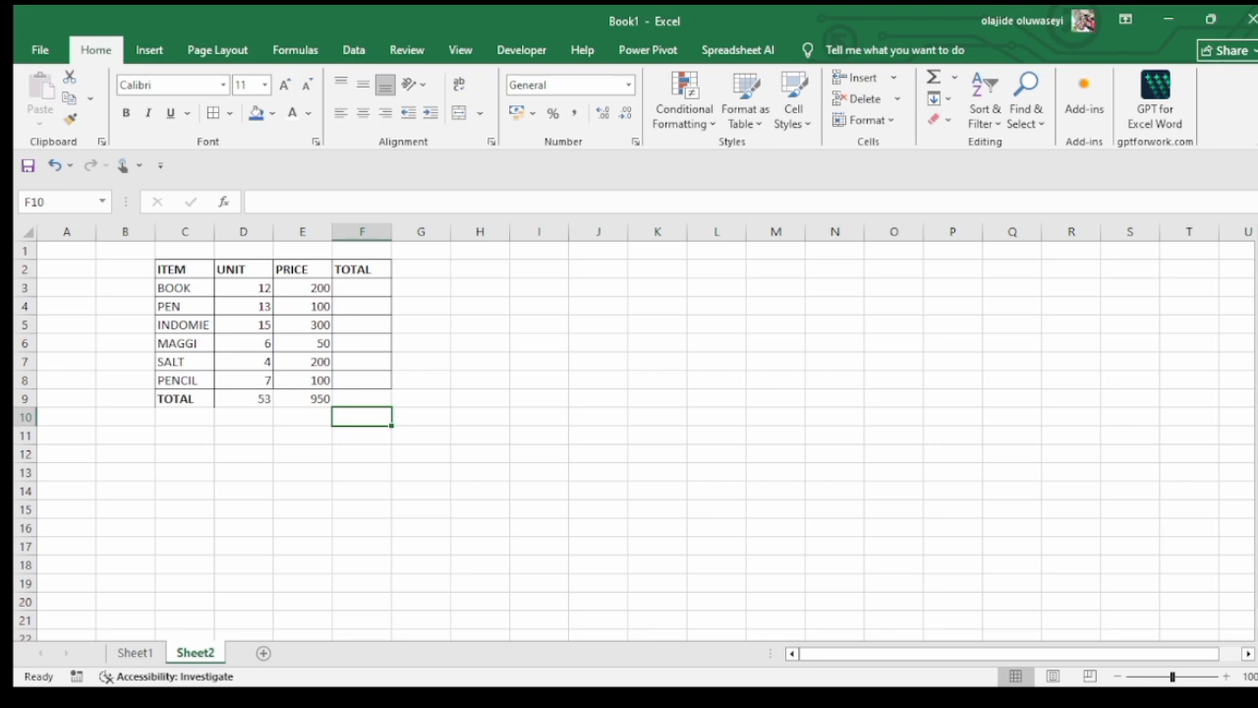
pyautogui.click(302, 398)
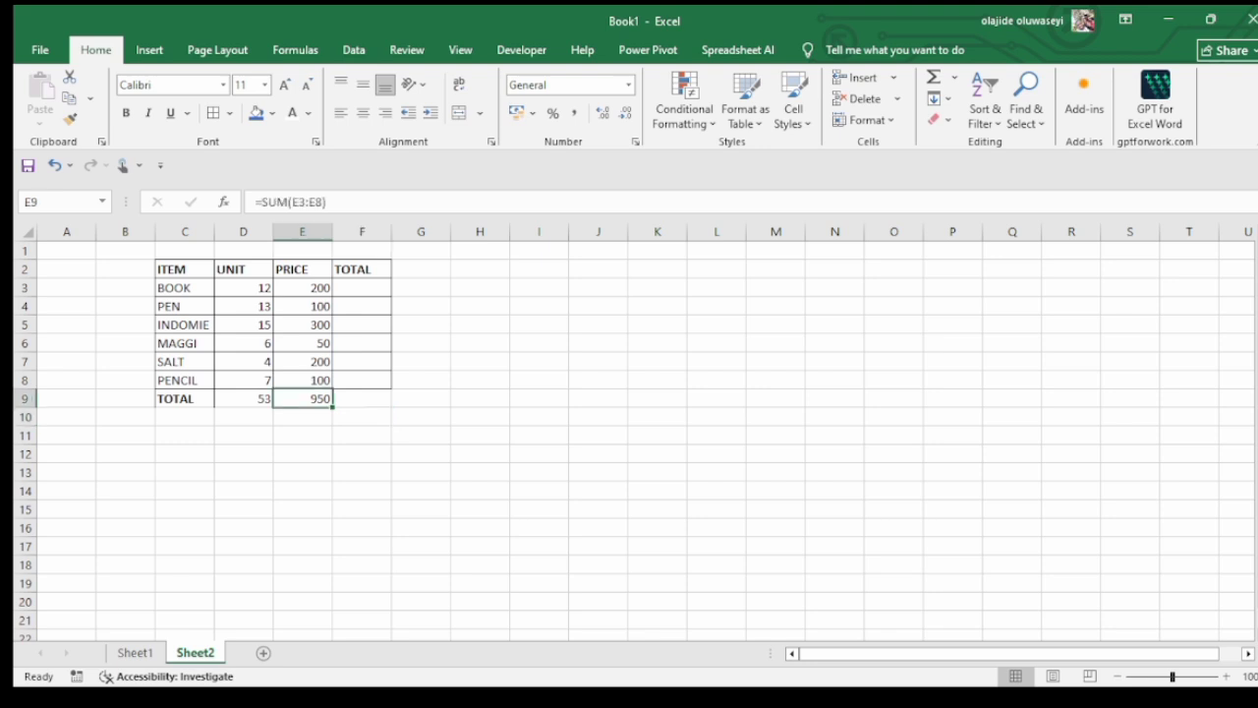
pyautogui.click(243, 398)
pyautogui.click(185, 398)
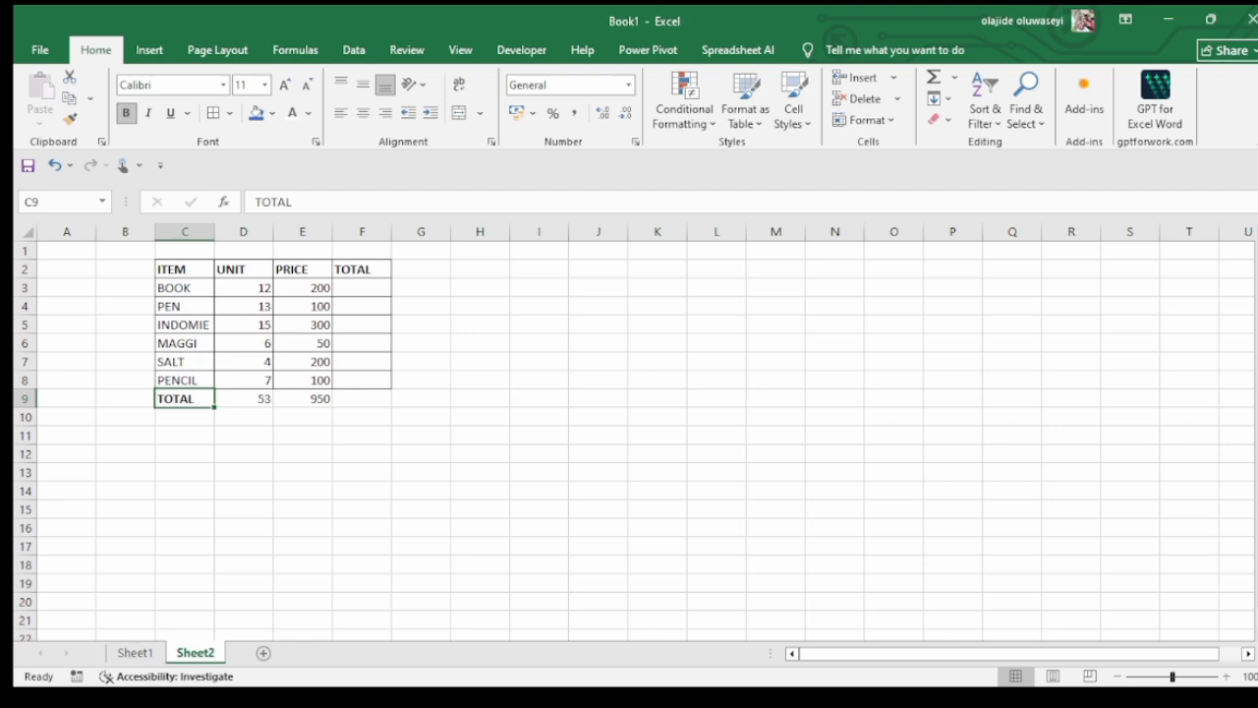
pyautogui.click(420, 435)
pyautogui.click(362, 398)
# Enter the labels SUB in cell I5 and DIV in cell I6, beside the item table
pyautogui.click(538, 324)
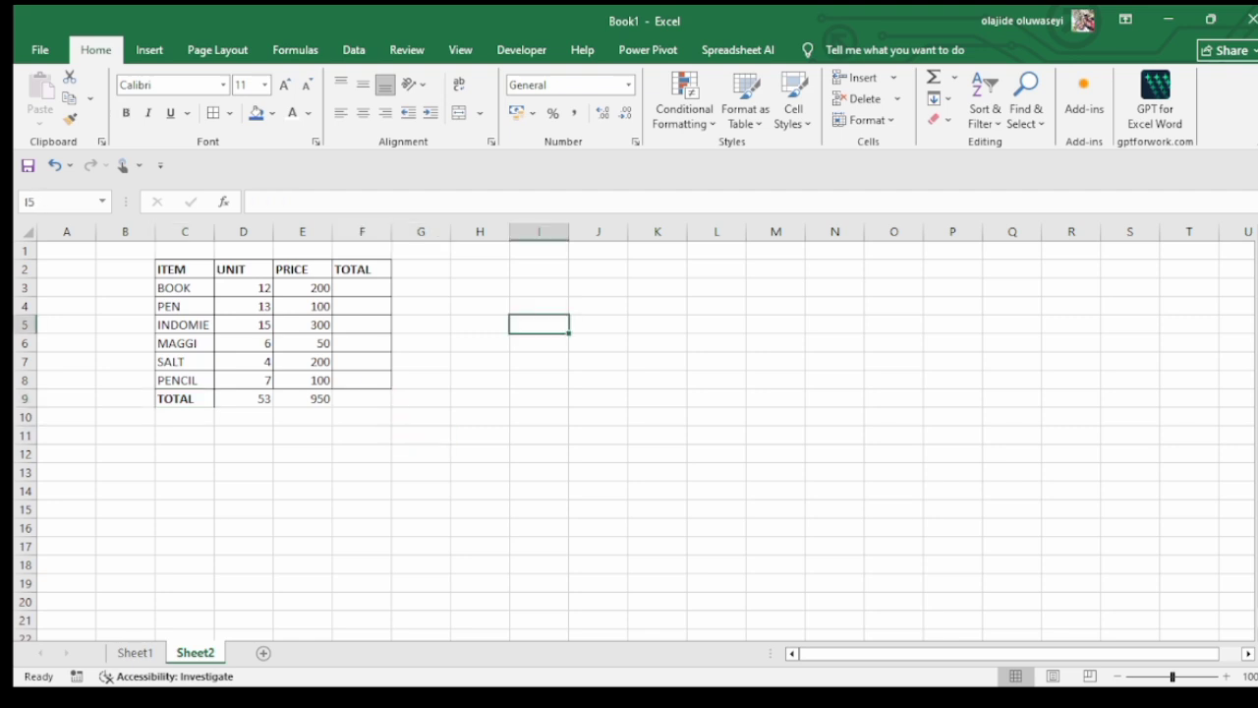
pyautogui.write('SUB')
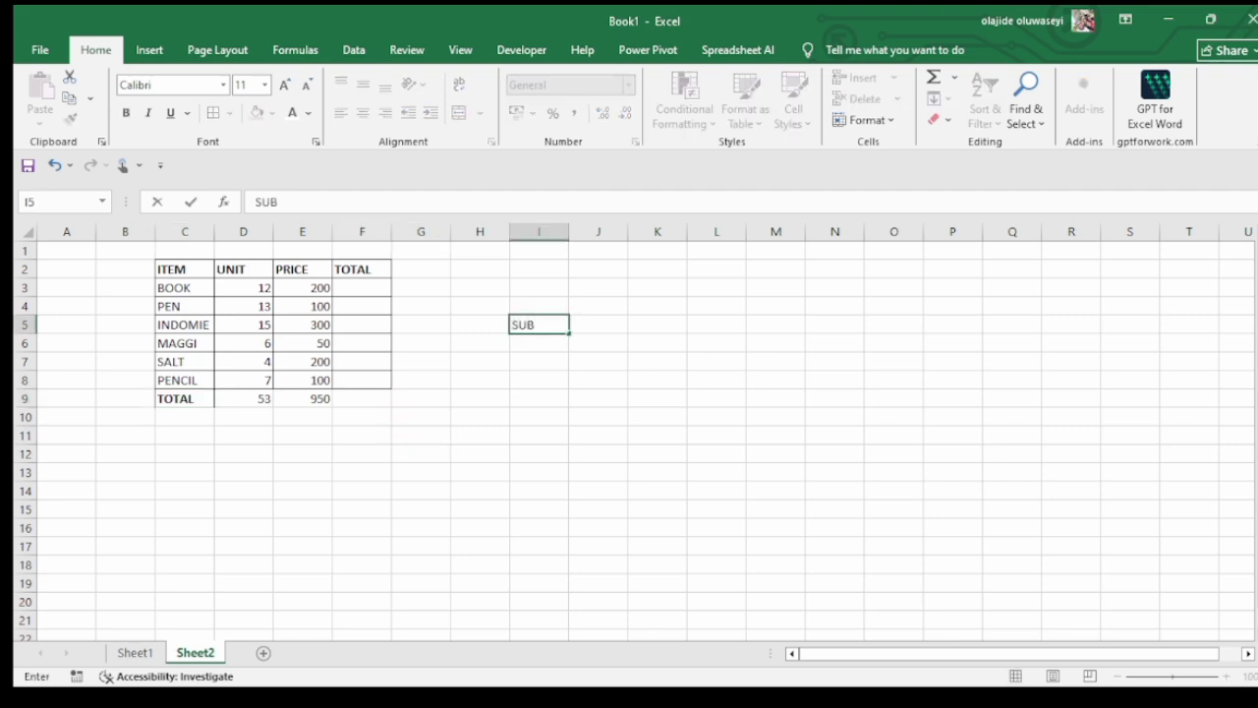
pyautogui.press('Return')
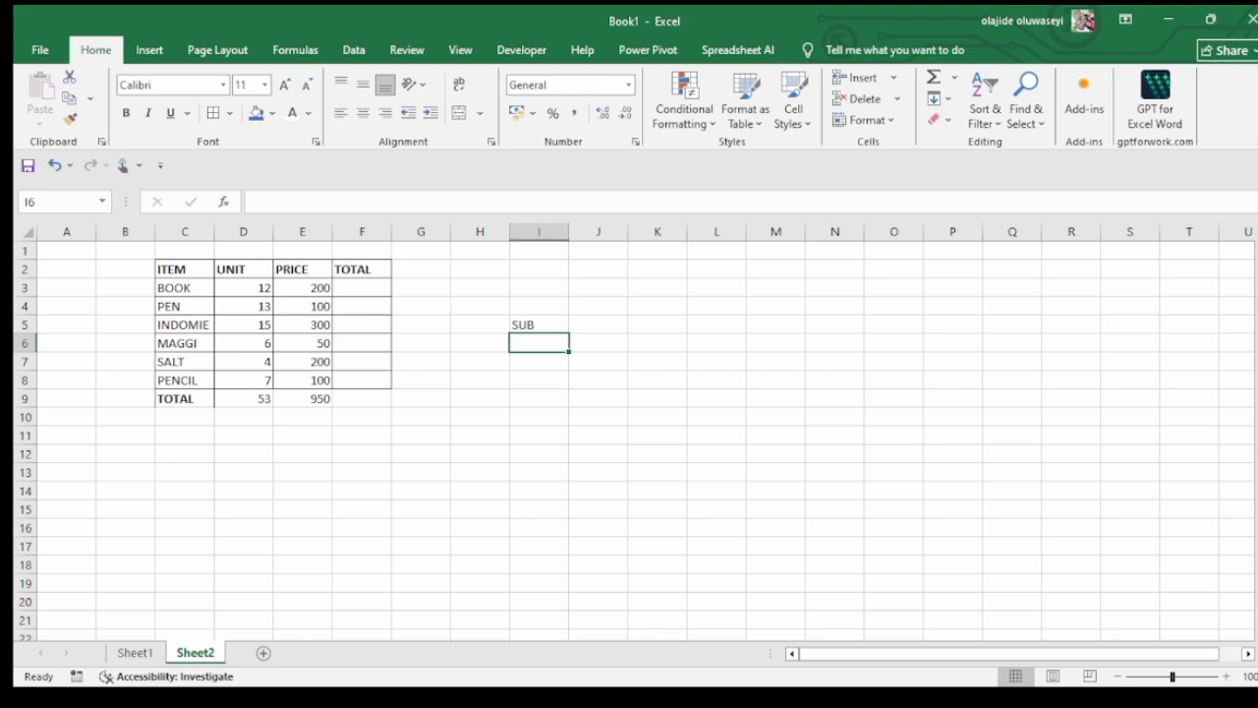
pyautogui.write('DIV')
pyautogui.press('Return')
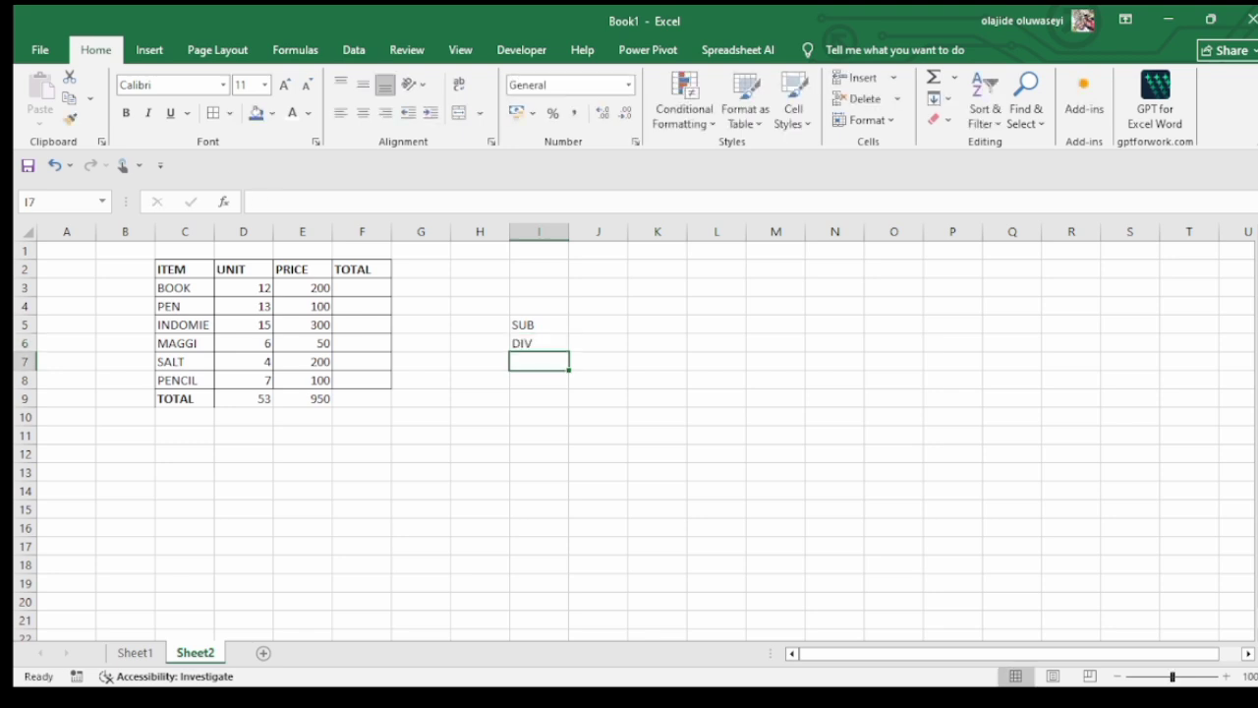
# Subtract the SALT price from the PRICE total in cell J5 with the formula =E9-E7
pyautogui.click(538, 325)
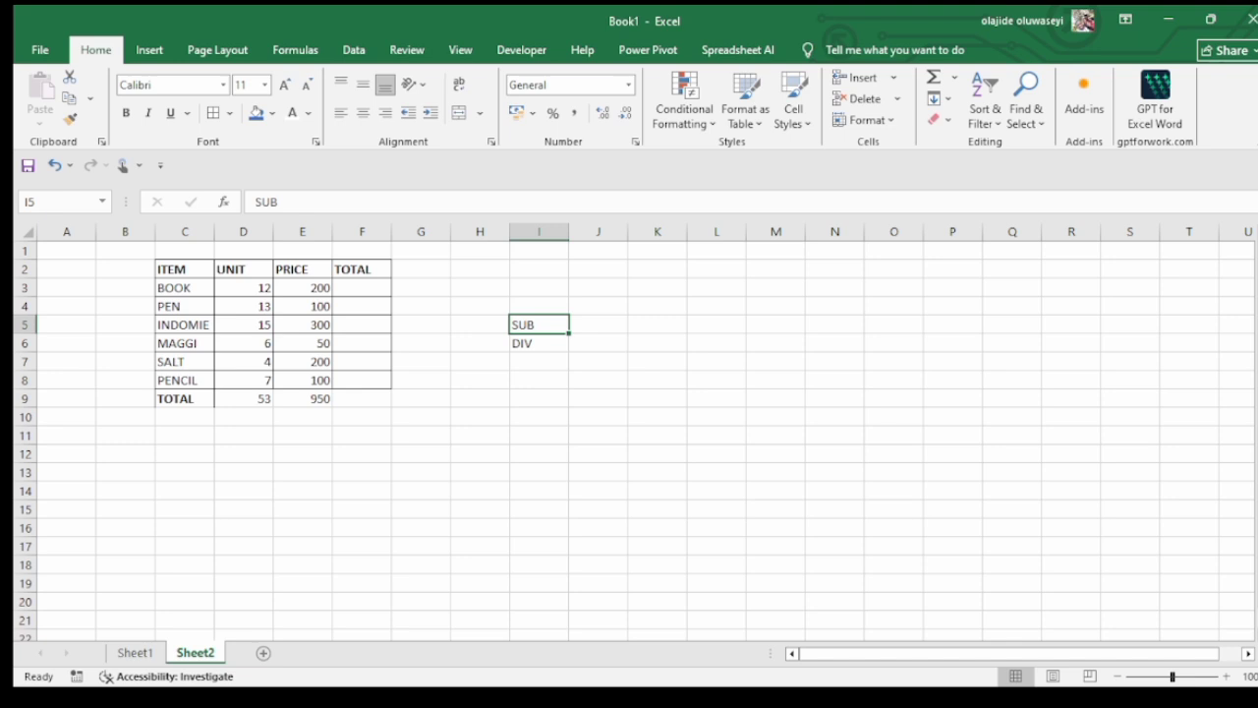
pyautogui.click(597, 325)
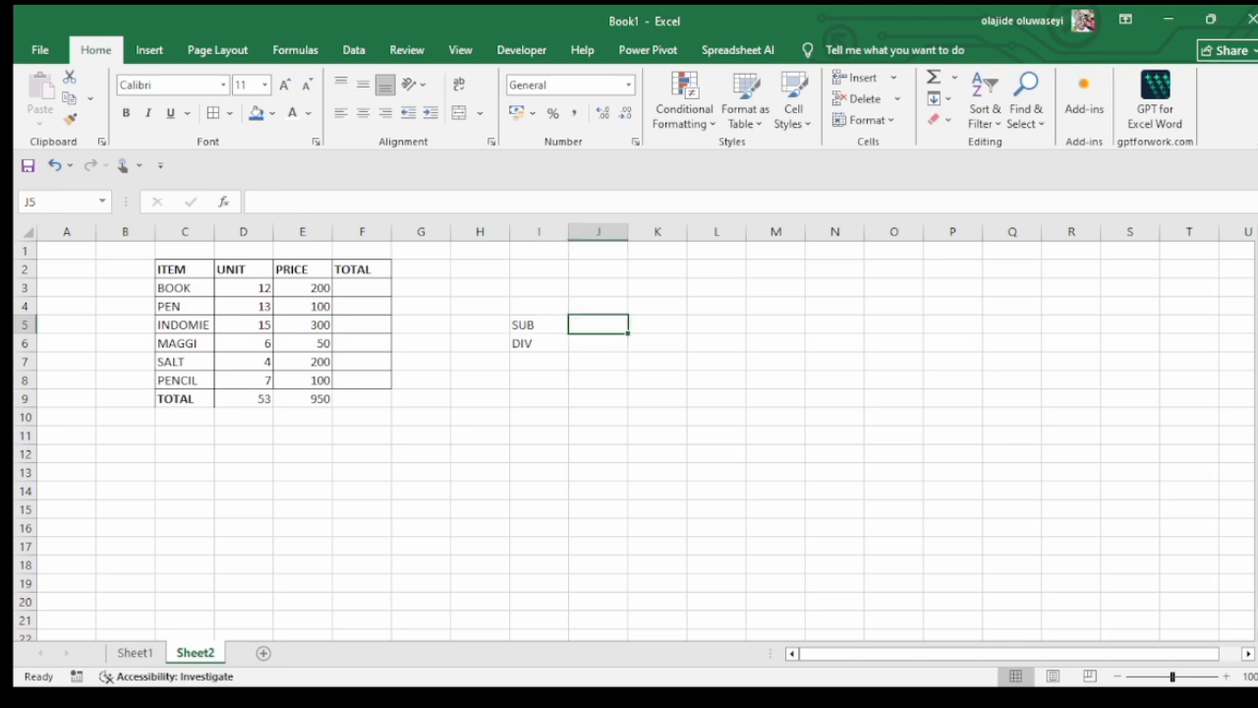
pyautogui.write('=')
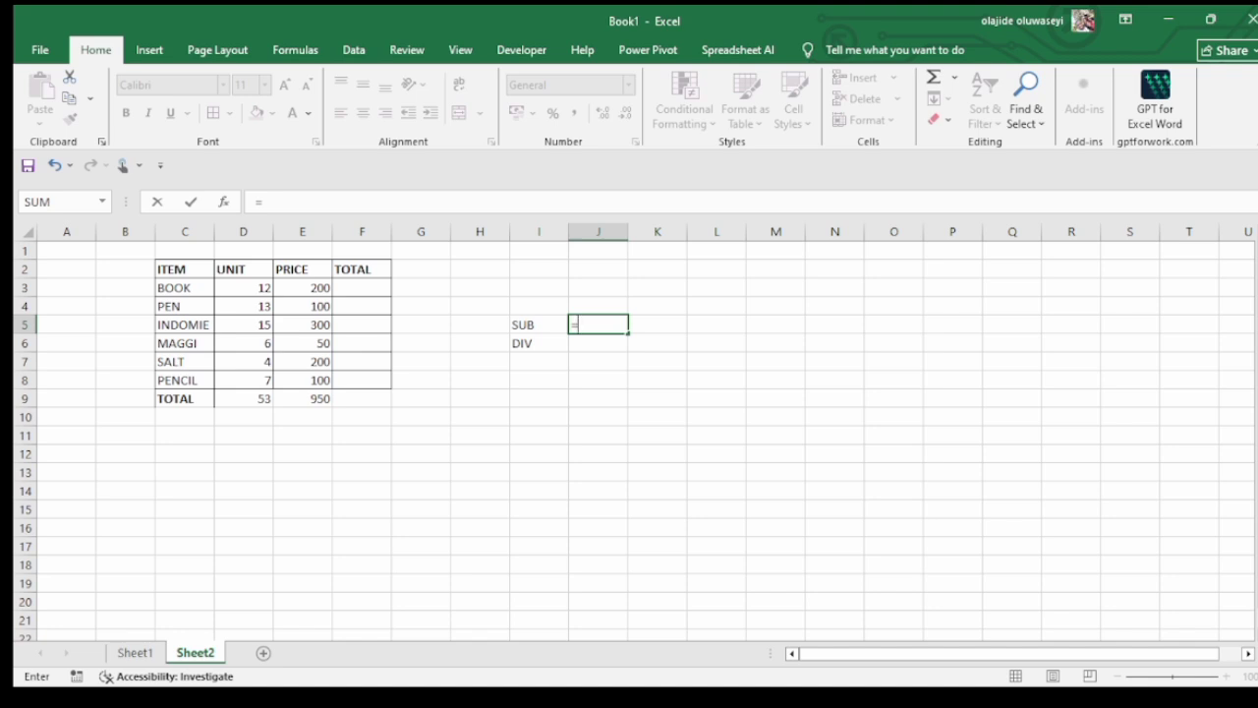
pyautogui.click(303, 399)
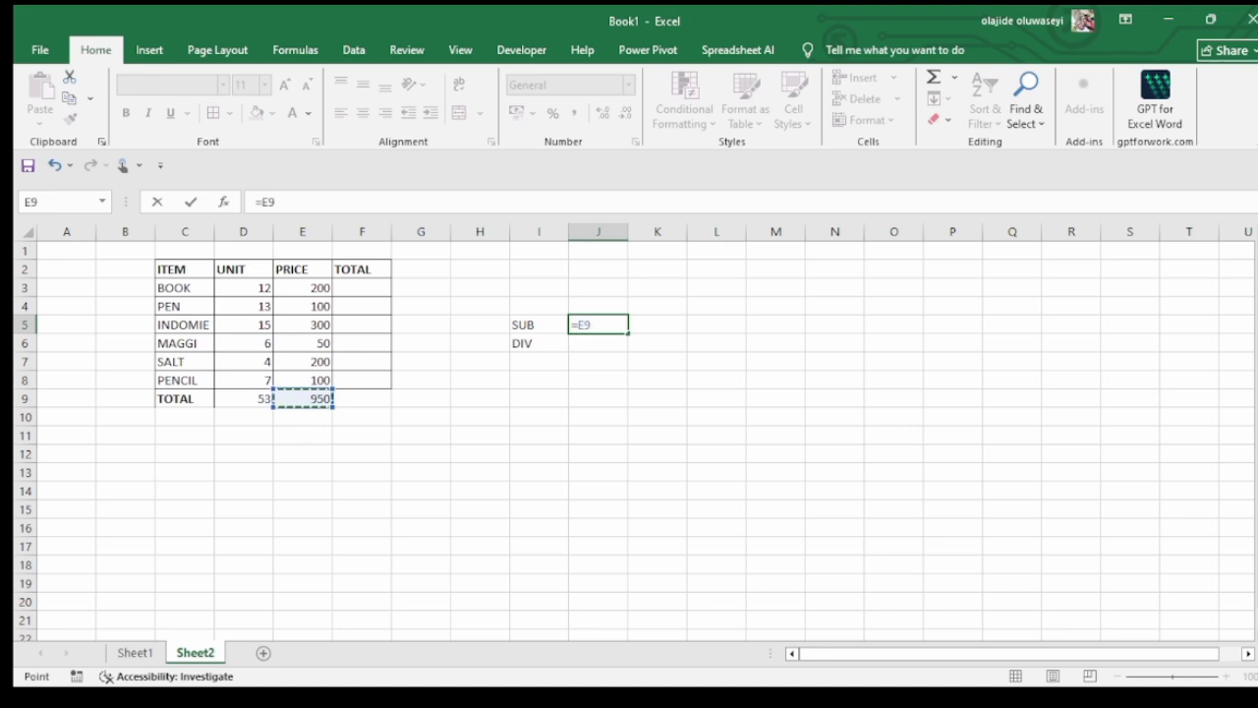
pyautogui.write('-')
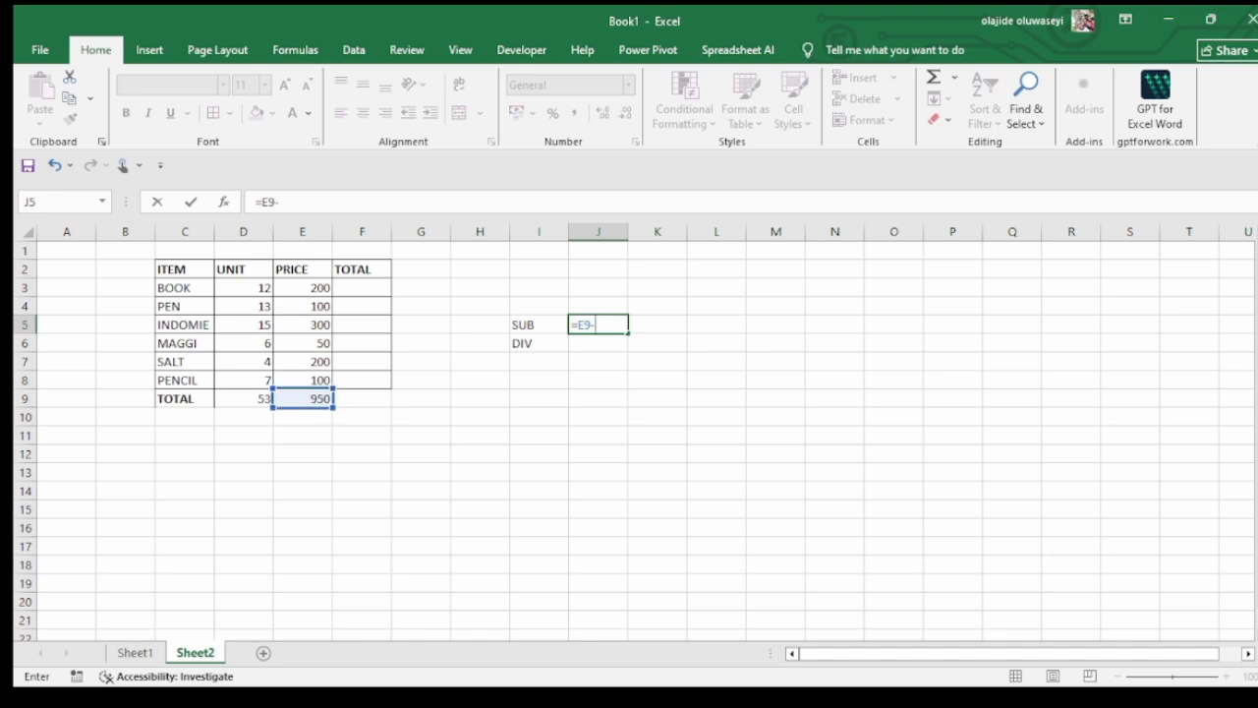
pyautogui.click(303, 362)
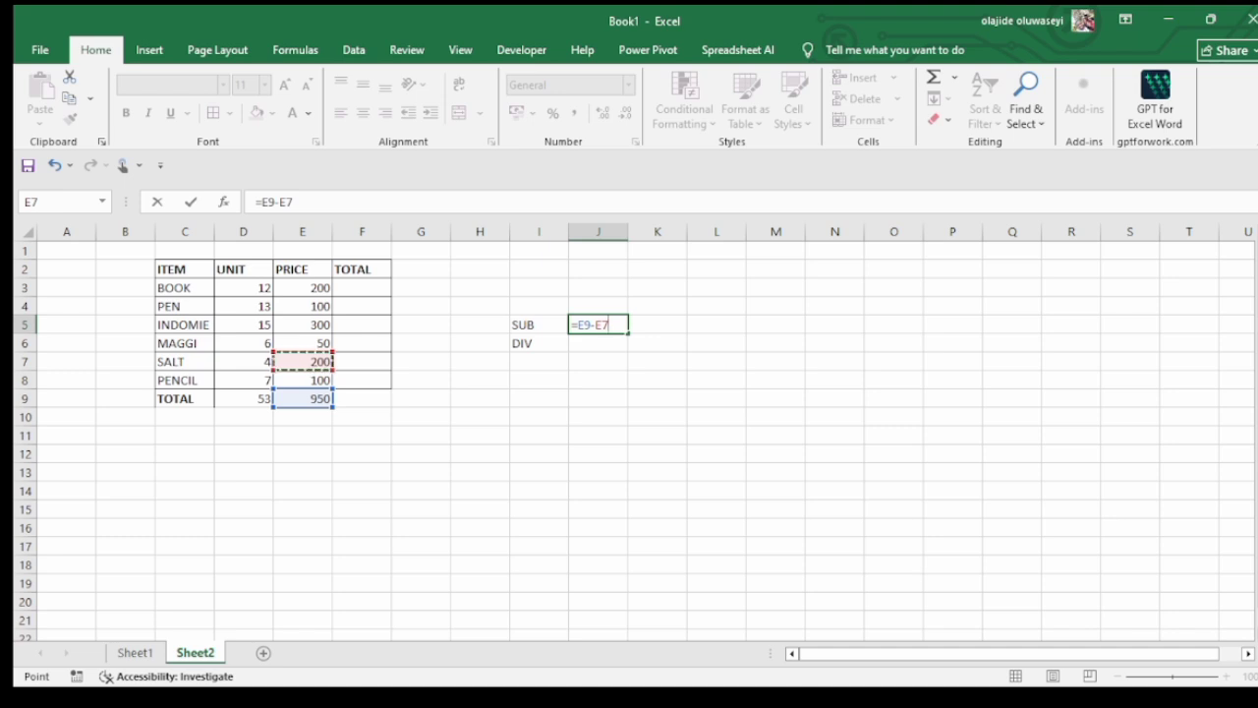
pyautogui.press('Return')
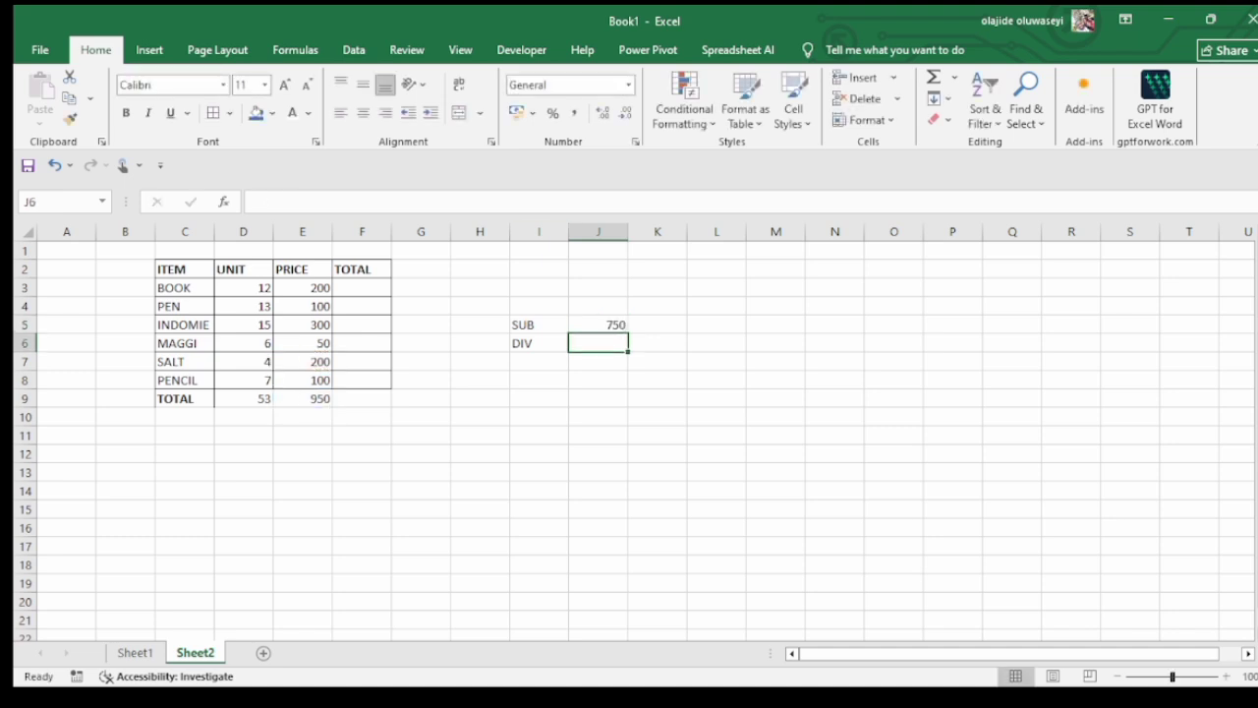
# Make the SUB label and its result in cells I5:J5 bold
pyautogui.moveTo(538, 325); pyautogui.dragTo(597, 324)
pyautogui.hotkey('ctrl', 'b')
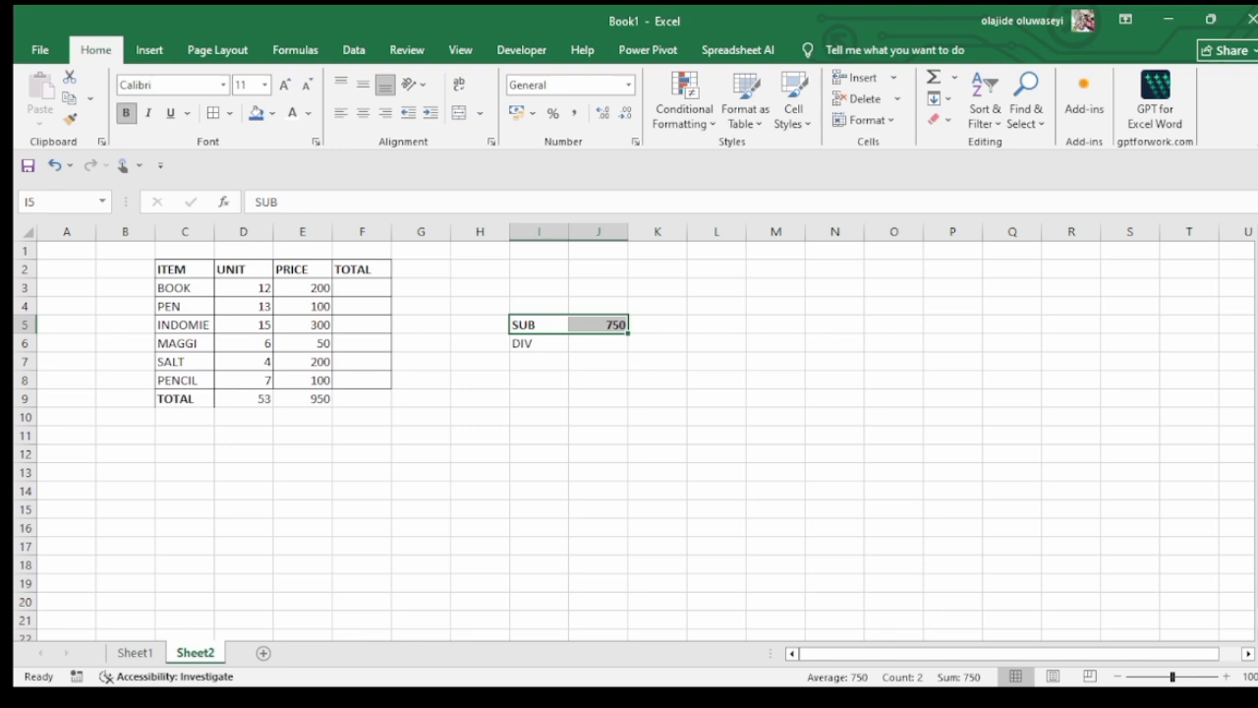
pyautogui.click(597, 324)
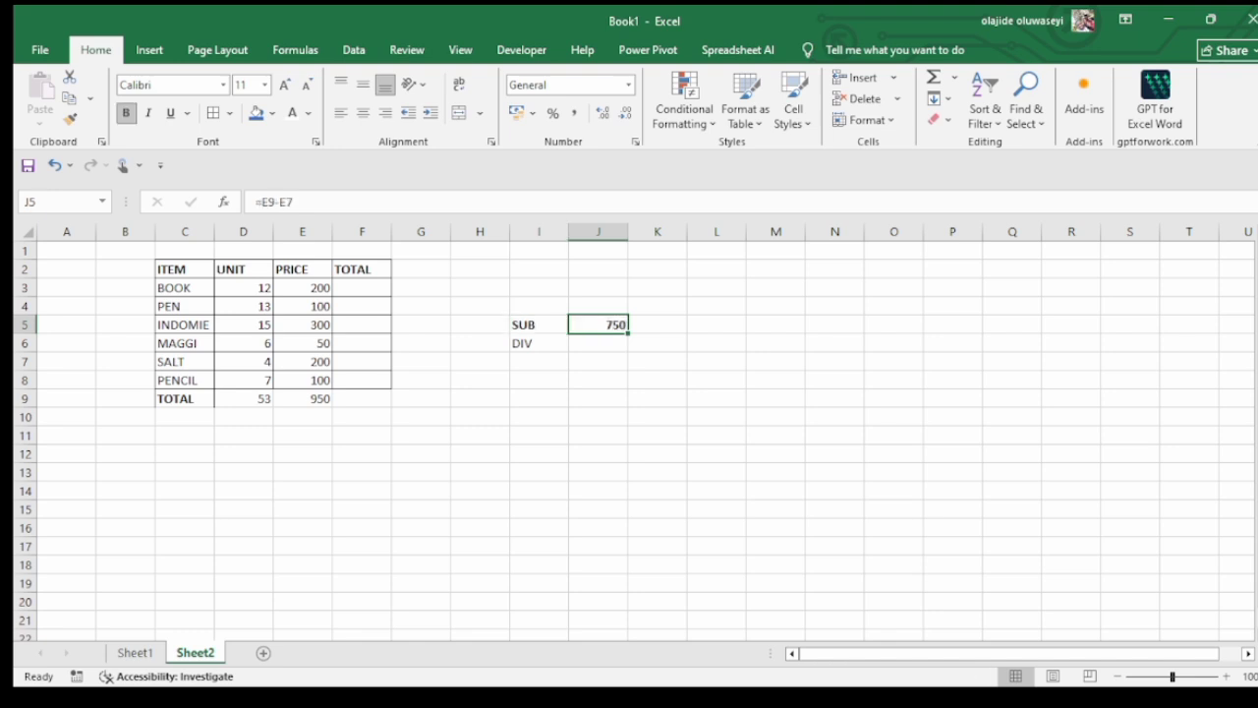
pyautogui.click(598, 343)
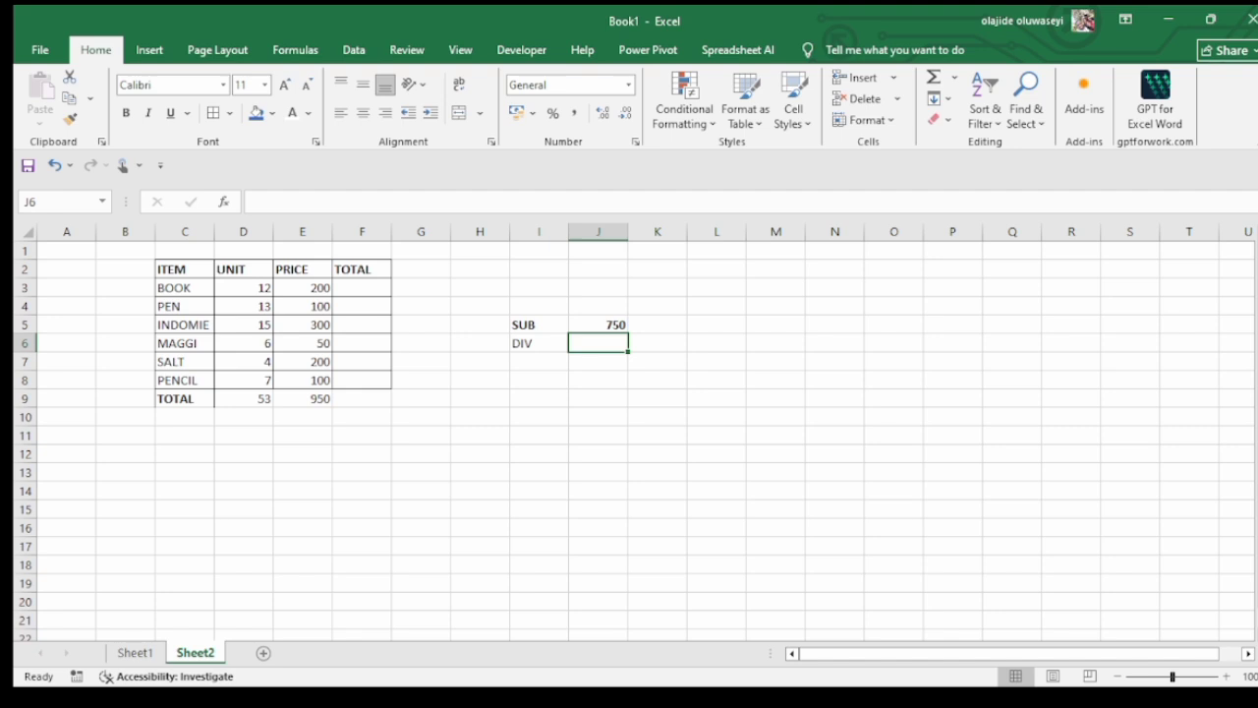
pyautogui.click(597, 380)
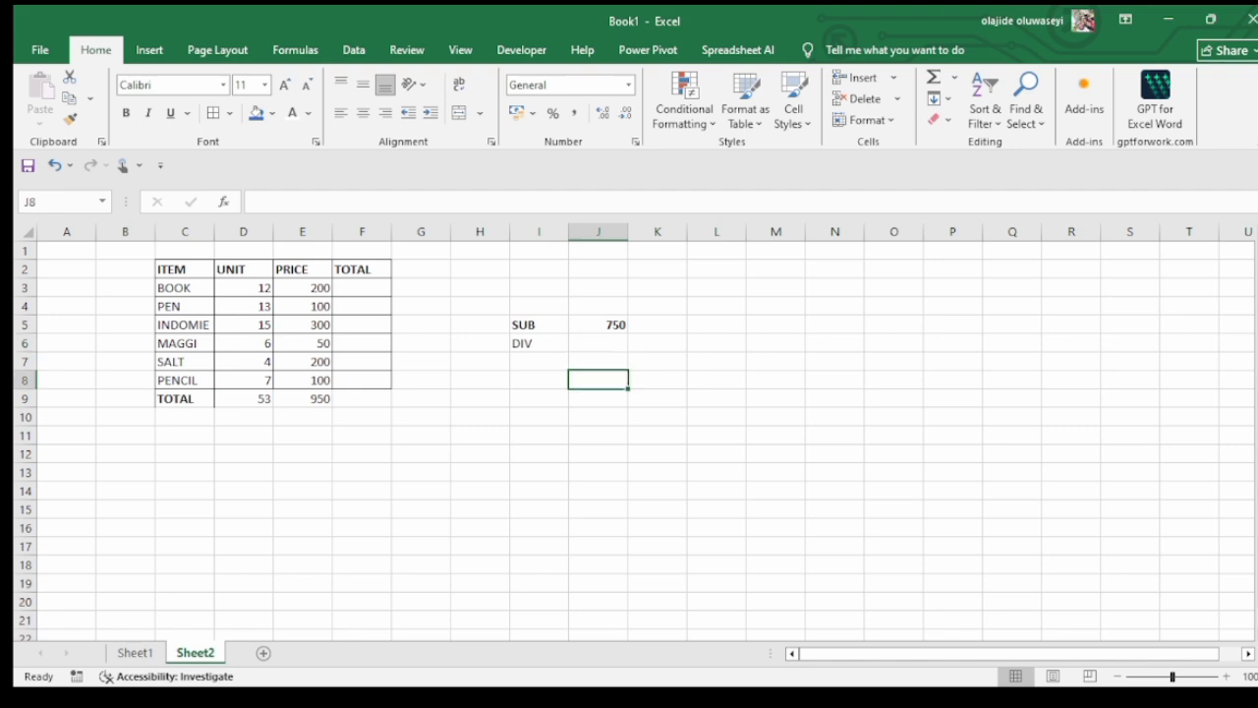
# Multiply the BOOK unit by its price in cell F3 with the formula =D3*E3
pyautogui.click(362, 288)
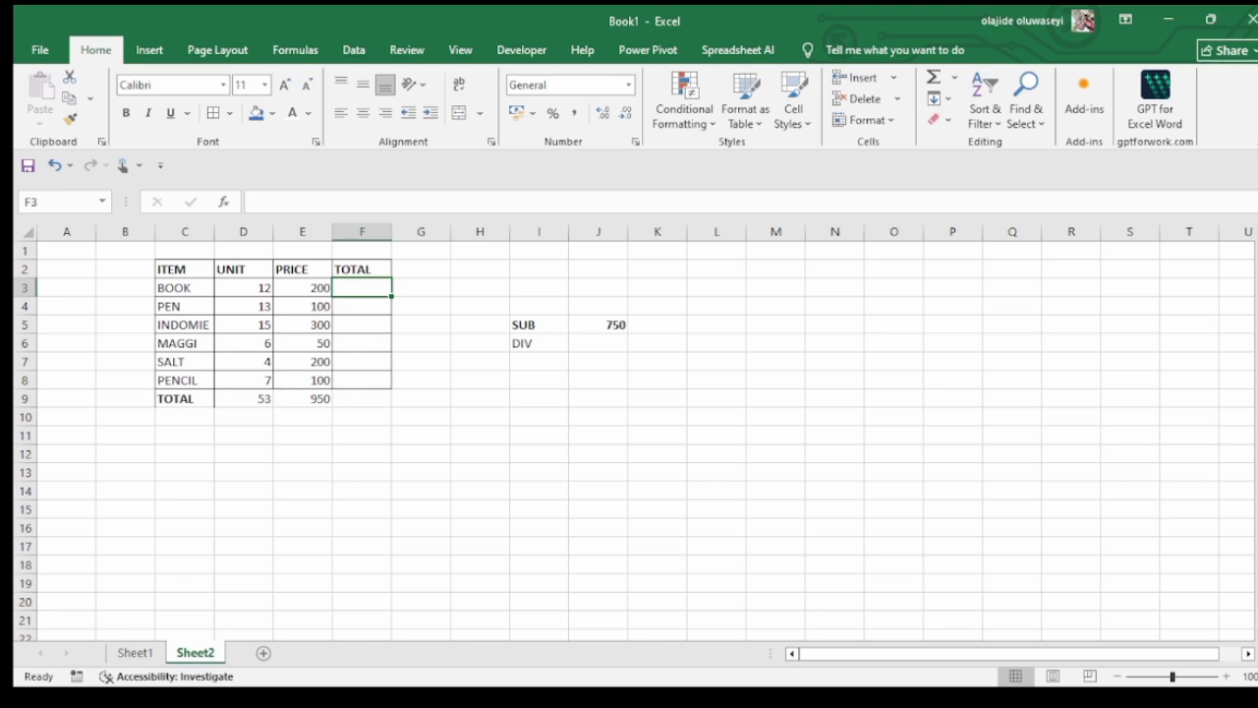
pyautogui.write('=')
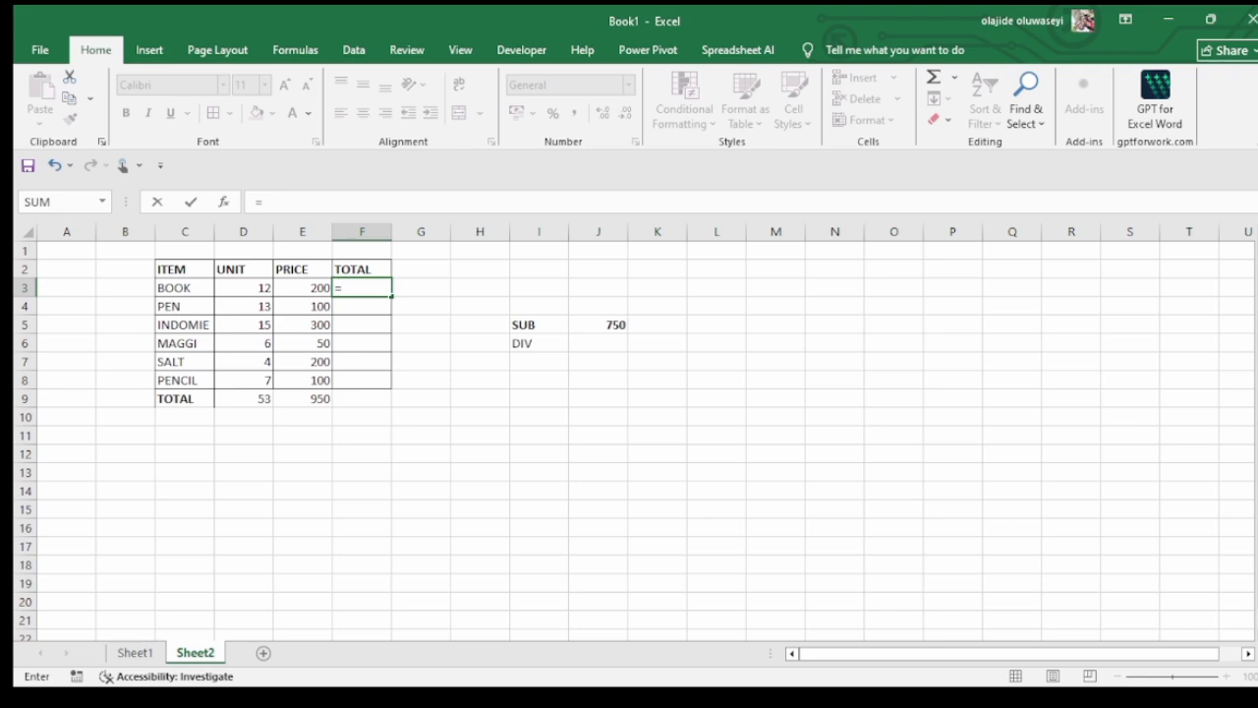
pyautogui.click(244, 288)
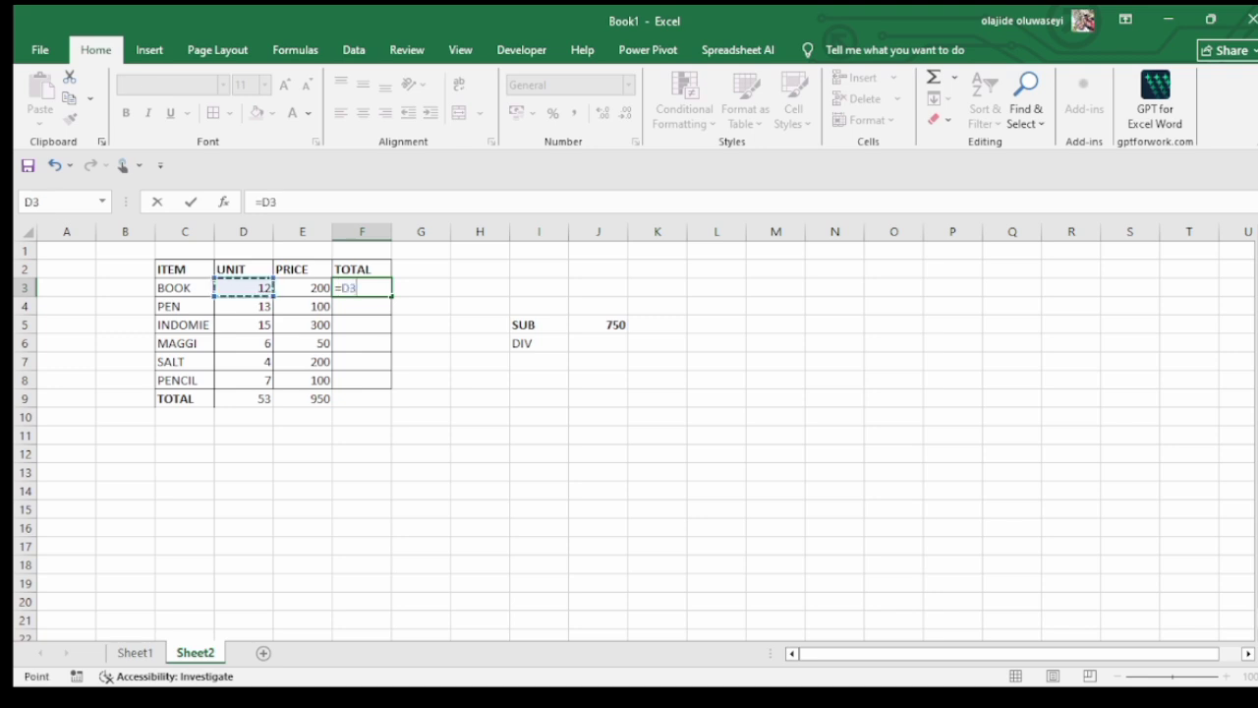
pyautogui.write('*')
pyautogui.click(302, 288)
pyautogui.press('Return')
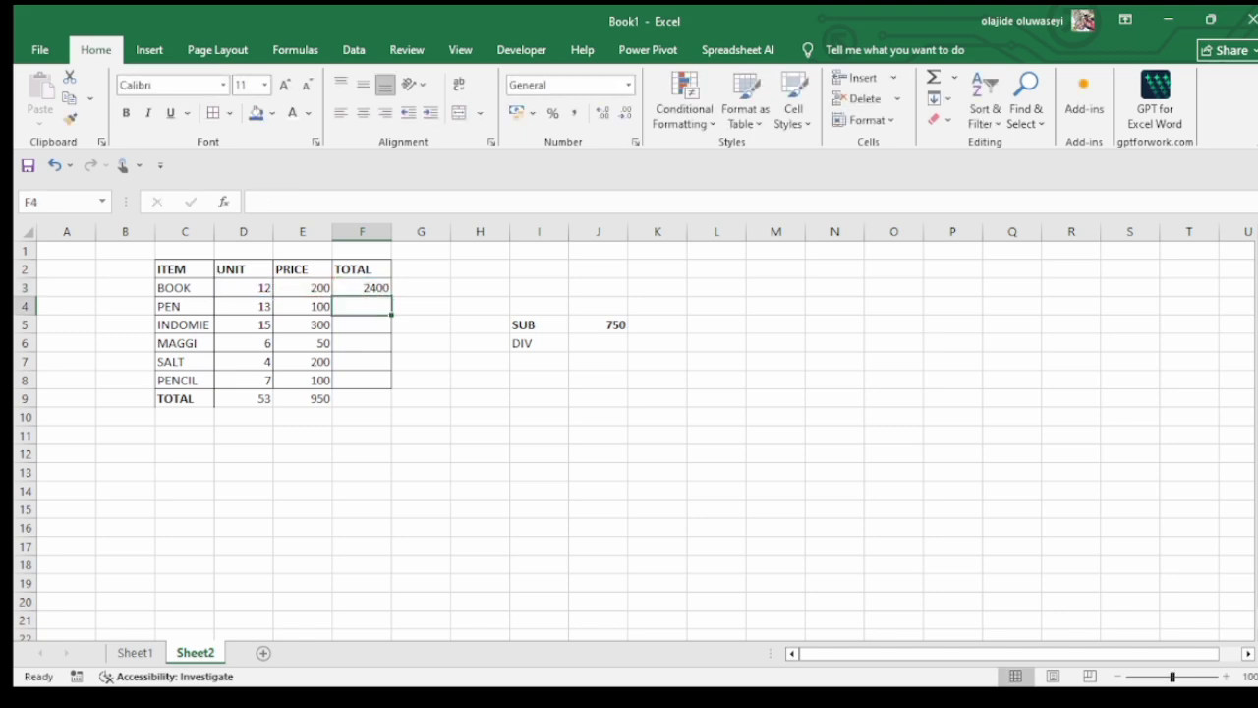
# Replace the BOOK total in cell F3 with the formula =PRODUCT(D3,E3) and fill it down through cell F8
pyautogui.click(361, 288)
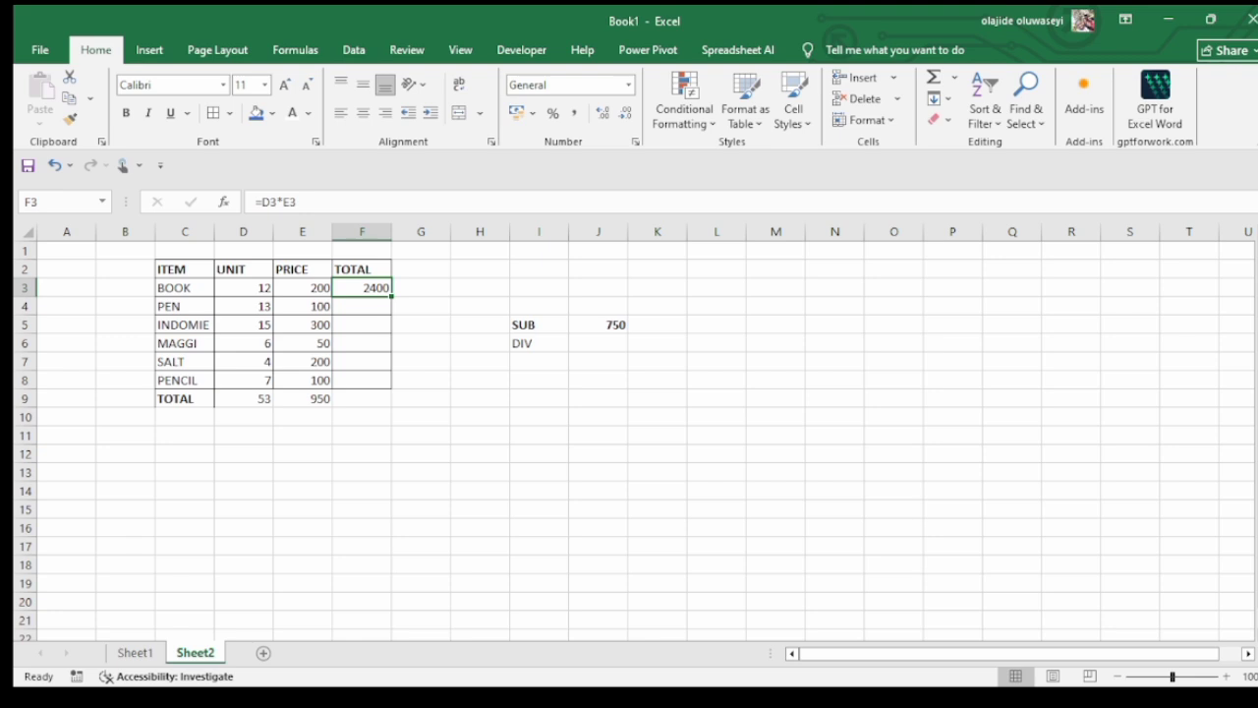
pyautogui.write('=pro')
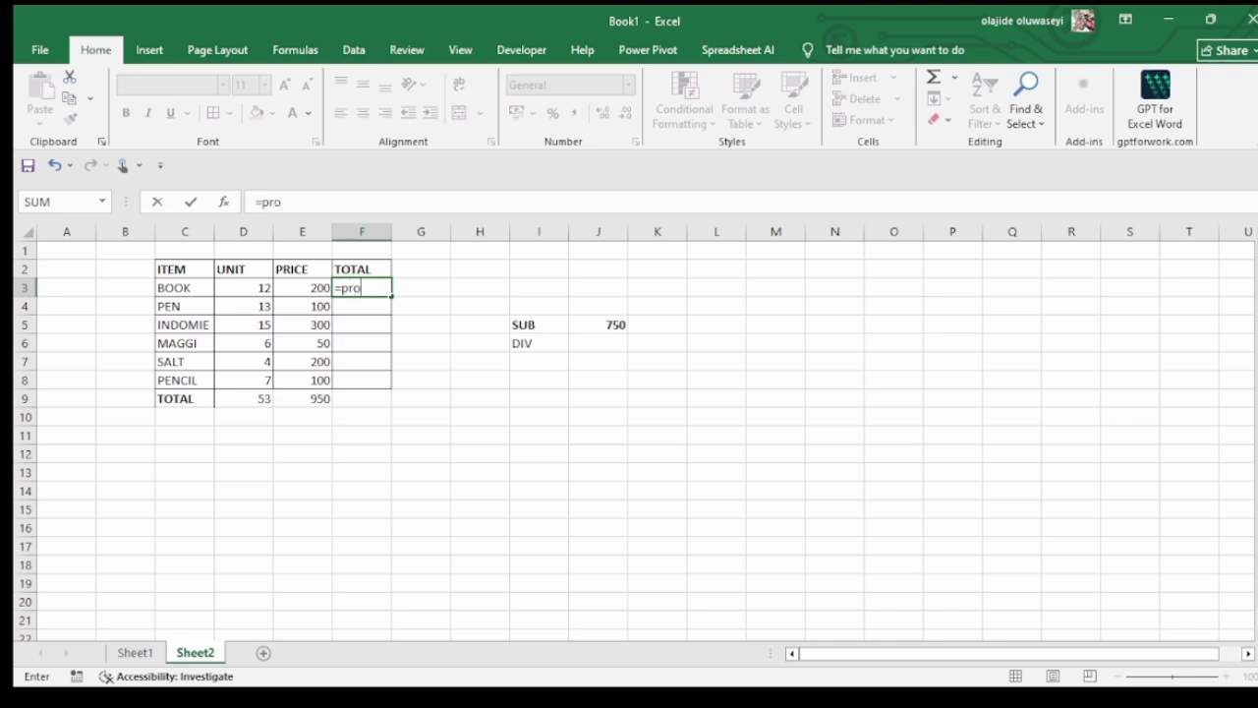
pyautogui.press('Tab')
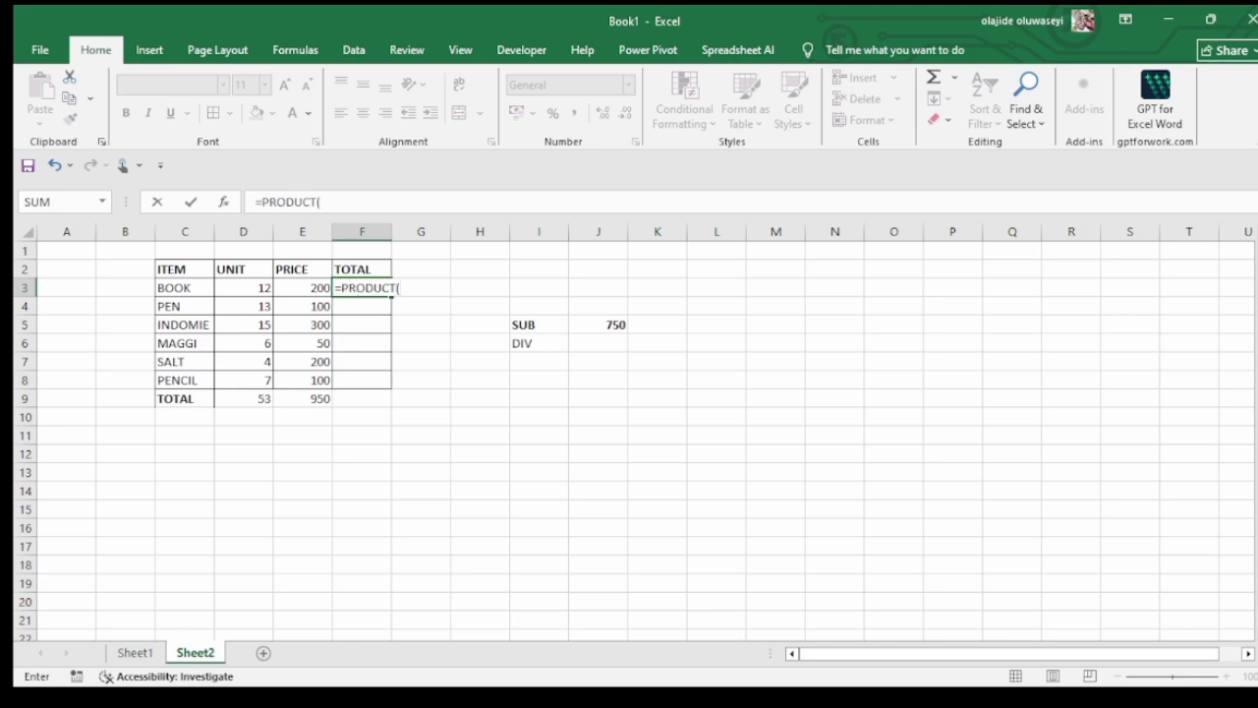
pyautogui.click(244, 288)
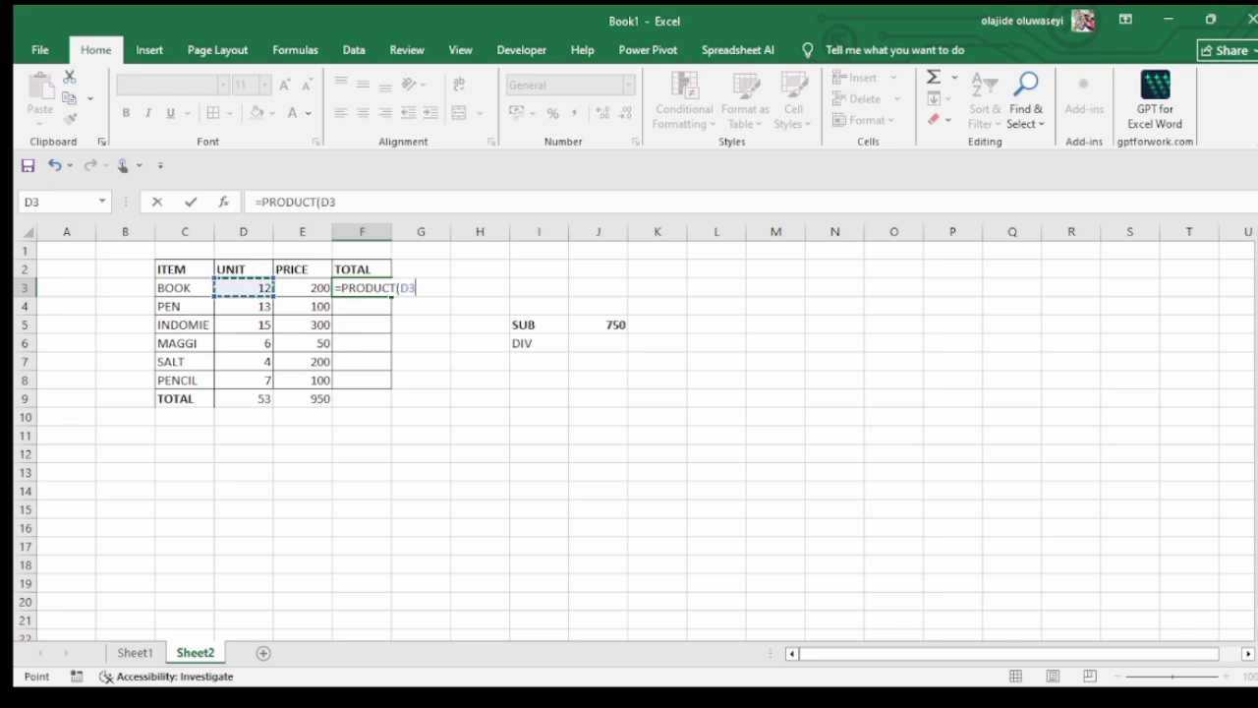
pyautogui.write(',')
pyautogui.click(303, 288)
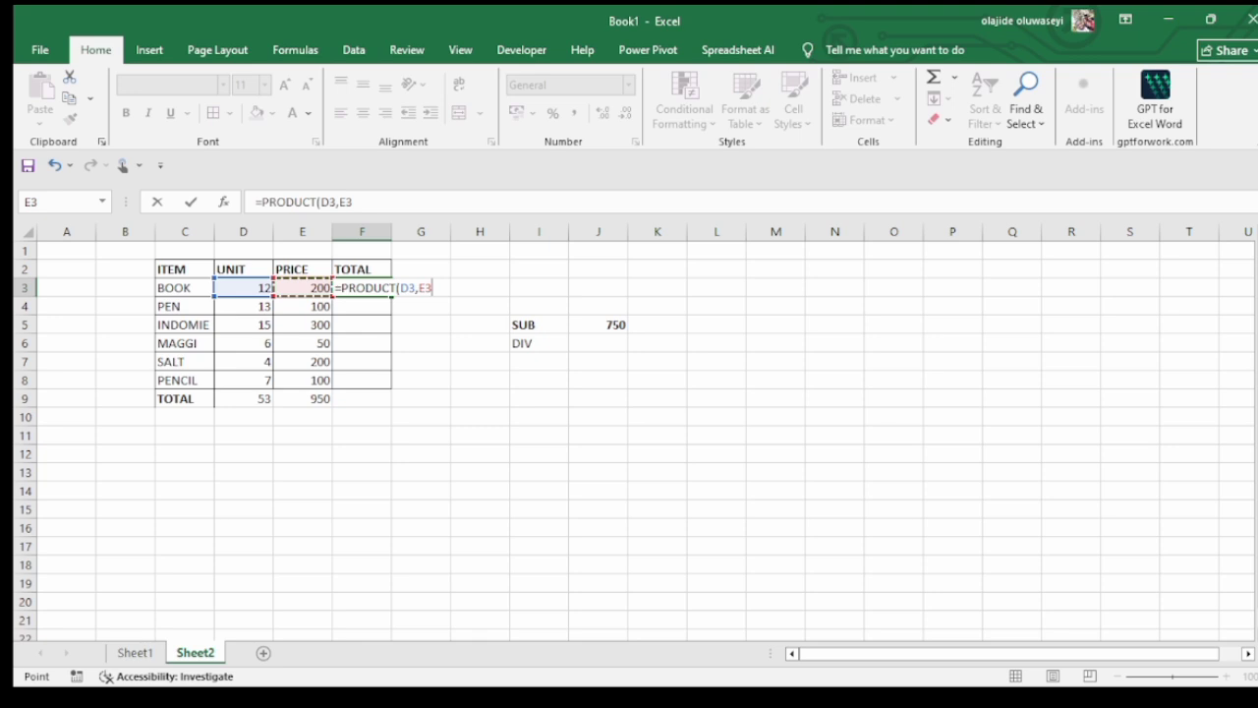
pyautogui.press('Return')
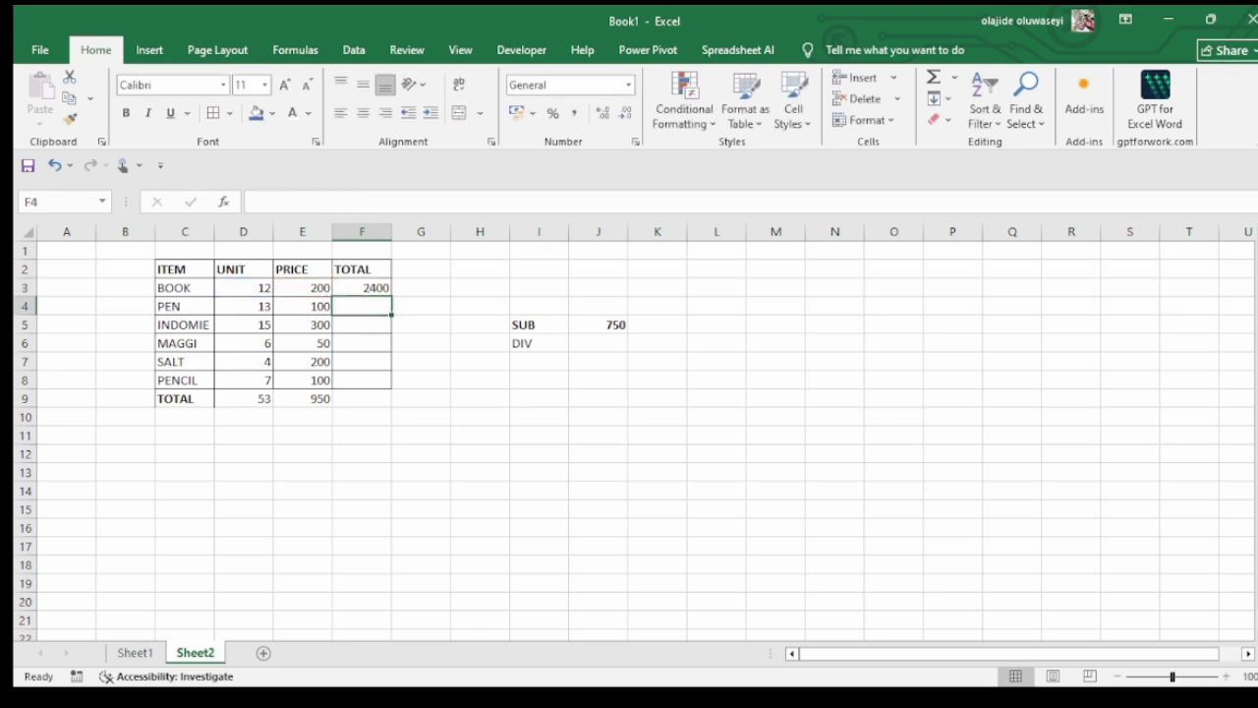
pyautogui.click(361, 288)
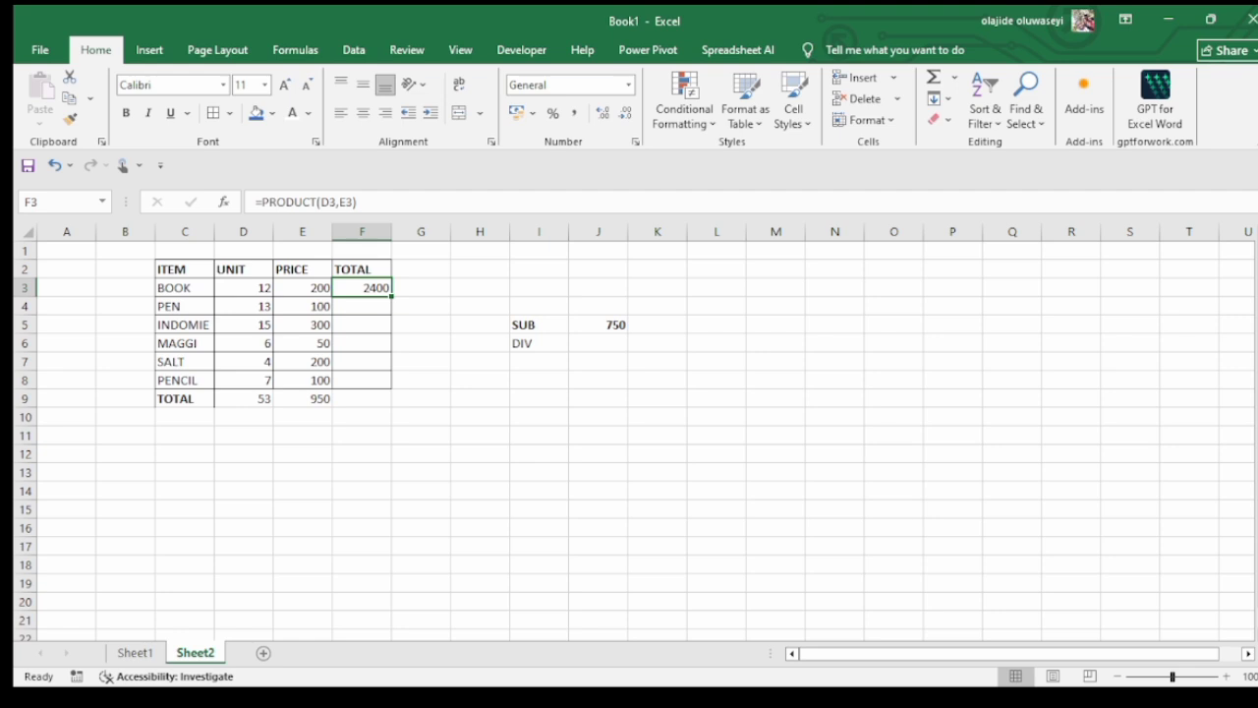
pyautogui.moveTo(391, 295); pyautogui.dragTo(391, 386)
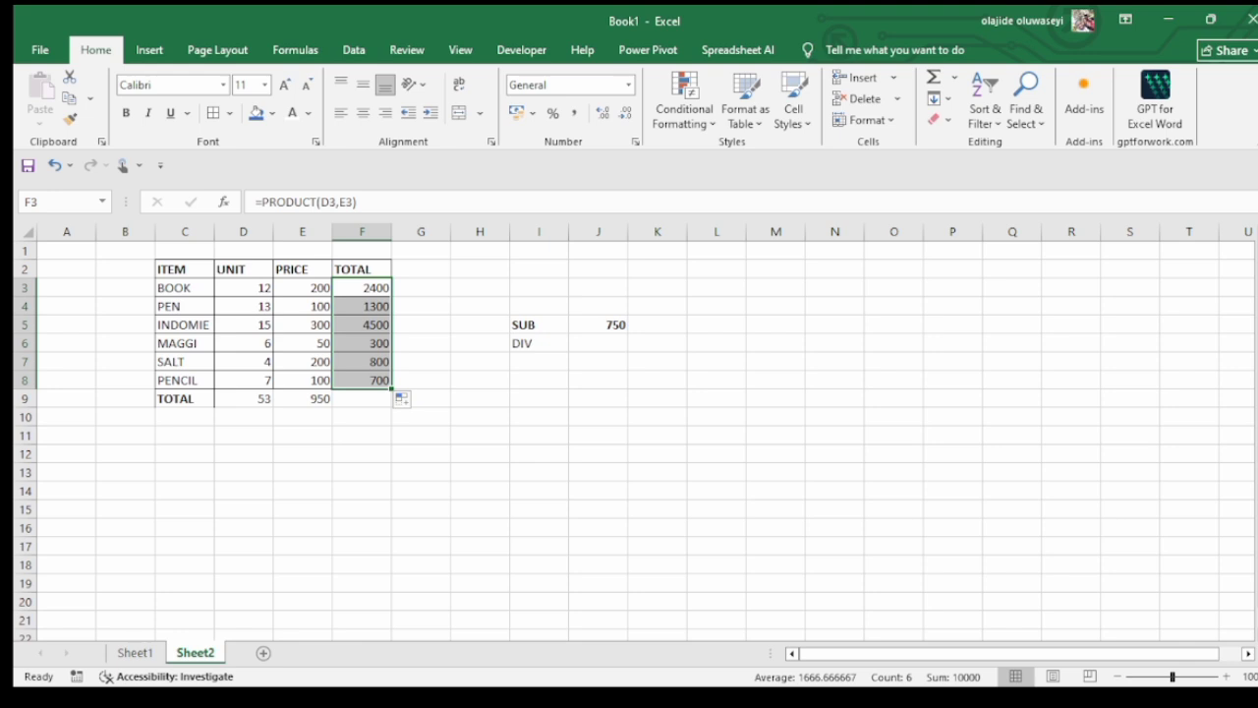
# Add up the TOTAL column in cell F9 with the formula =SUM(F3:F8)
pyautogui.click(362, 399)
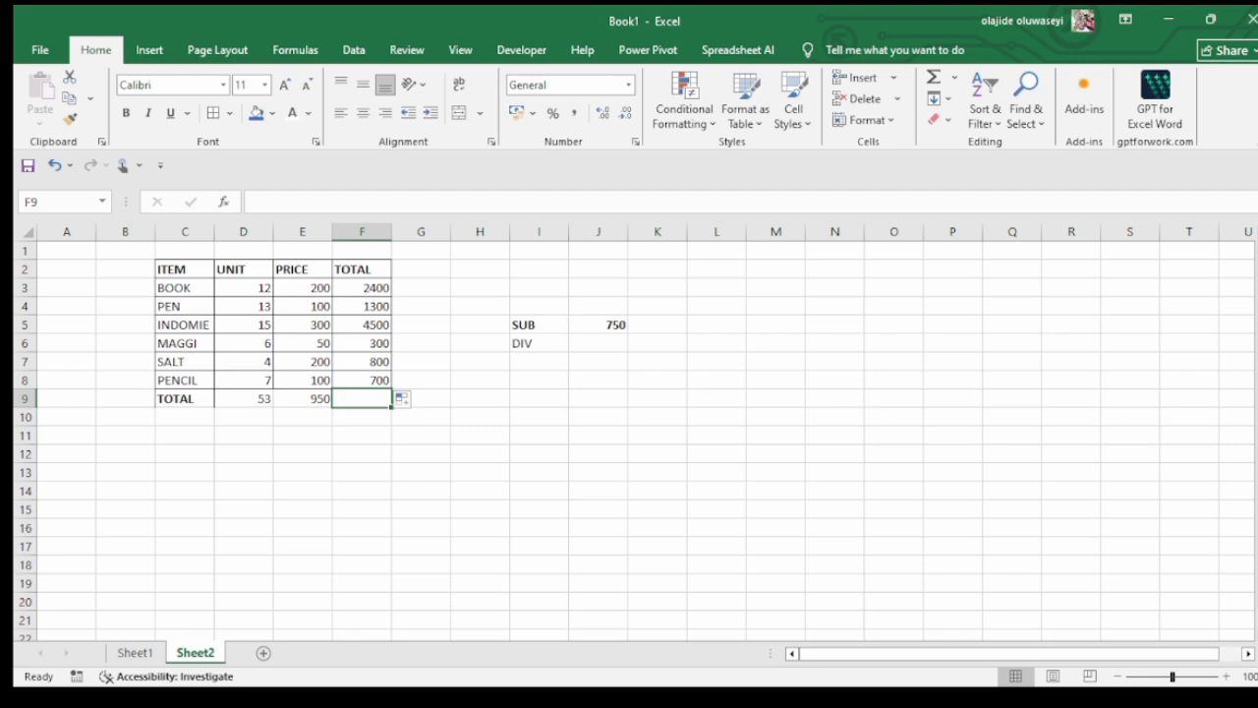
pyautogui.write('=sum(')
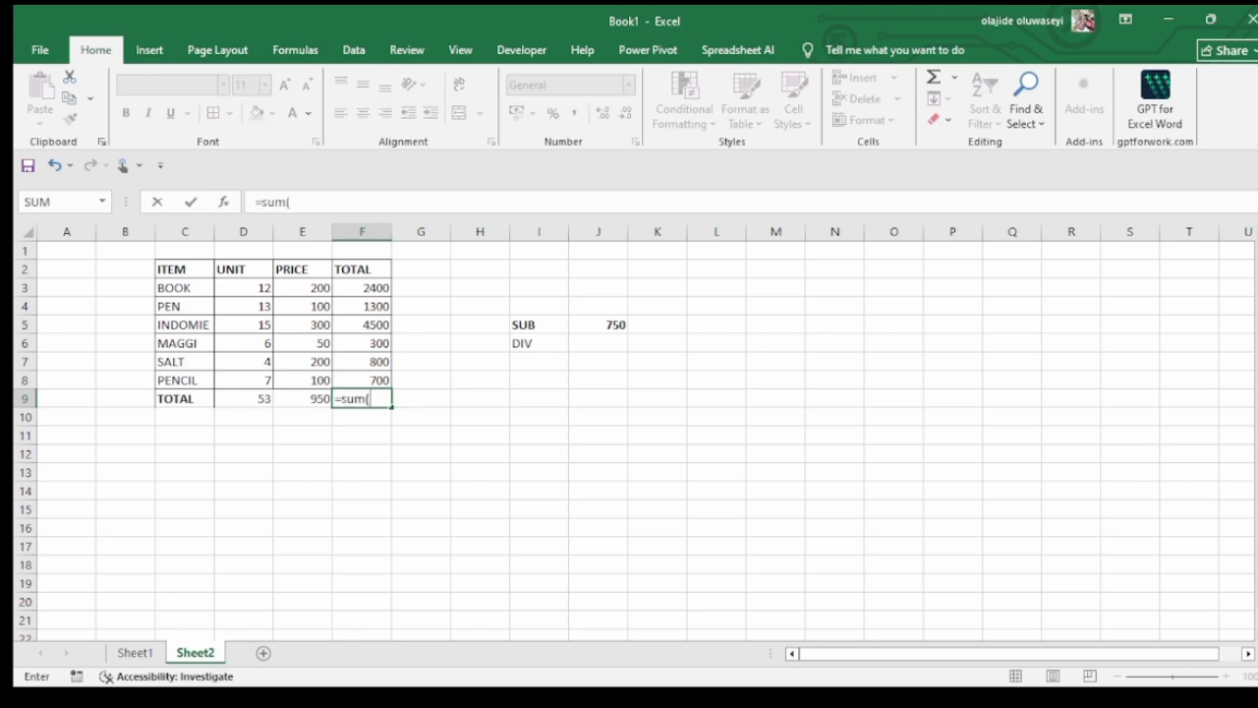
pyautogui.write('f3:')
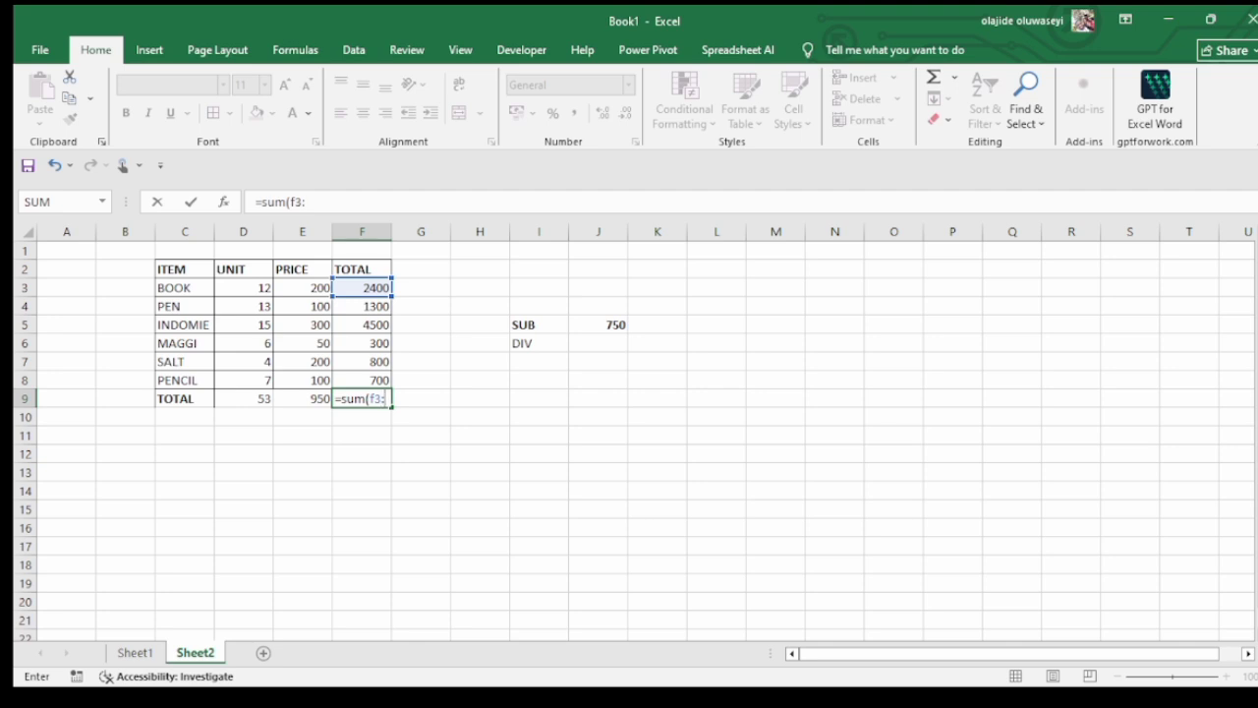
pyautogui.write('f8')
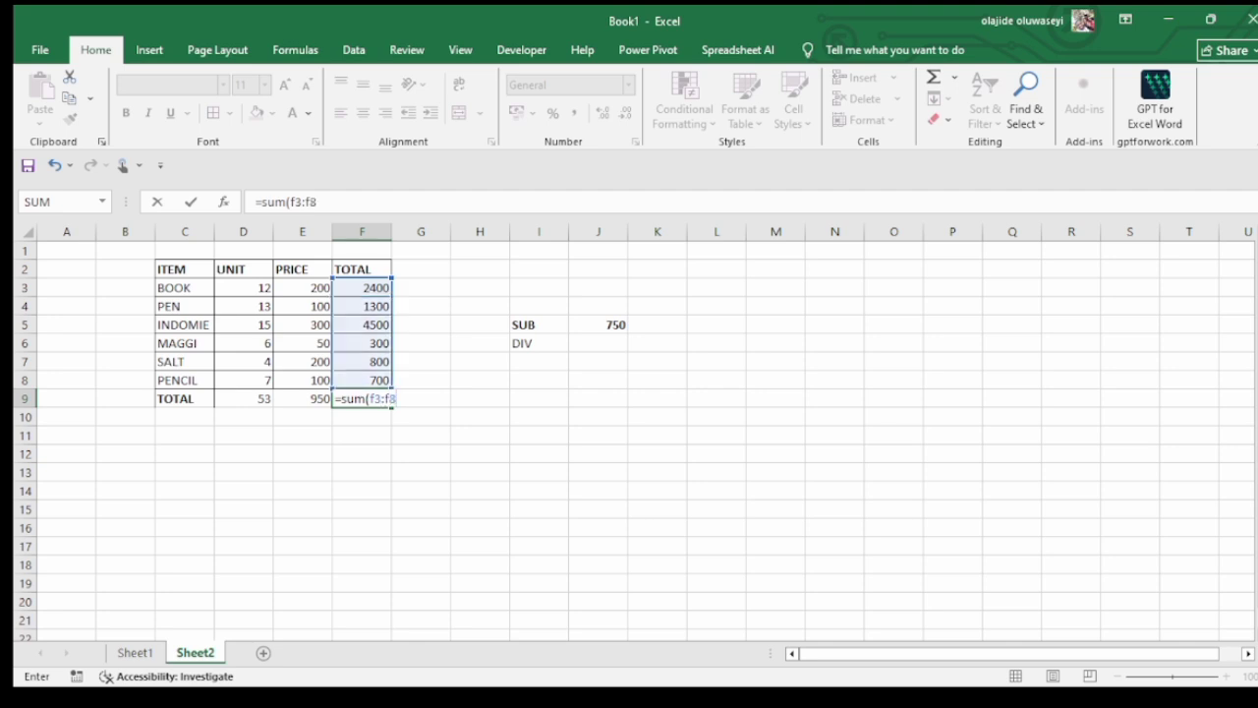
pyautogui.write(')')
pyautogui.press('Return')
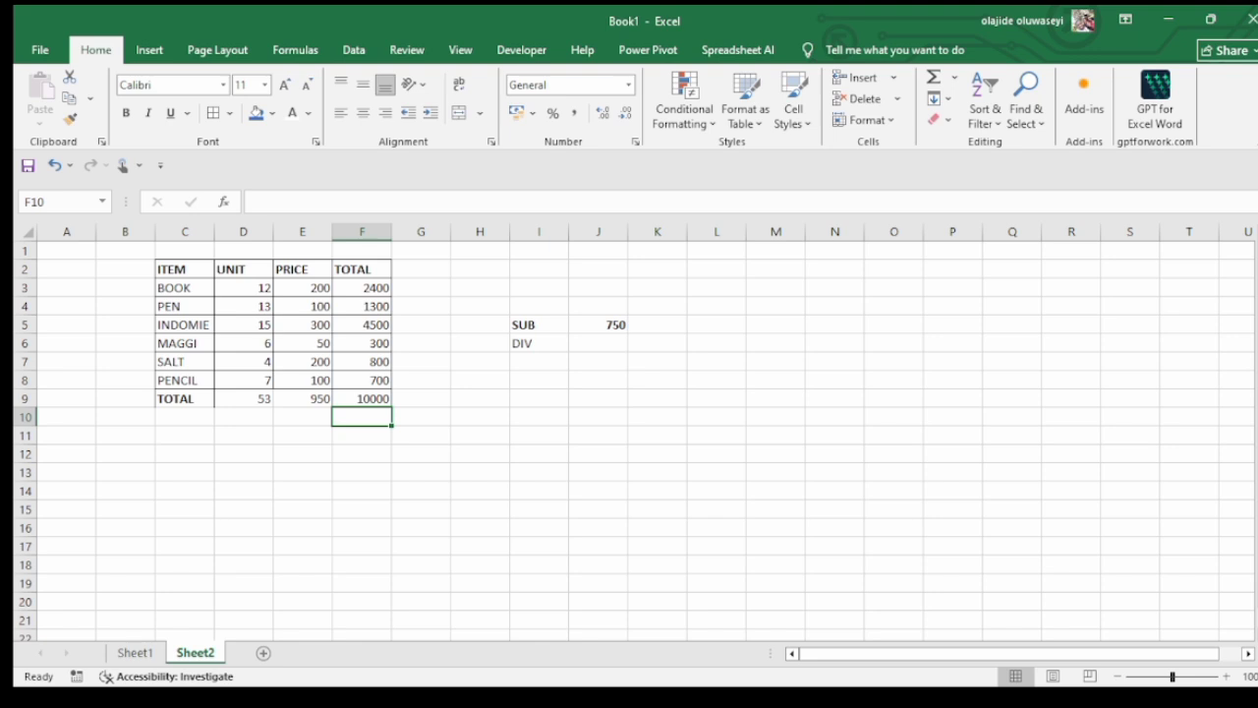
# Format the PRICE and TOTAL values in cells E3:F9 with comma separators and no decimal places
pyautogui.click(362, 399)
pyautogui.moveTo(361, 288); pyautogui.dragTo(361, 399)
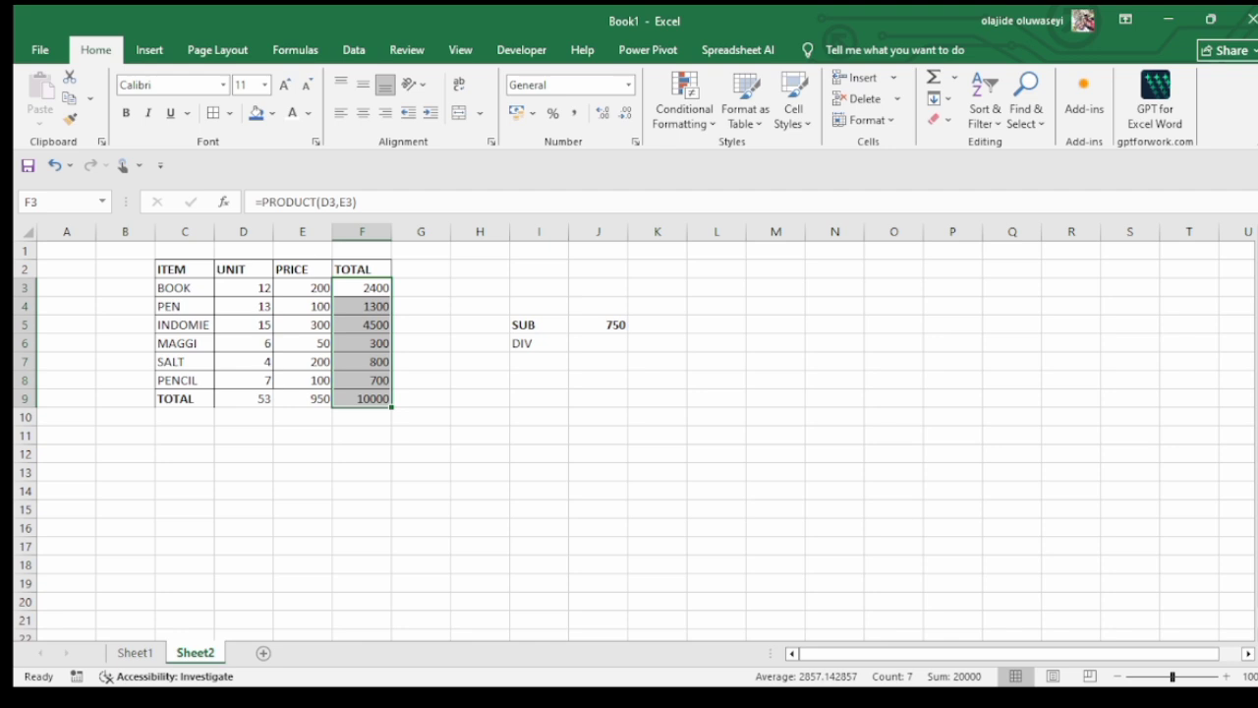
pyautogui.moveTo(303, 288); pyautogui.dragTo(362, 399)
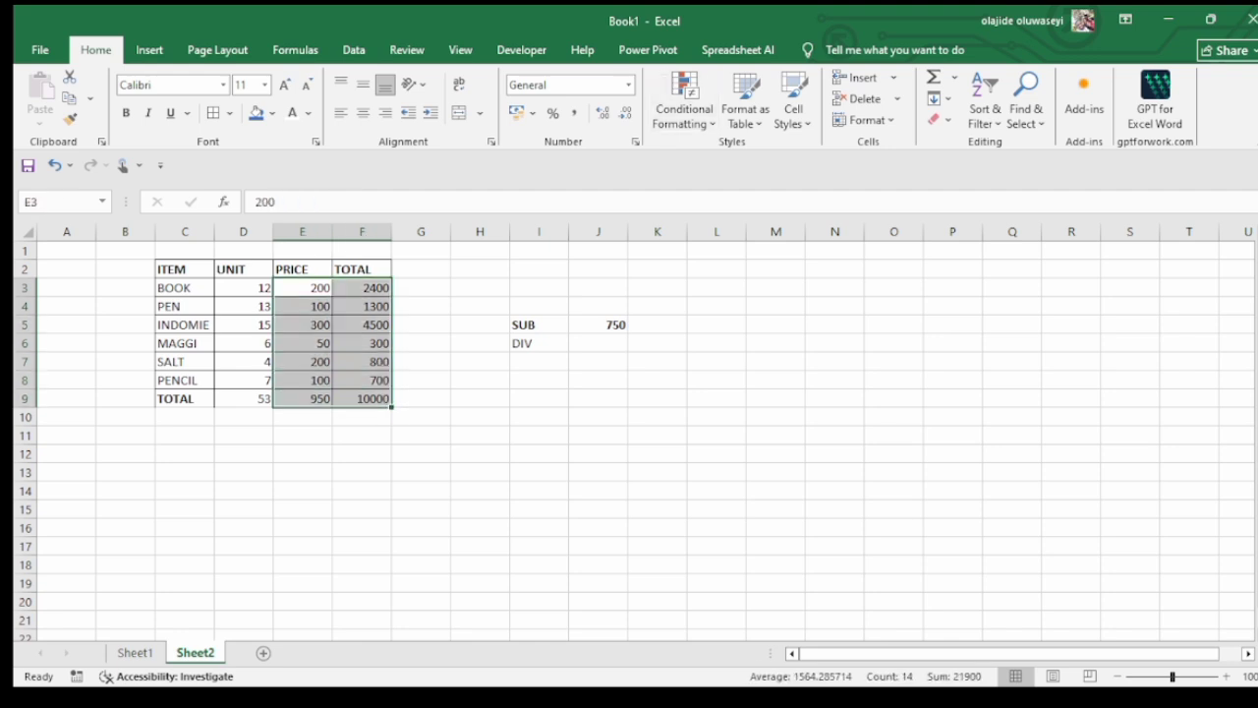
pyautogui.click(574, 112)
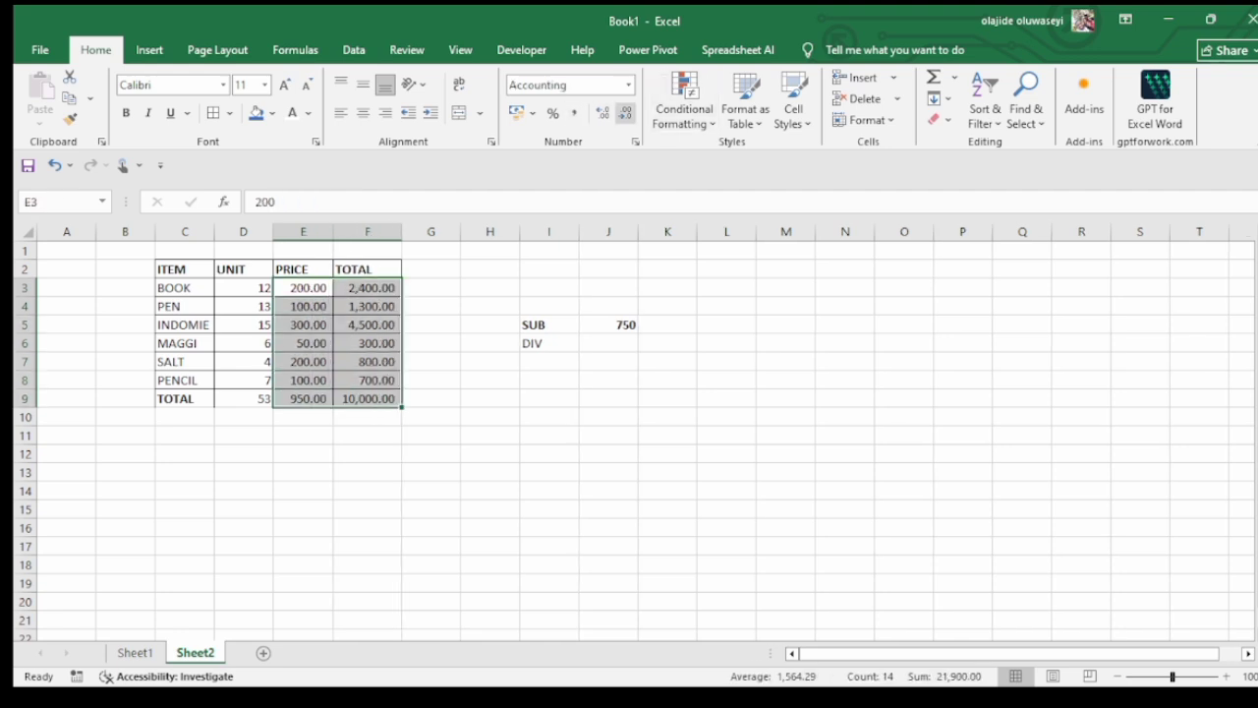
pyautogui.click(626, 112)
pyautogui.click(625, 112)
# Delete the PRICE total in cell E9 and correct the UNIT total in cell D9 to =SUM(D3:D8)
pyautogui.click(304, 399)
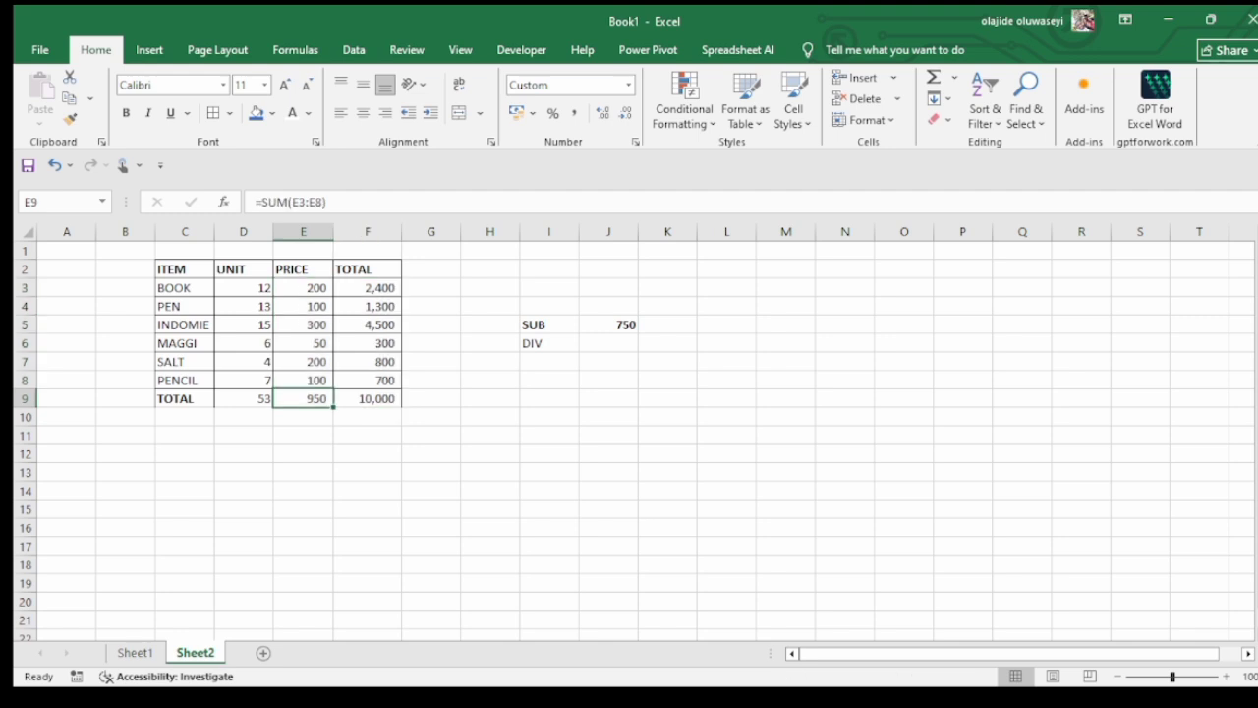
pyautogui.press('Delete')
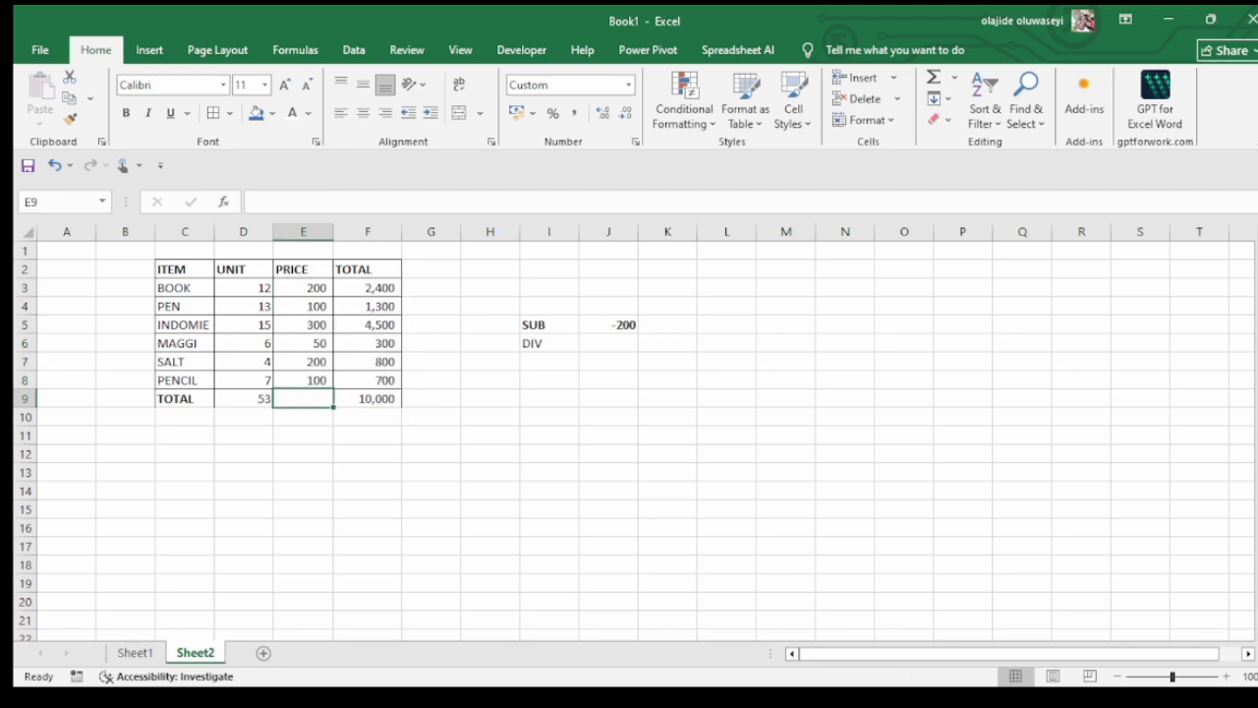
pyautogui.click(244, 399)
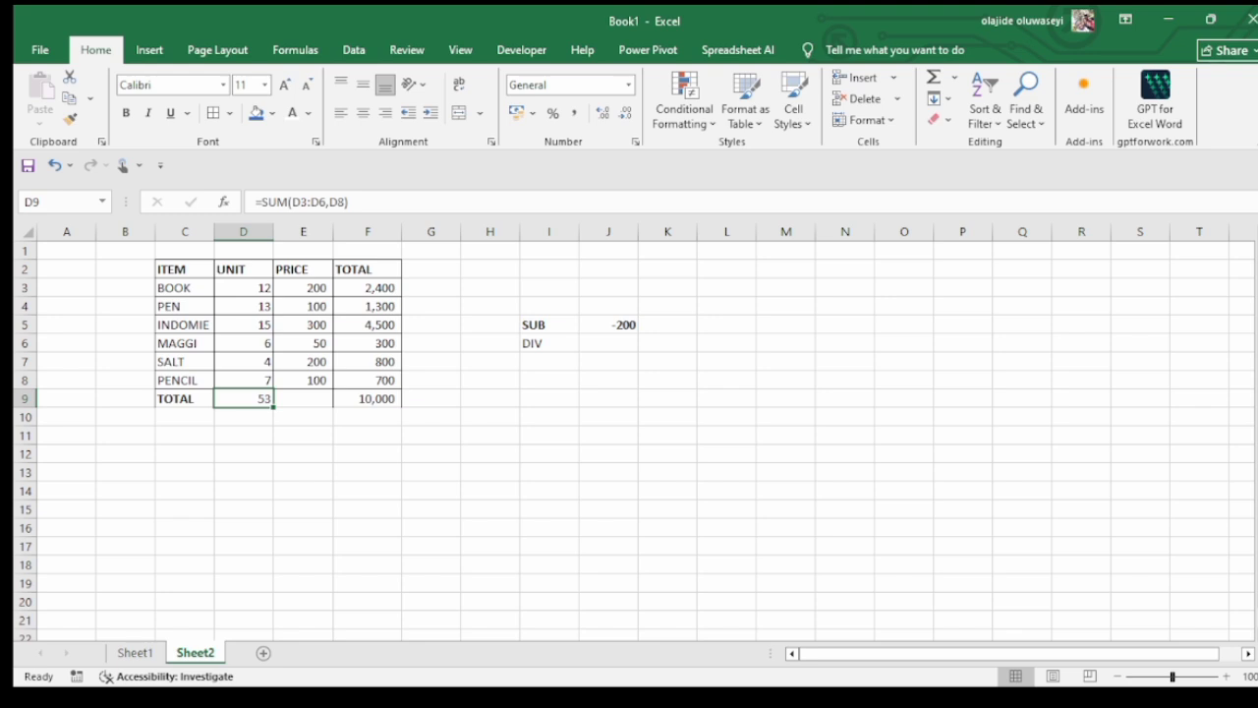
pyautogui.doubleClick(253, 399)
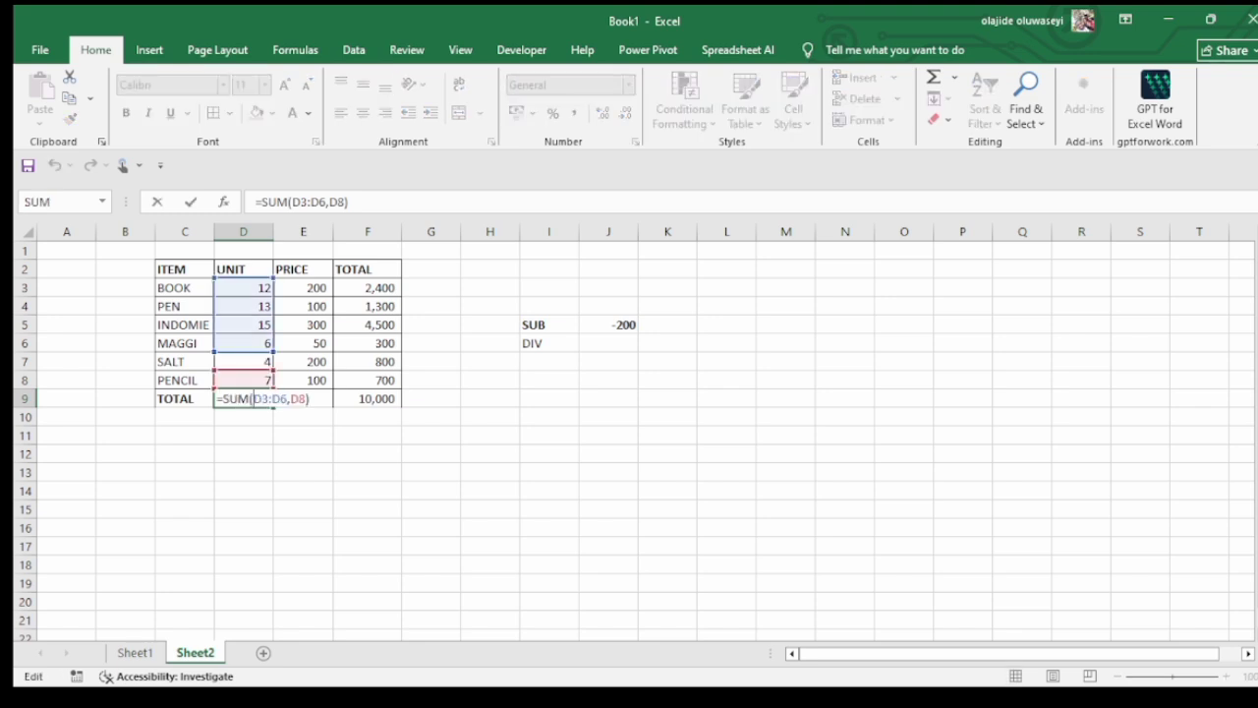
pyautogui.click(291, 399)
pyautogui.press('BackSpace')
pyautogui.press('BackSpace')
pyautogui.press('BackSpace')
pyautogui.press('BackSpace')
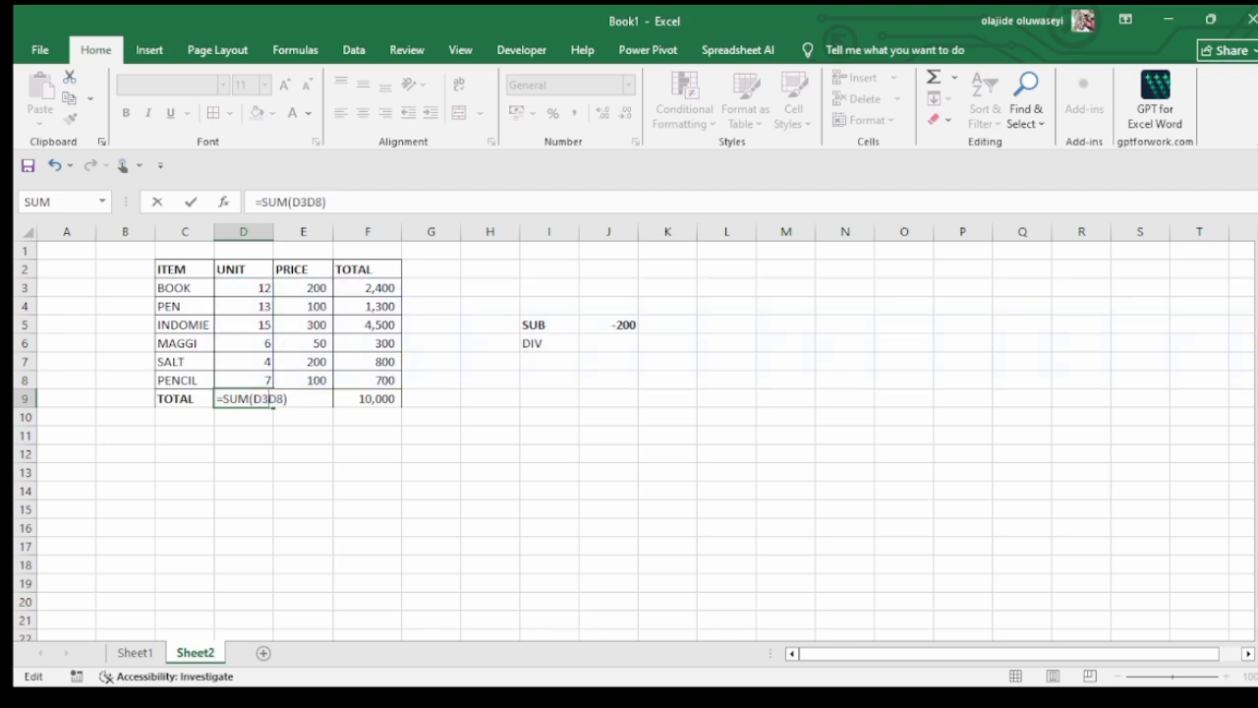
pyautogui.write(':')
pyautogui.press('Return')
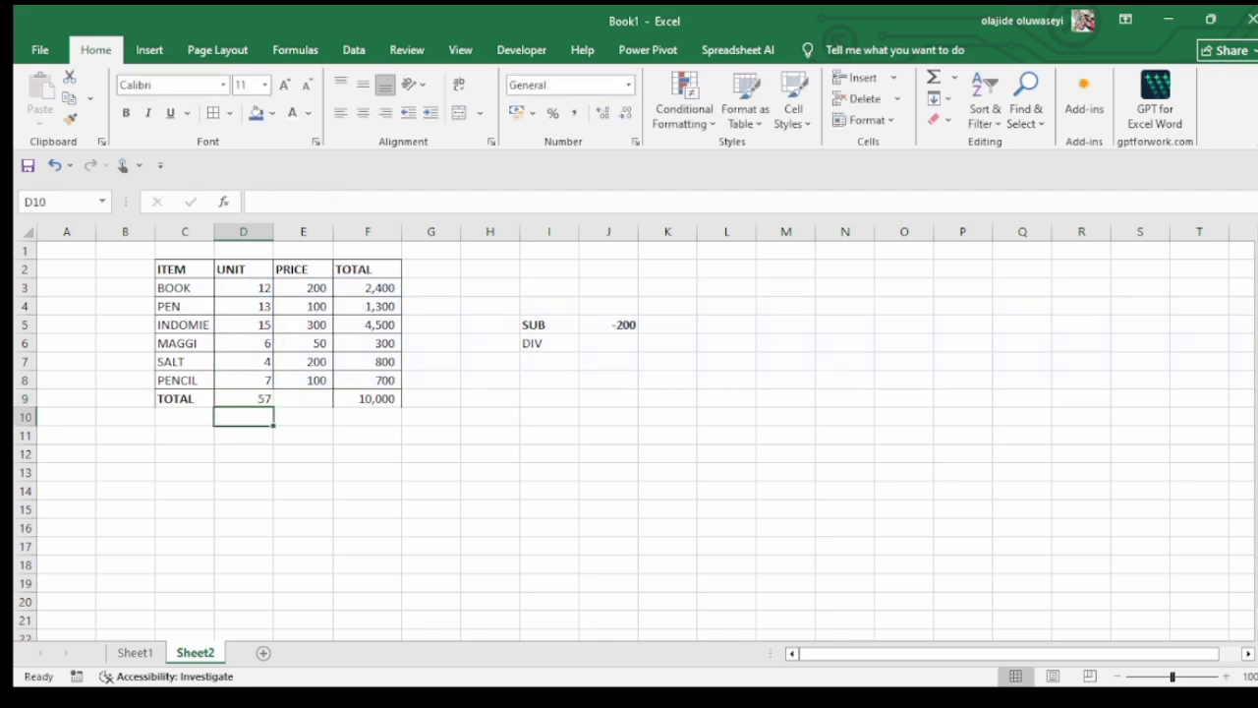
# Check the sum formula in cell F9 and make the whole TOTAL row, cells C9:F9, bold
pyautogui.doubleClick(379, 399)
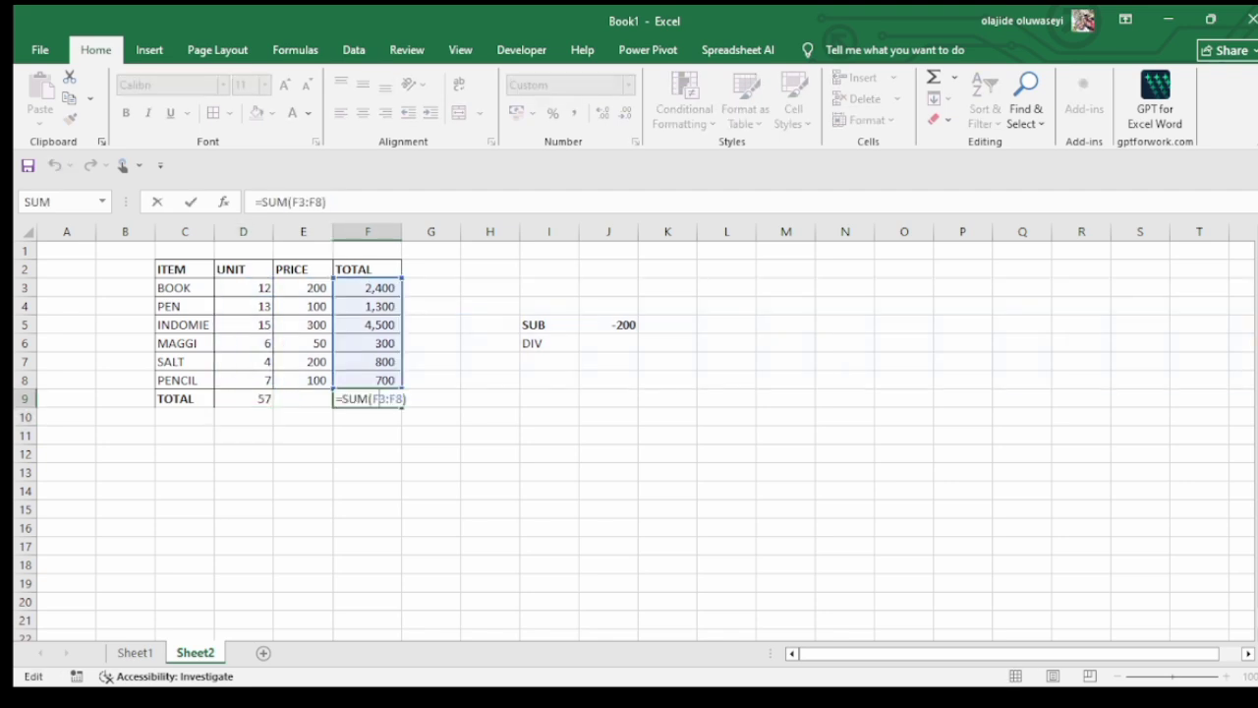
pyautogui.press('Return')
pyautogui.moveTo(185, 399); pyautogui.dragTo(381, 400)
pyautogui.hotkey('ctrl', 'b')
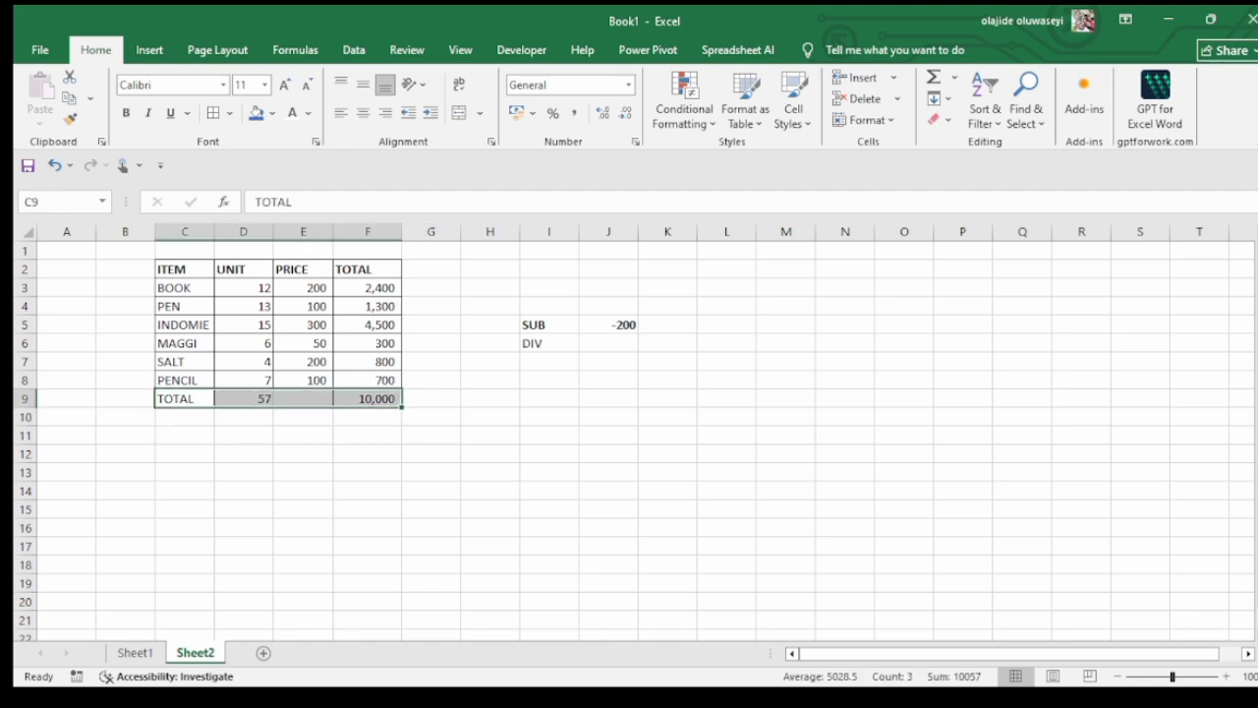
pyautogui.click(368, 343)
pyautogui.moveTo(185, 399); pyautogui.dragTo(375, 399)
pyautogui.hotkey('ctrl', 'b')
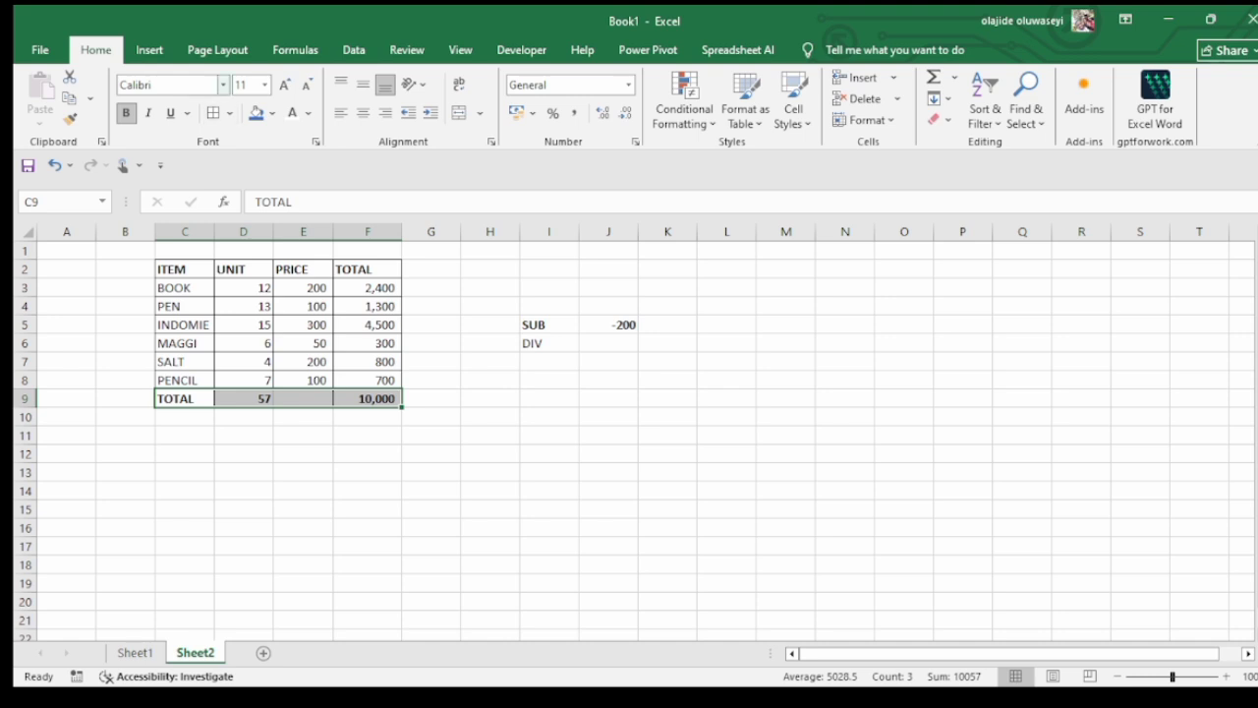
# Clear the existing subtraction formula from cell J5 beside the SUB label
pyautogui.click(550, 380)
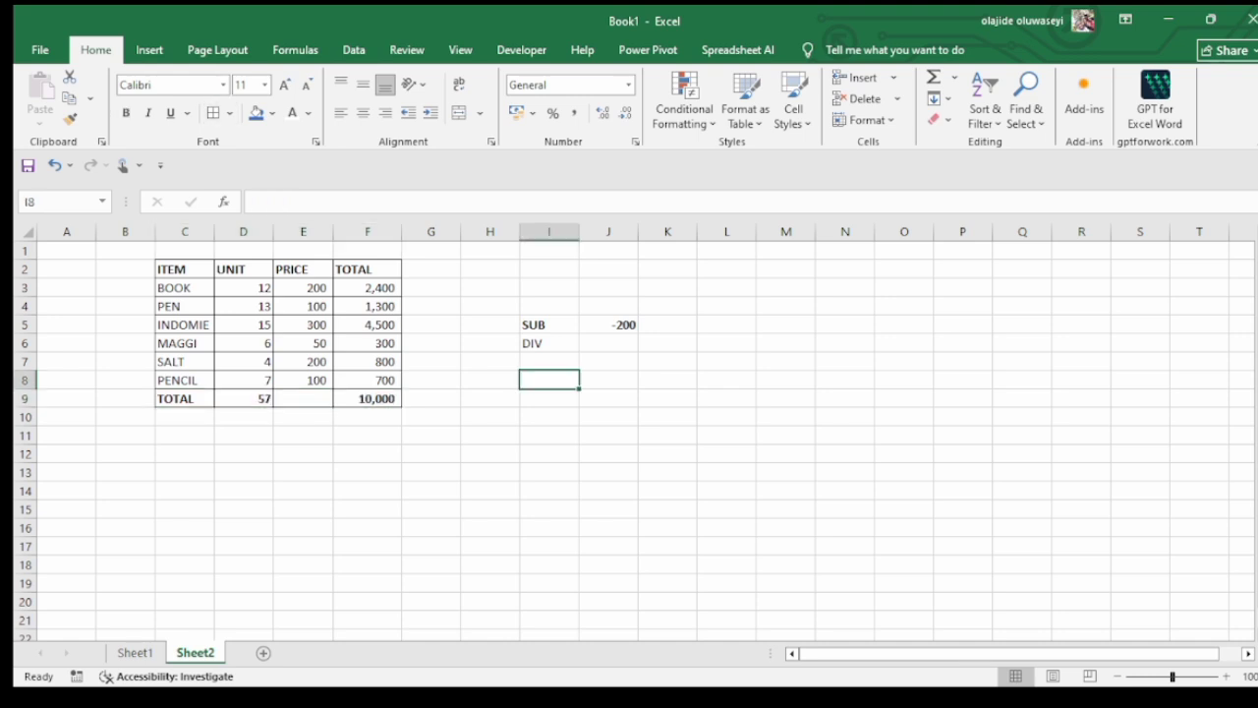
pyautogui.click(549, 343)
pyautogui.click(608, 343)
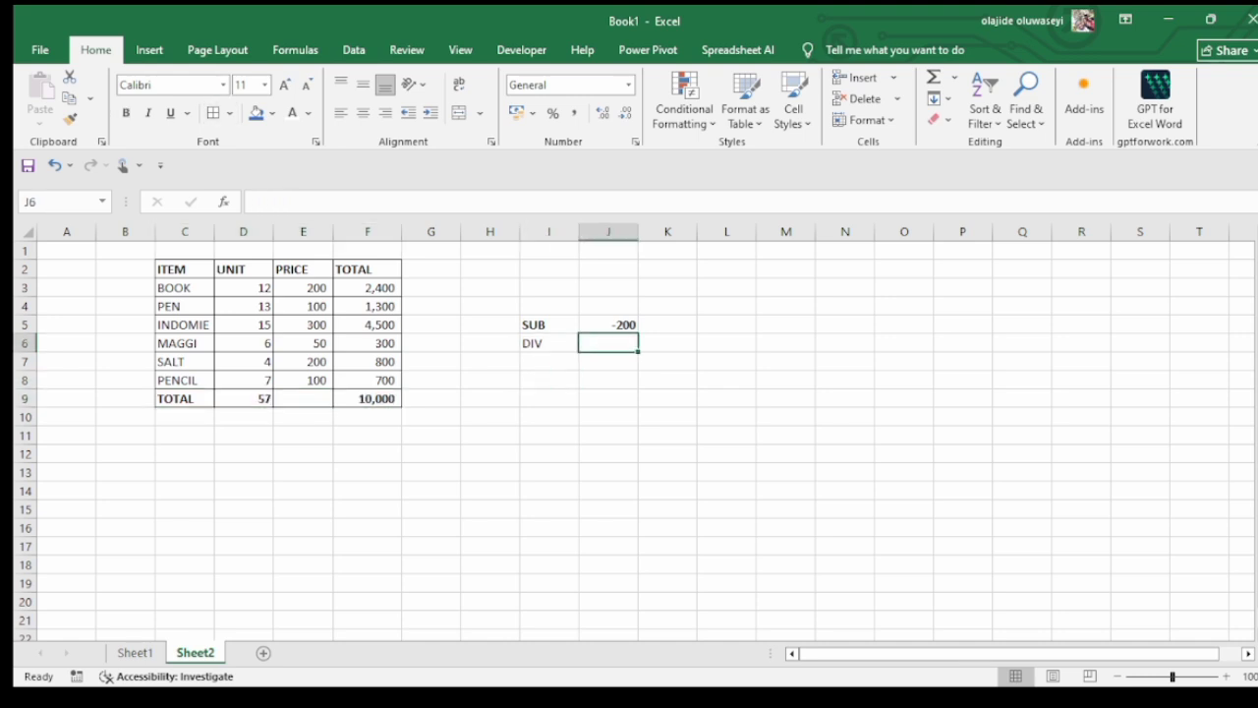
pyautogui.click(609, 324)
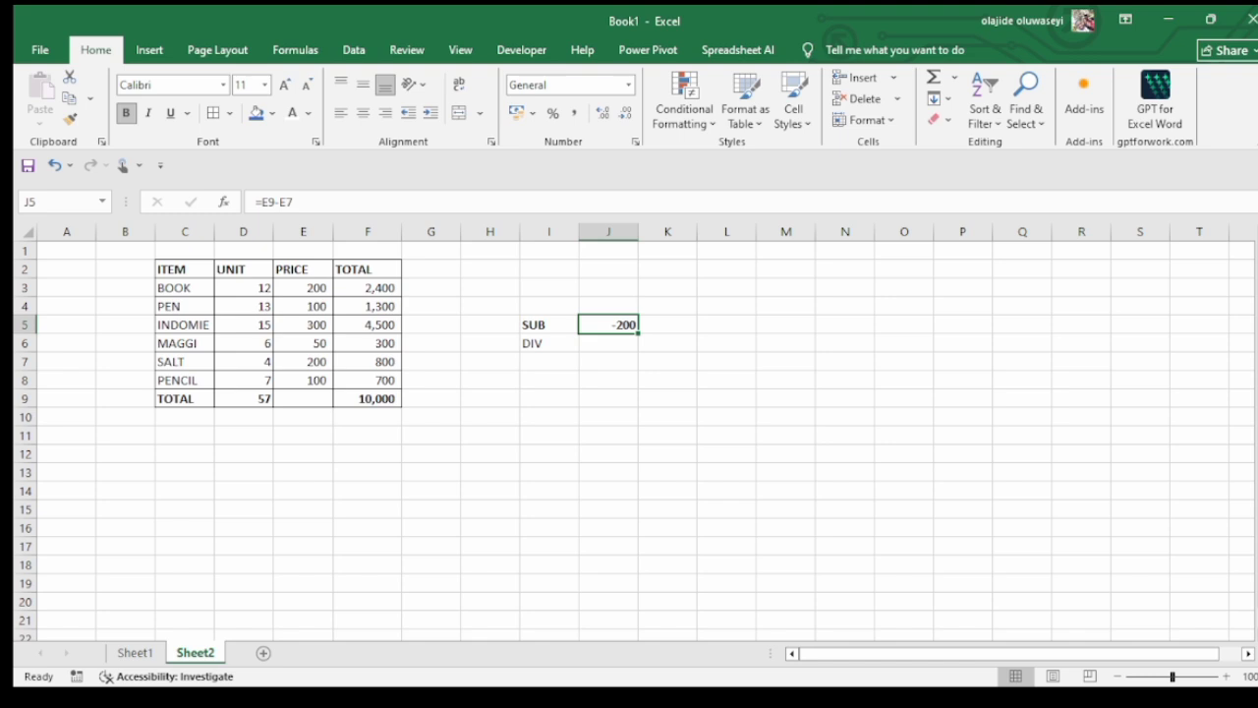
pyautogui.press('F2')
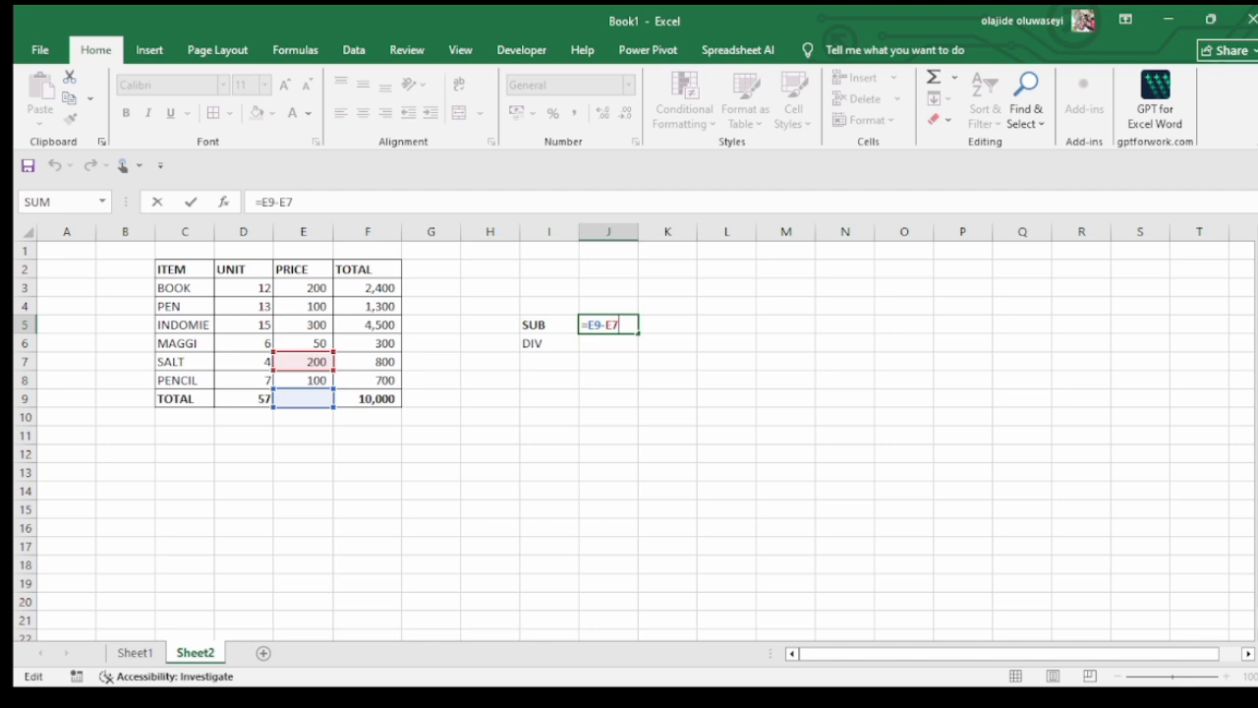
pyautogui.press('BackSpace')
pyautogui.press('BackSpace')
pyautogui.press('BackSpace')
pyautogui.press('BackSpace')
pyautogui.press('BackSpace')
pyautogui.press('BackSpace')
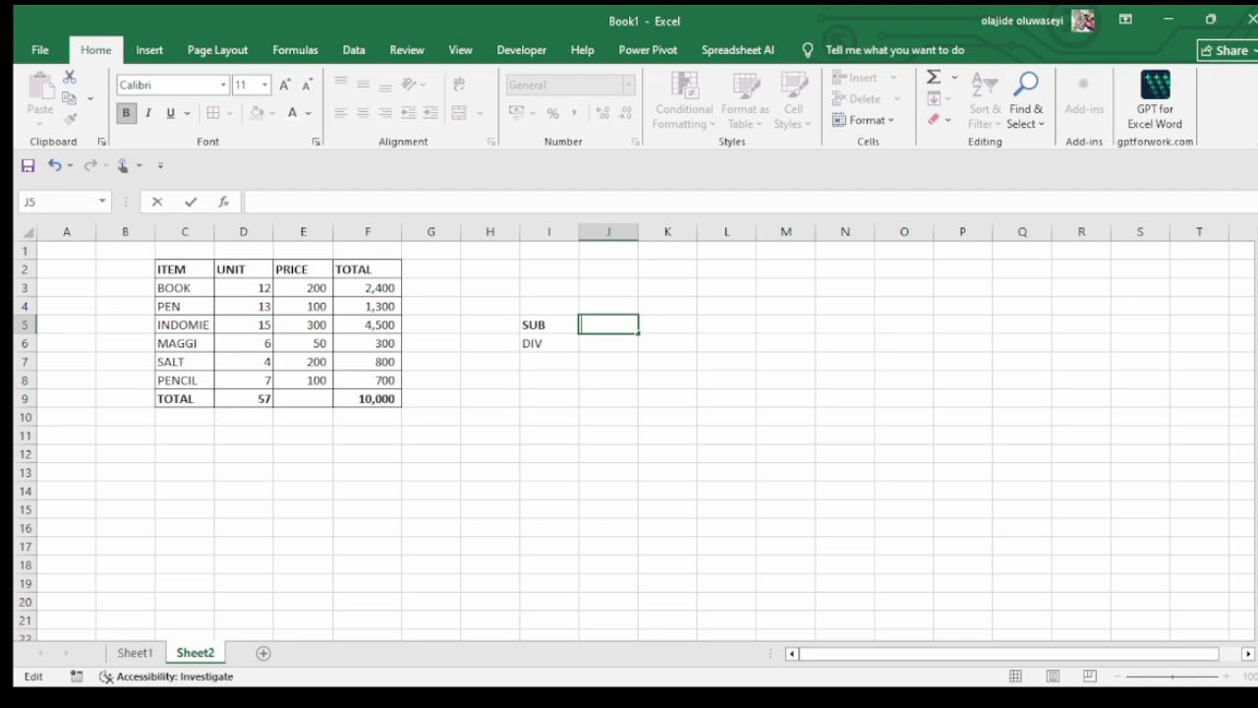
pyautogui.click(785, 417)
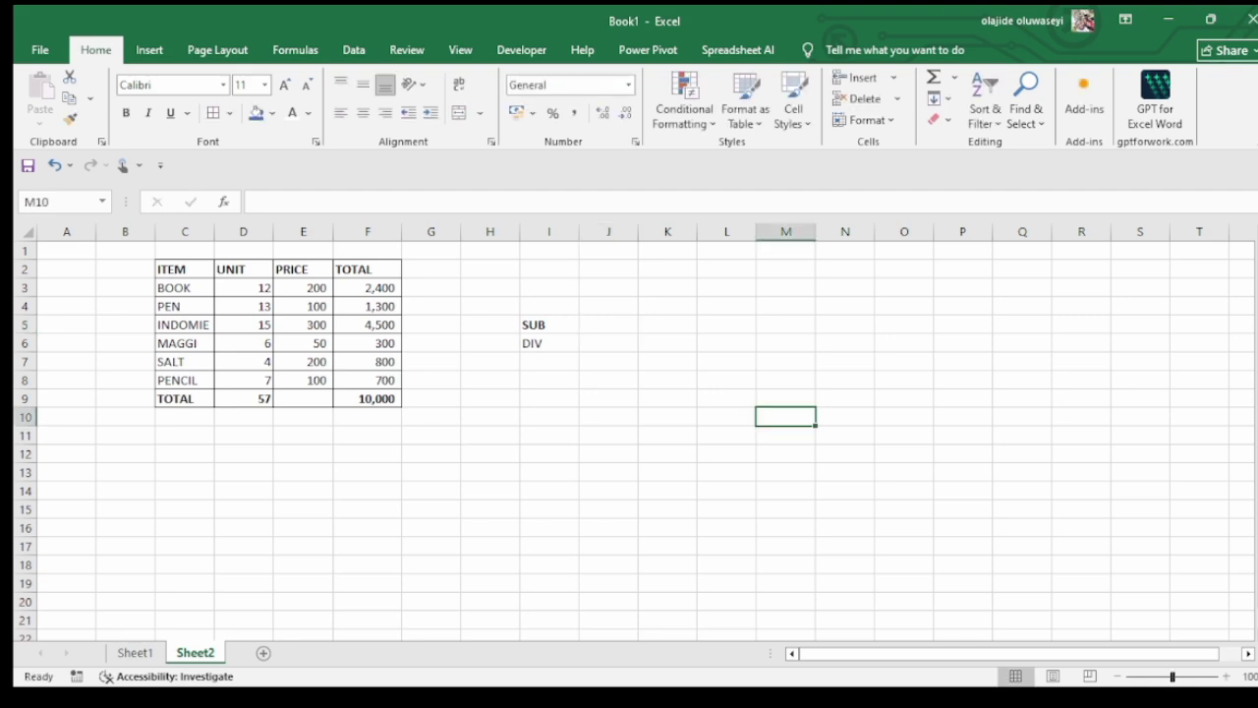
# Subtract the BOOK total from the overall total in cell J5 with the formula =F9-F3
pyautogui.click(368, 399)
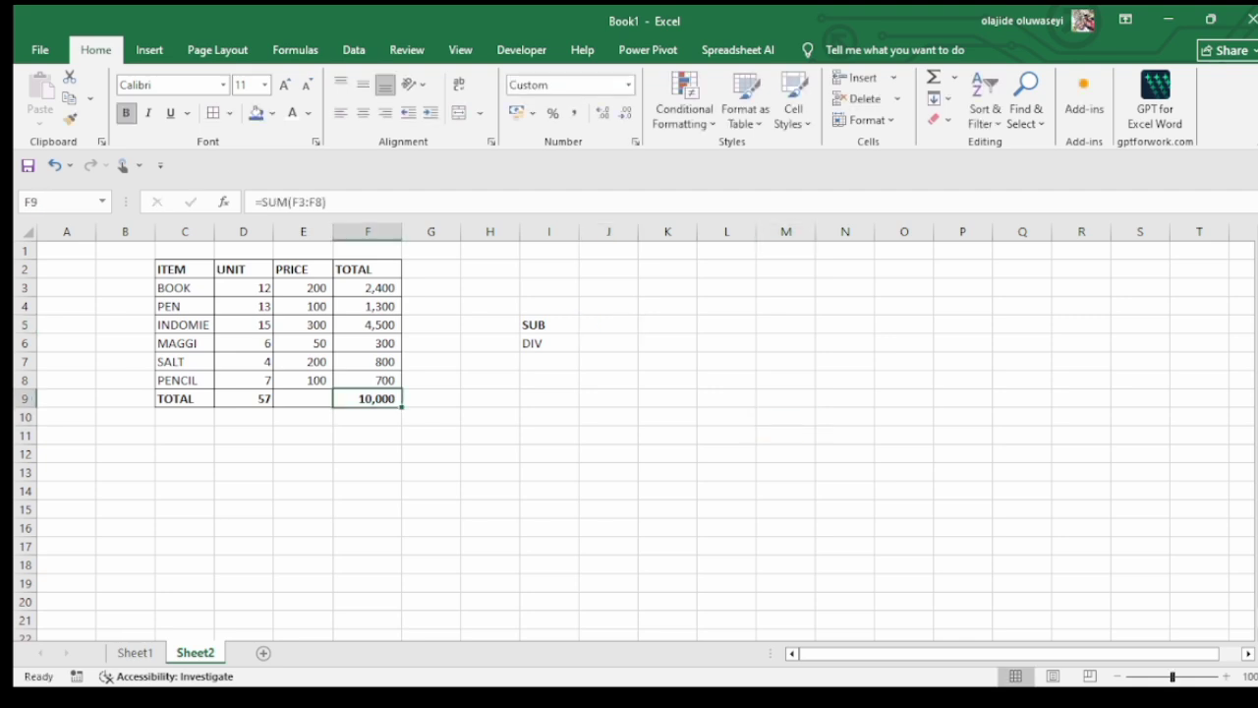
pyautogui.click(609, 325)
pyautogui.write('=')
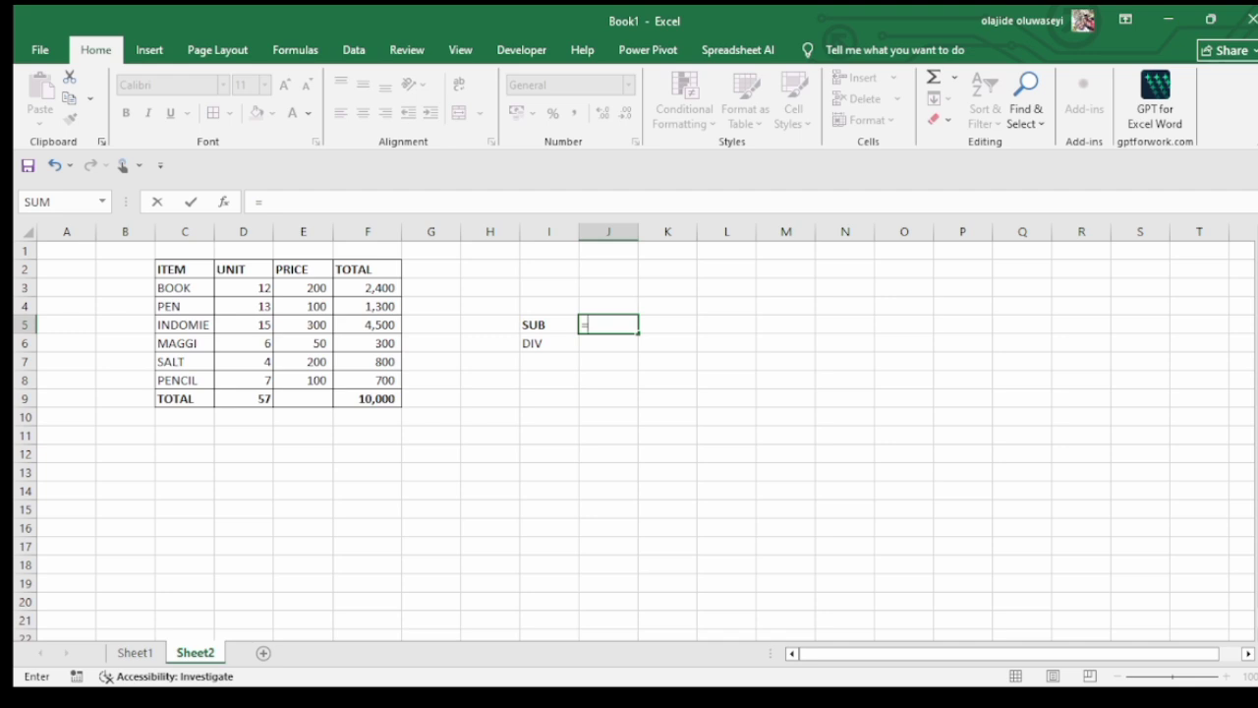
pyautogui.click(367, 399)
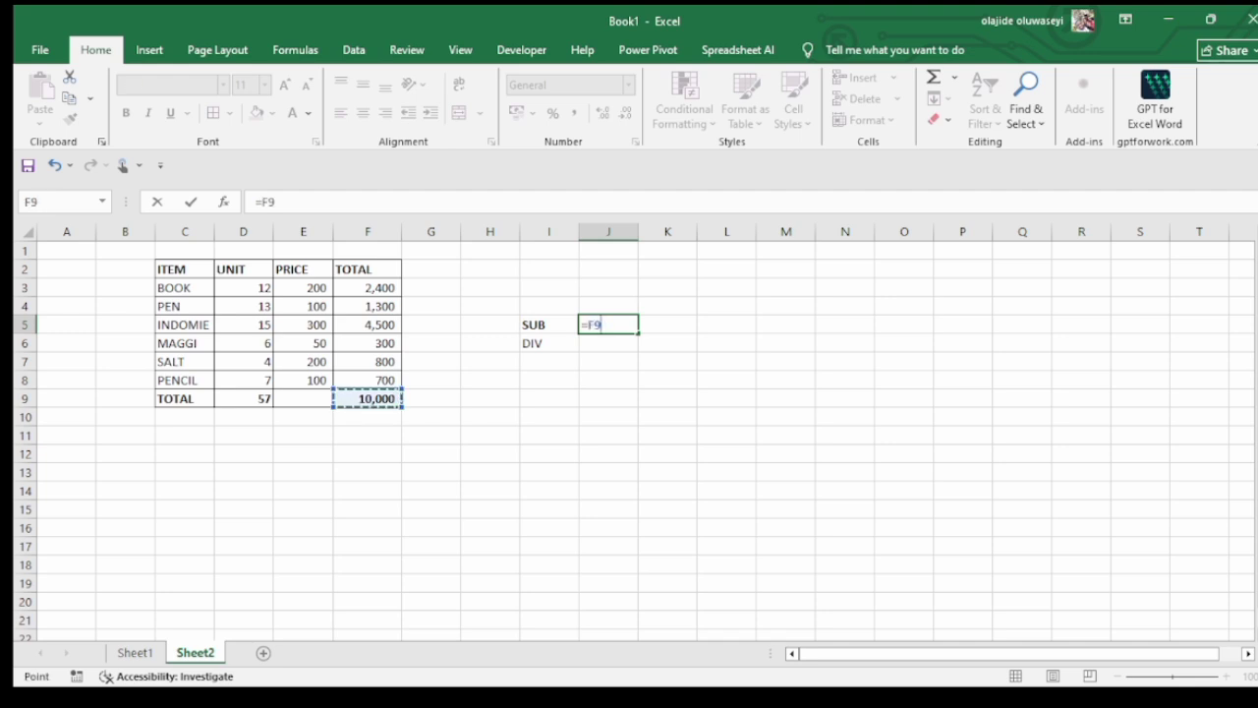
pyautogui.write('-')
pyautogui.click(368, 288)
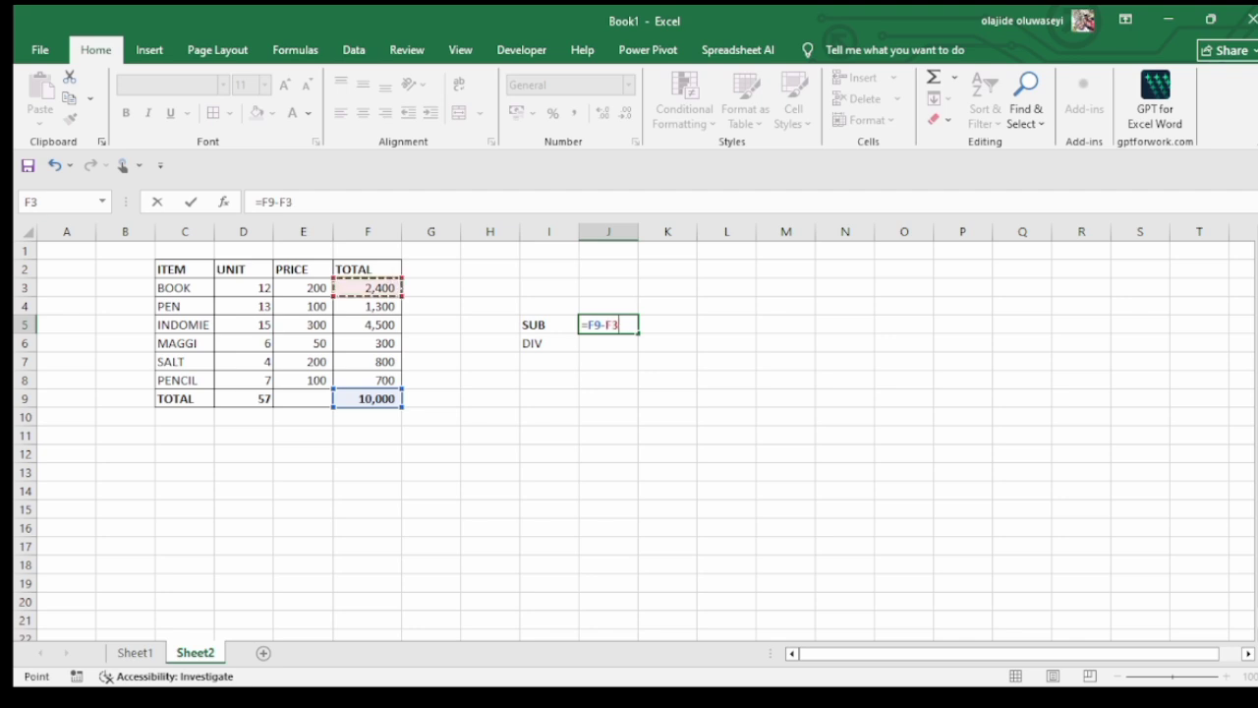
pyautogui.press('Return')
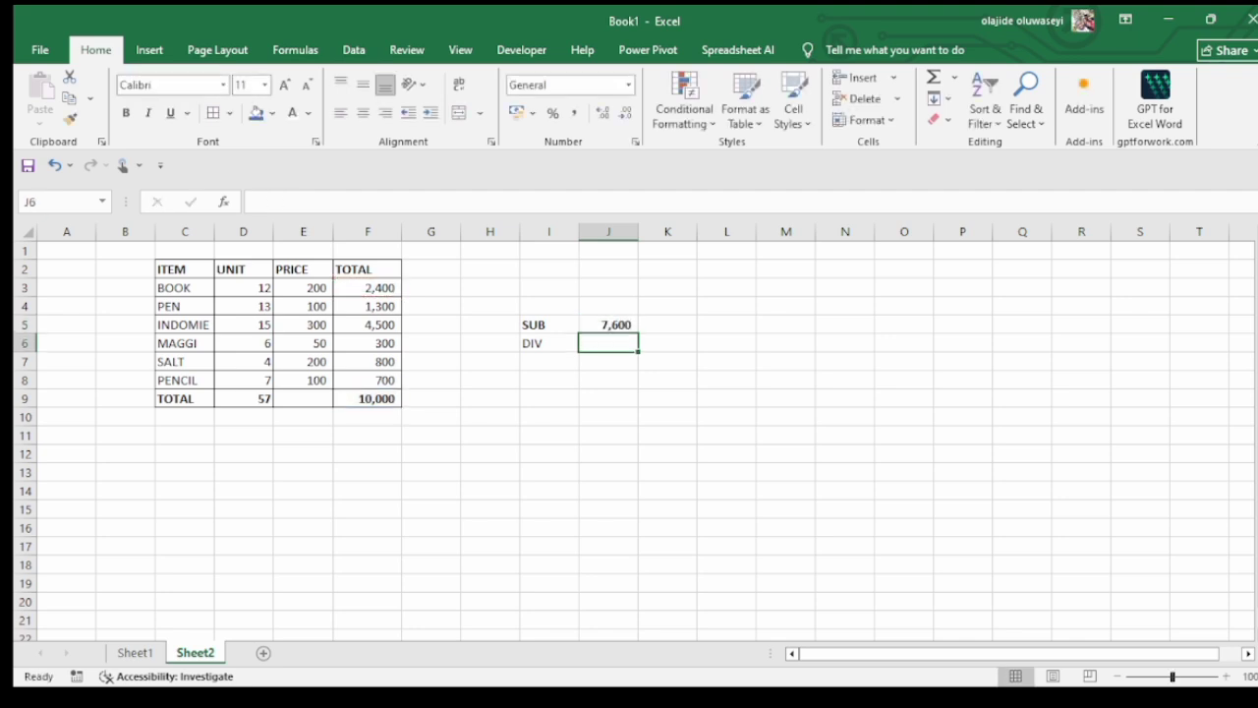
pyautogui.click(608, 324)
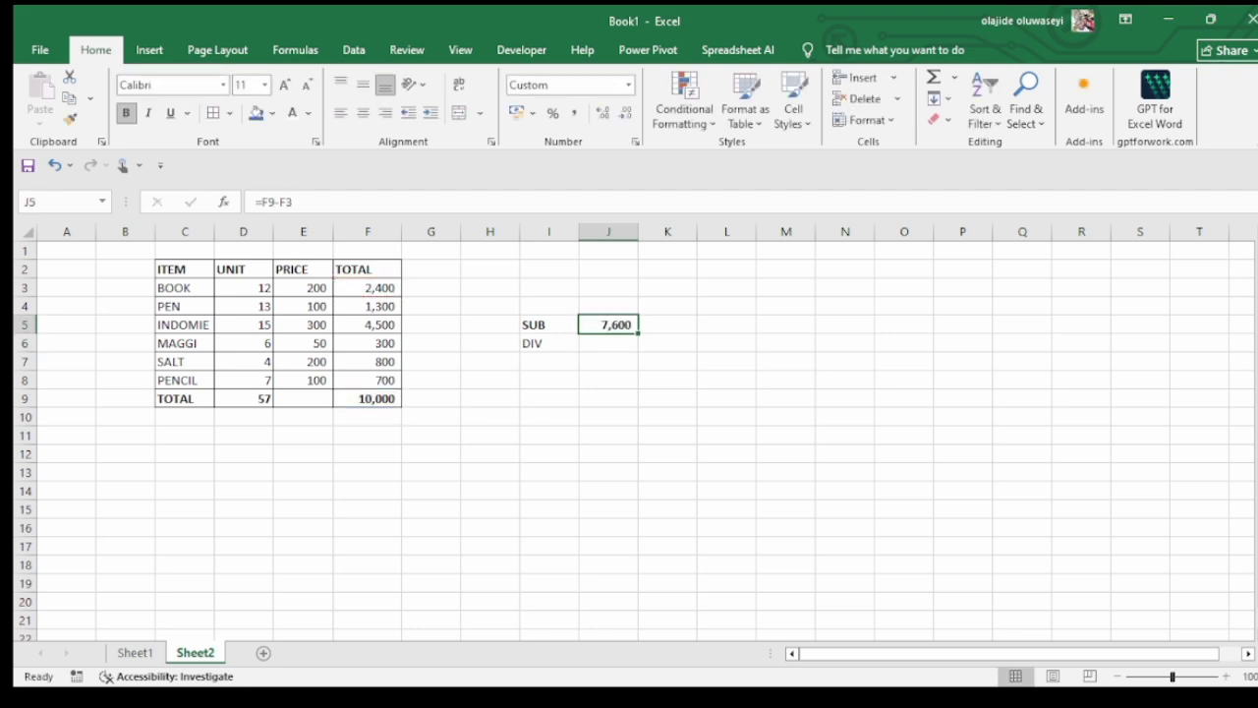
pyautogui.click(609, 306)
pyautogui.click(549, 324)
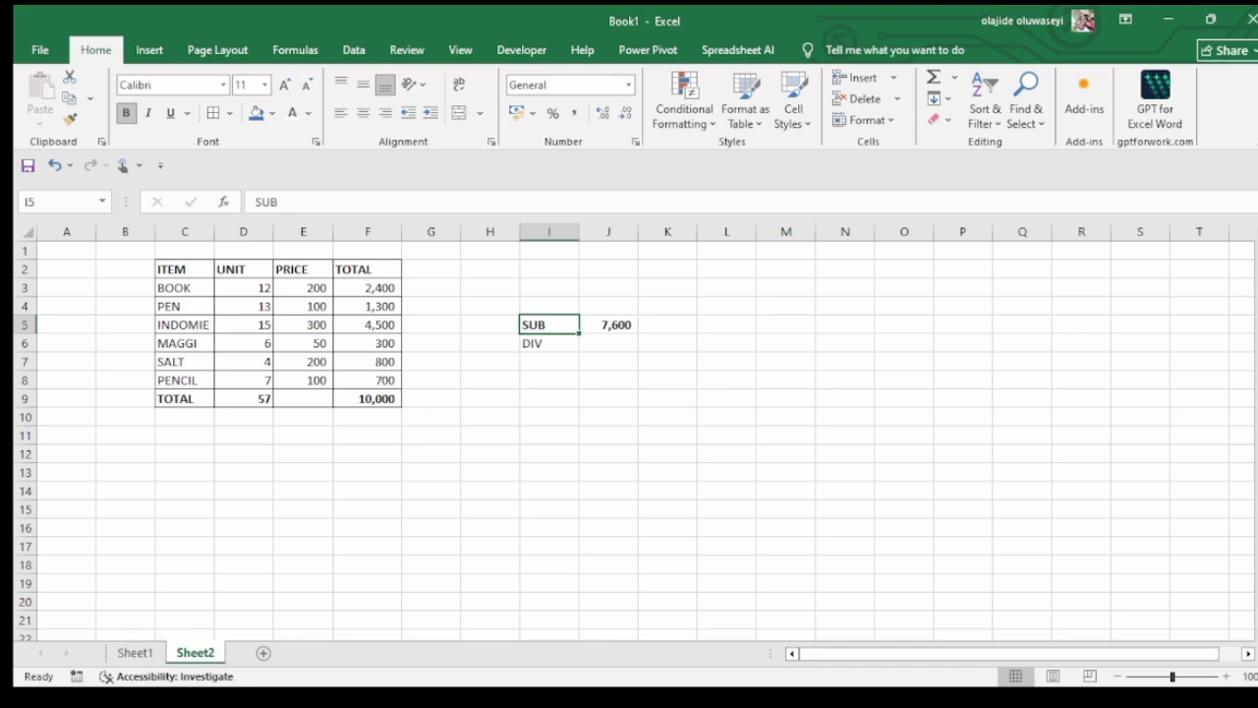
# Divide the BOOK total by its price in cell J6 beside DIV with the formula =F3/E3
pyautogui.click(608, 343)
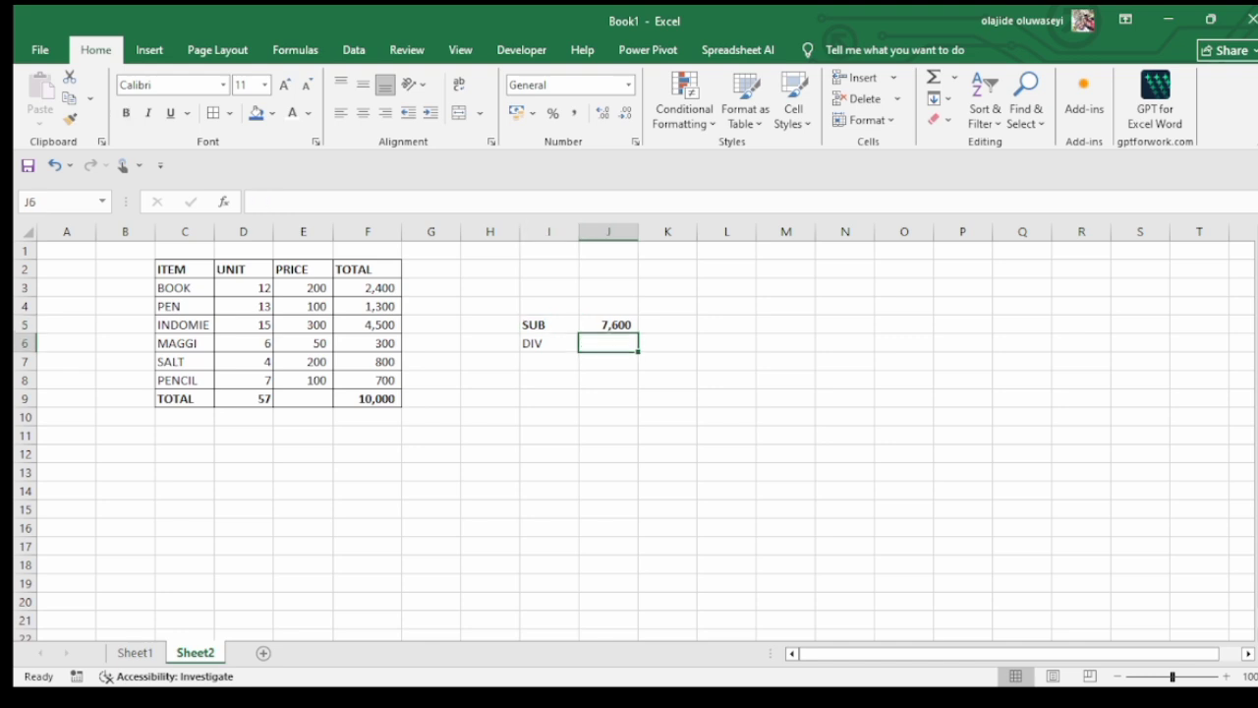
pyautogui.write('=')
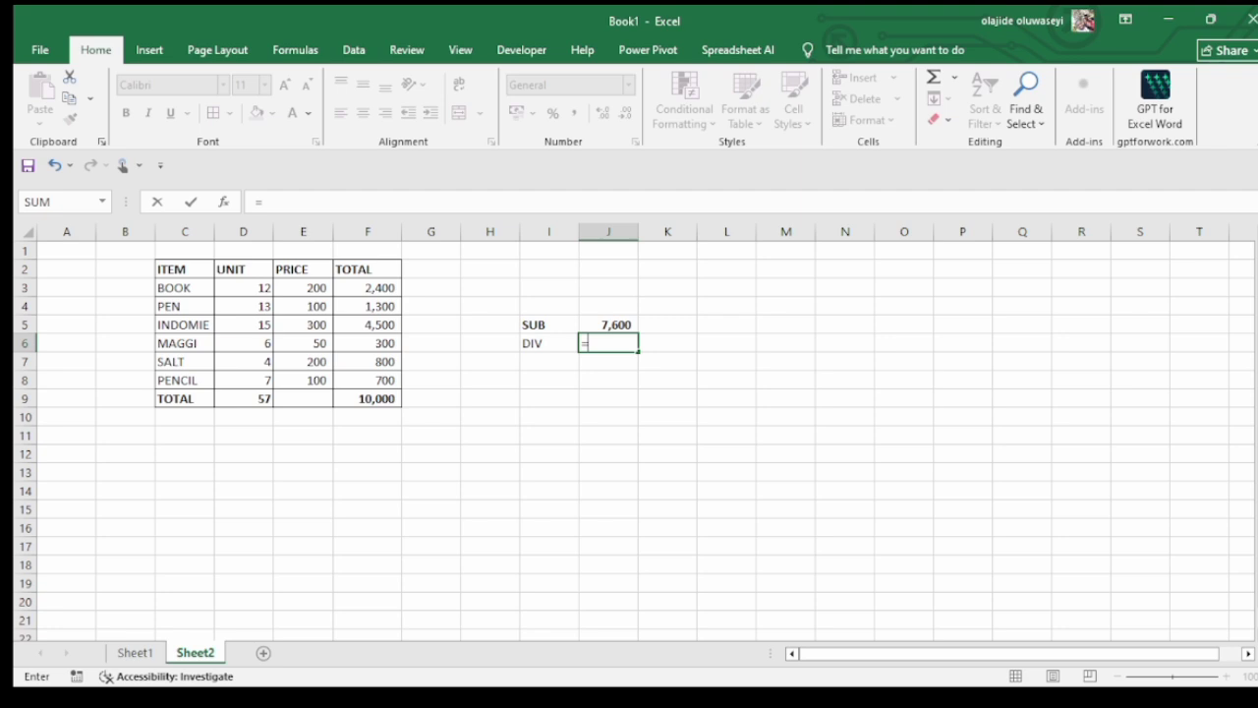
pyautogui.click(367, 288)
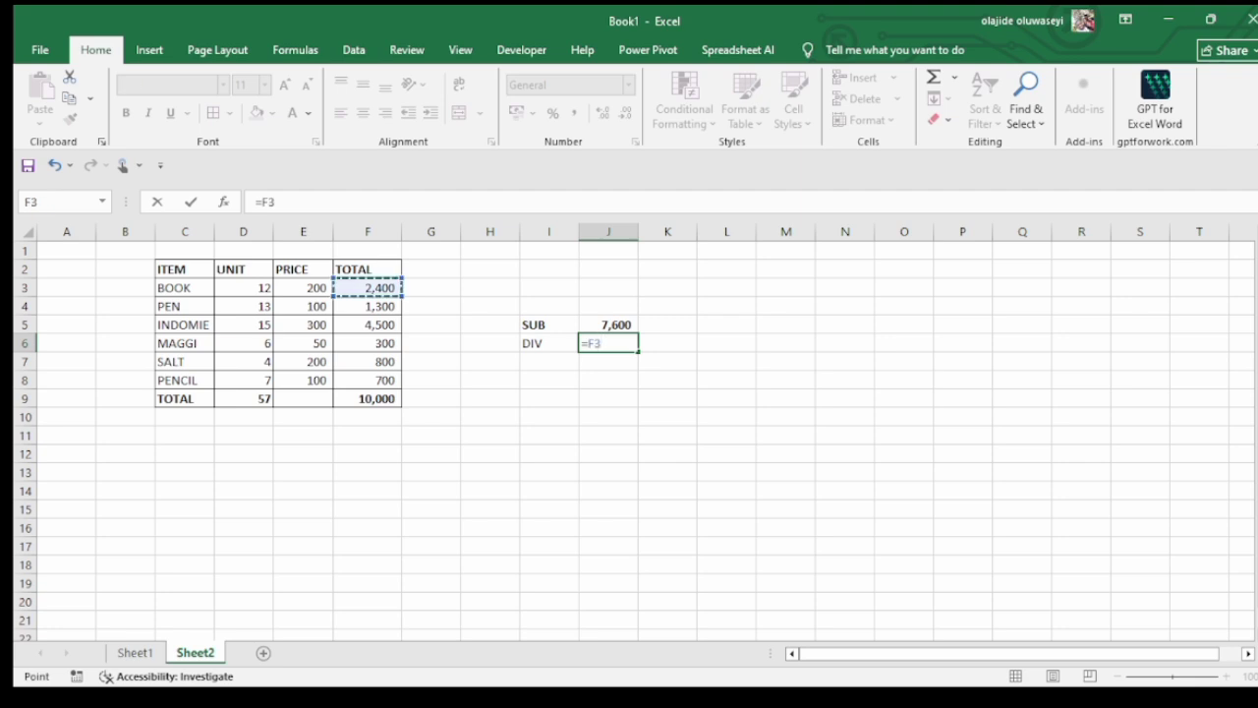
pyautogui.write('/')
pyautogui.click(275, 288)
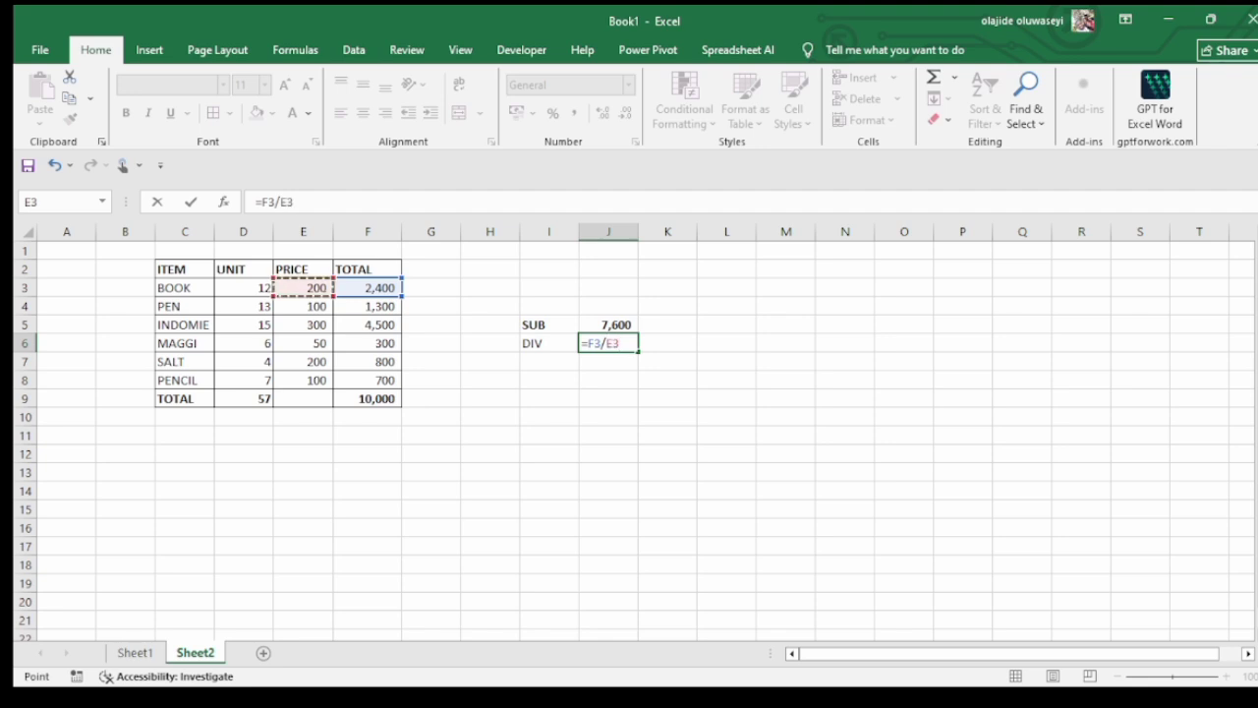
pyautogui.press('Return')
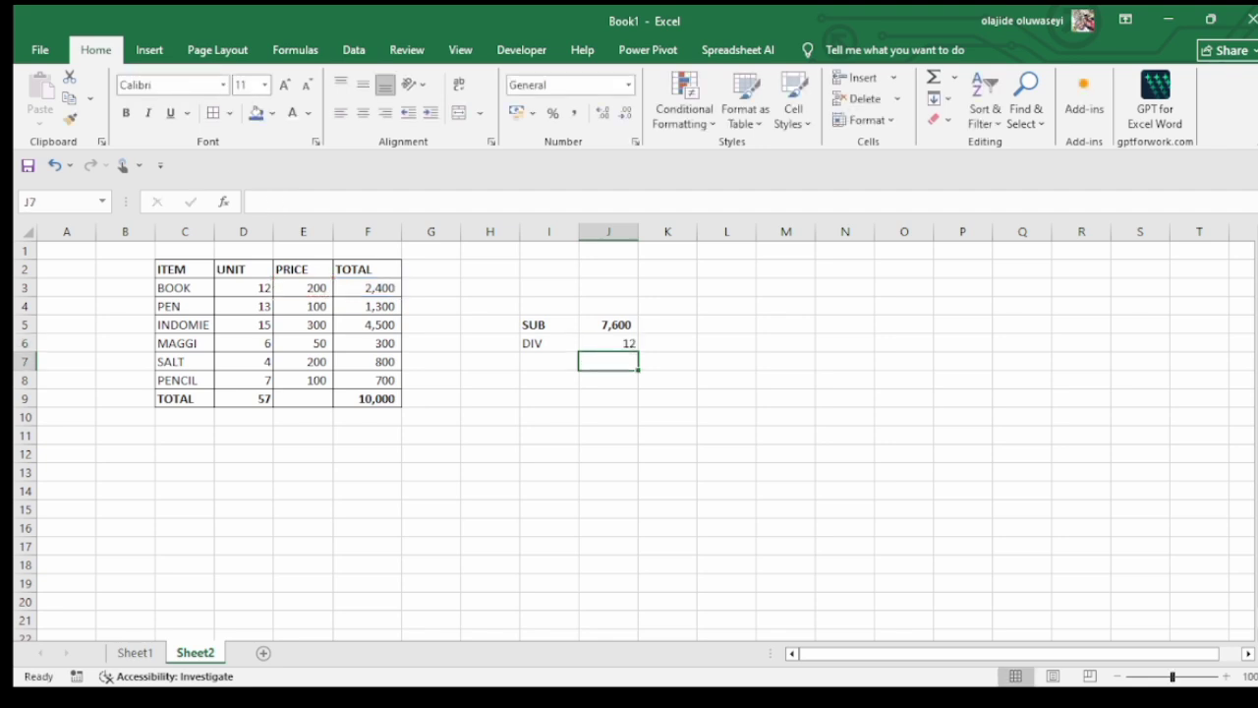
# Apply all borders to the SUB and DIV block, cells I5:J6
pyautogui.click(609, 343)
pyautogui.moveTo(548, 324); pyautogui.dragTo(609, 344)
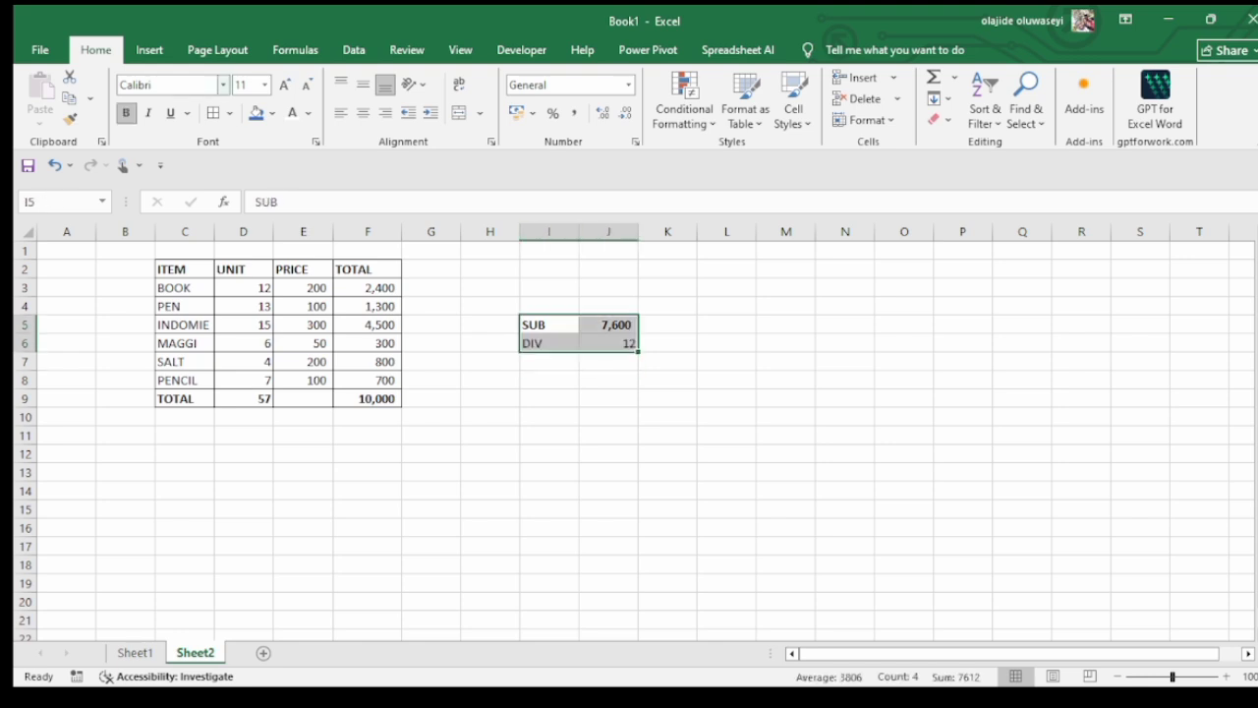
pyautogui.click(667, 325)
pyautogui.click(549, 325)
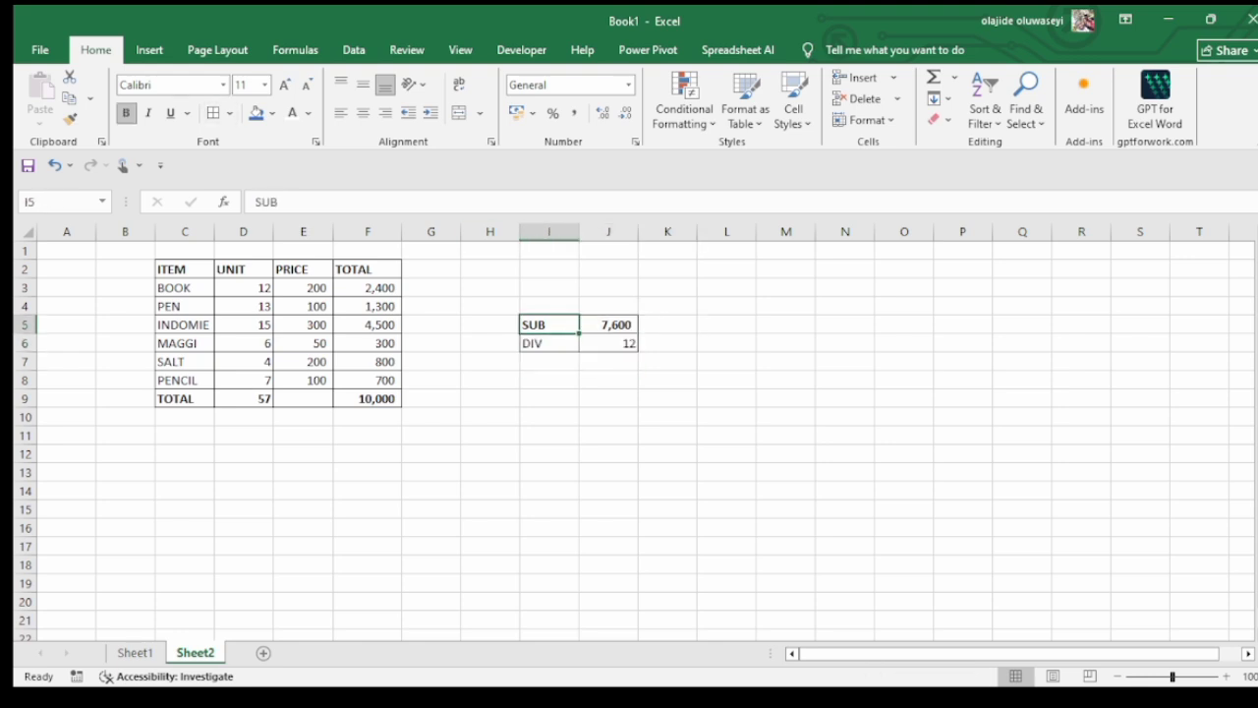
# Review the SUB and DIV labels in cells I5:I6 and the formulas in cells D9, F9 and F6
pyautogui.moveTo(548, 324)
pyautogui.mouseDown()
pyautogui.moveTo(609, 343)
pyautogui.moveTo(550, 343)
pyautogui.mouseUp()
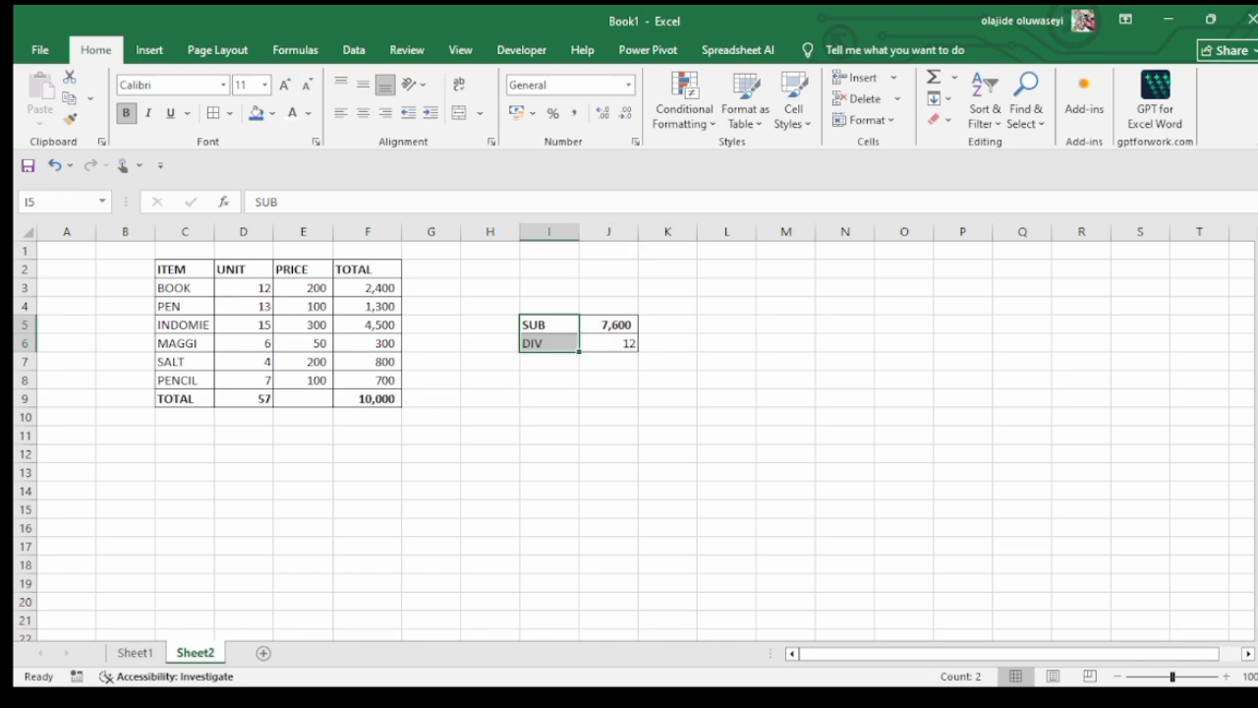
pyautogui.doubleClick(552, 324)
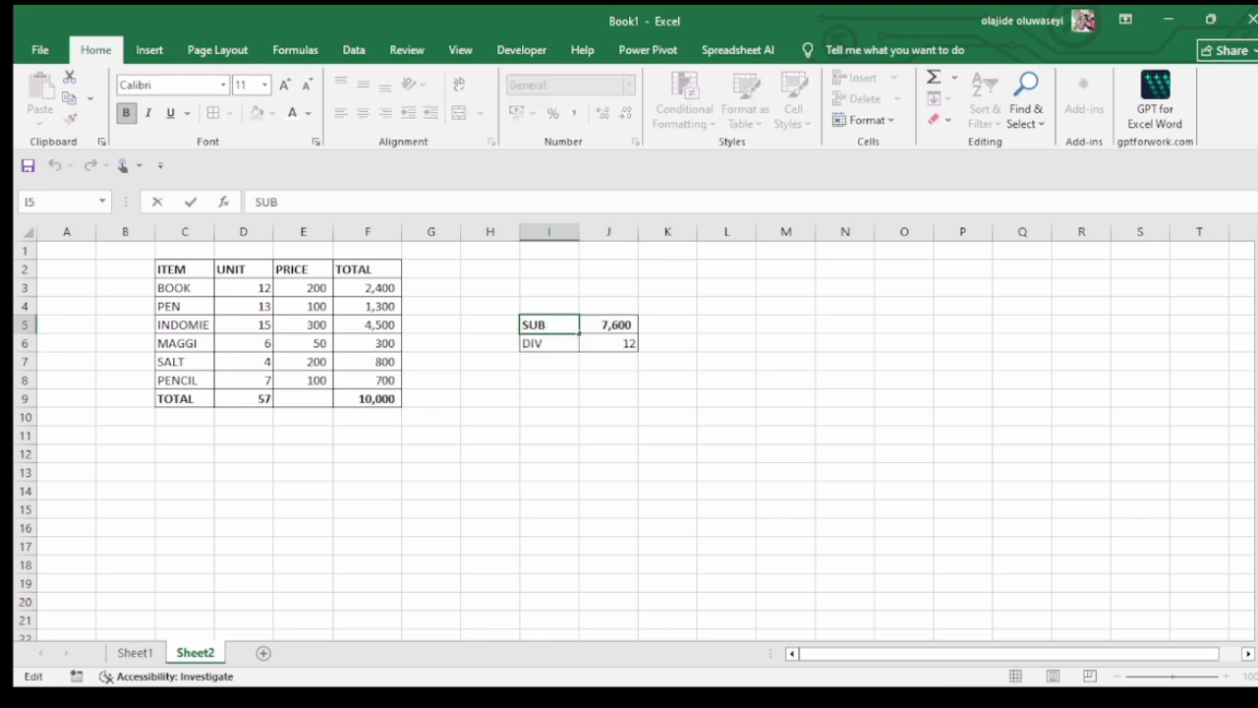
pyautogui.press('Return')
pyautogui.press('F2')
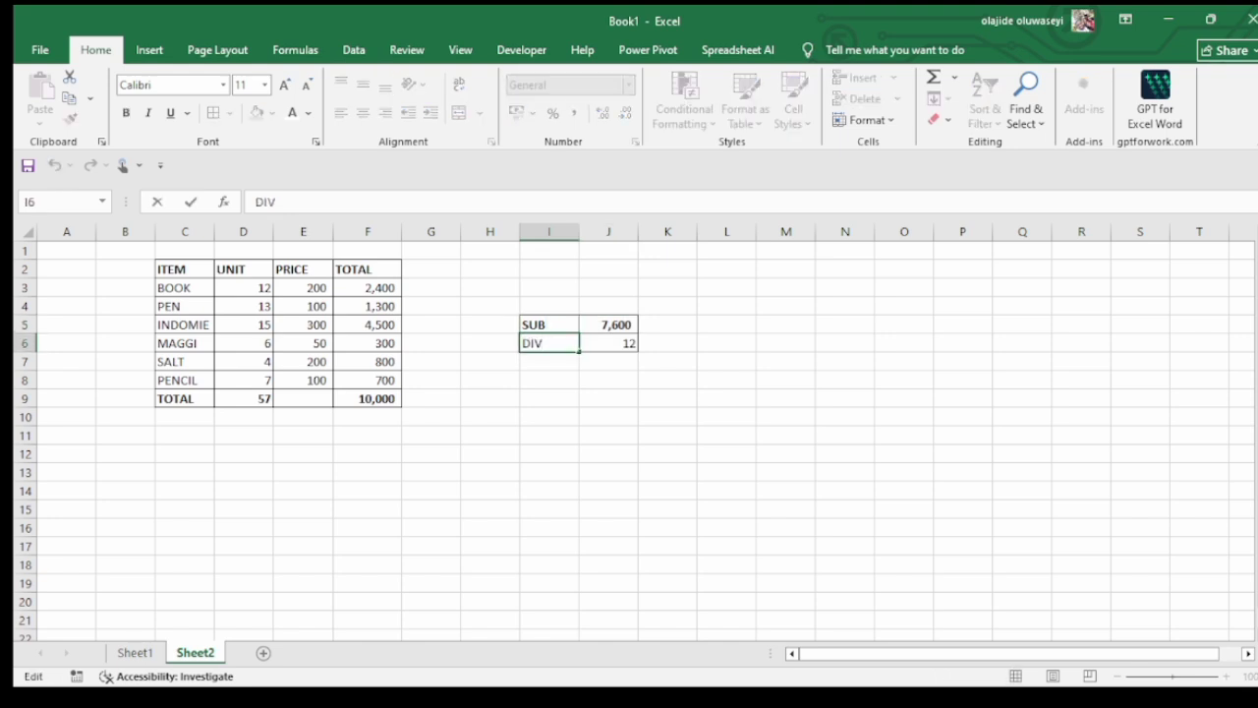
pyautogui.press('Return')
pyautogui.doubleClick(238, 399)
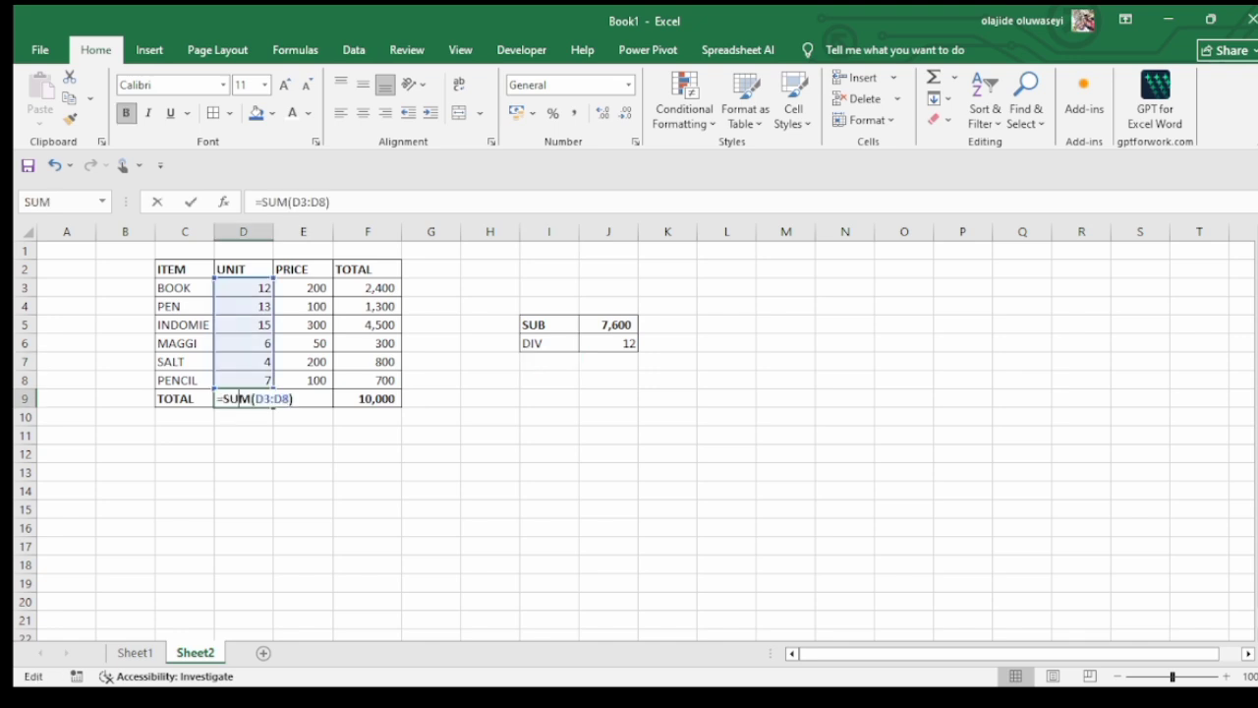
pyautogui.press('Return')
pyautogui.doubleClick(371, 399)
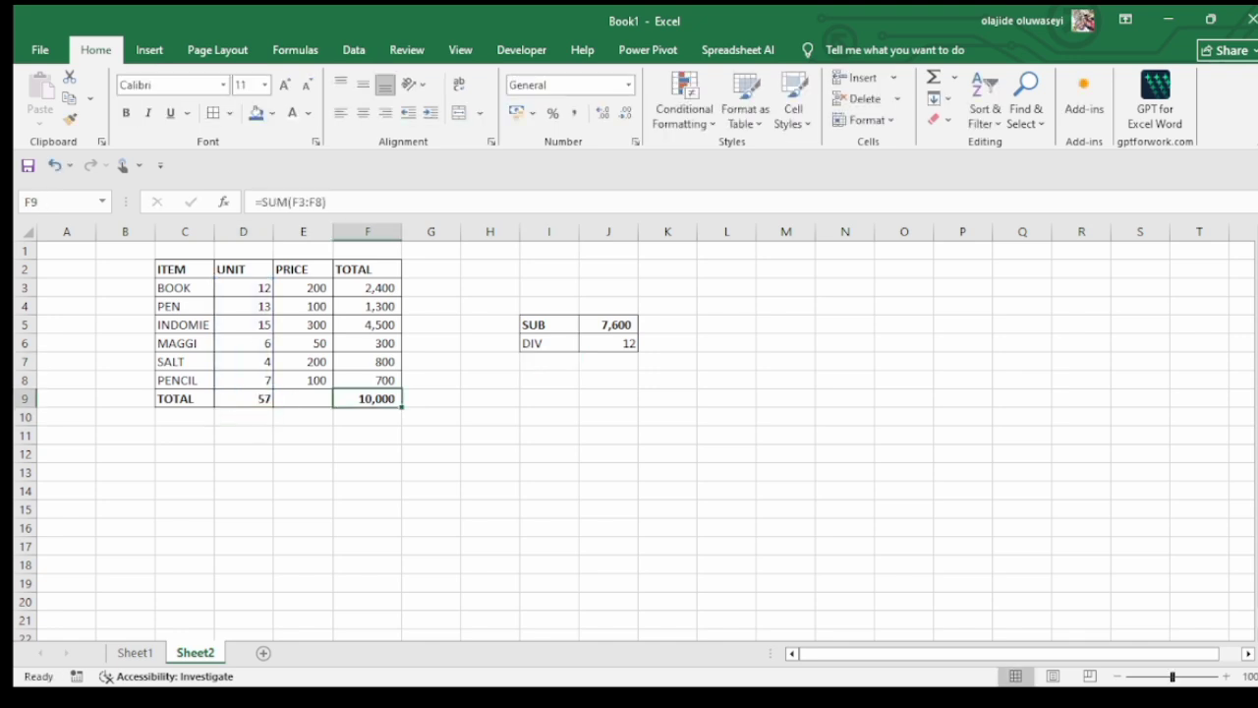
pyautogui.press('Return')
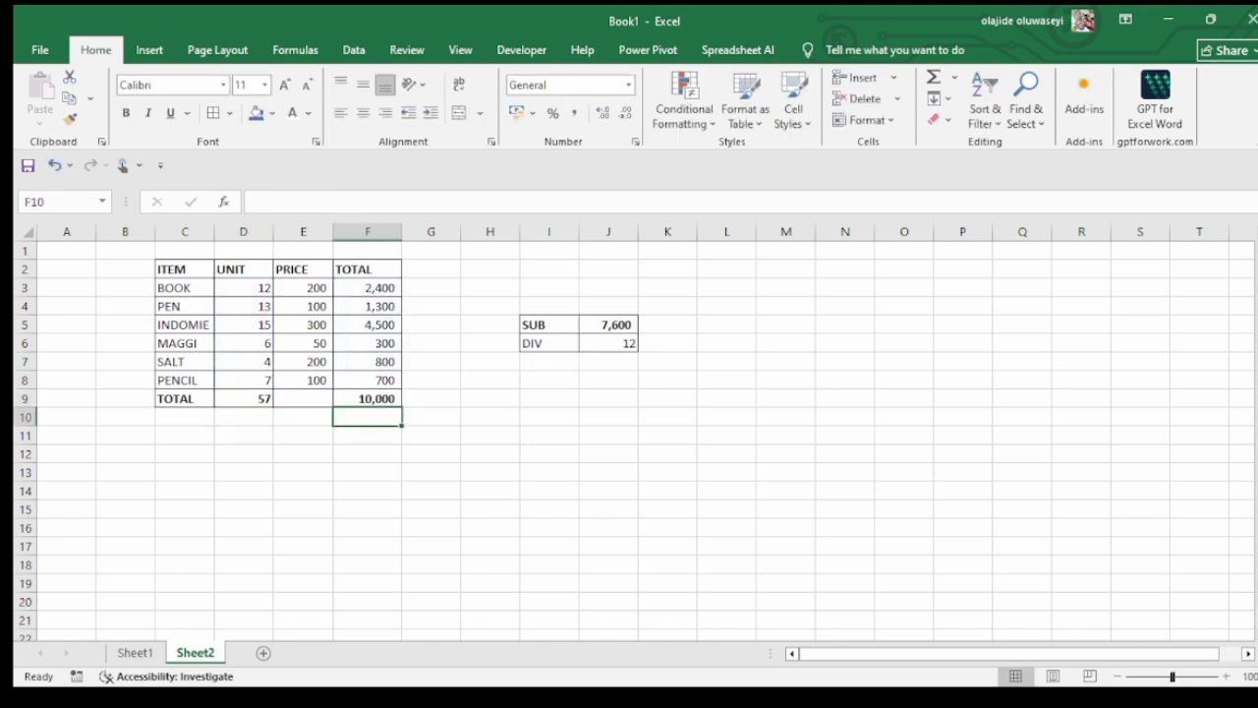
pyautogui.doubleClick(367, 343)
pyautogui.press('Return')
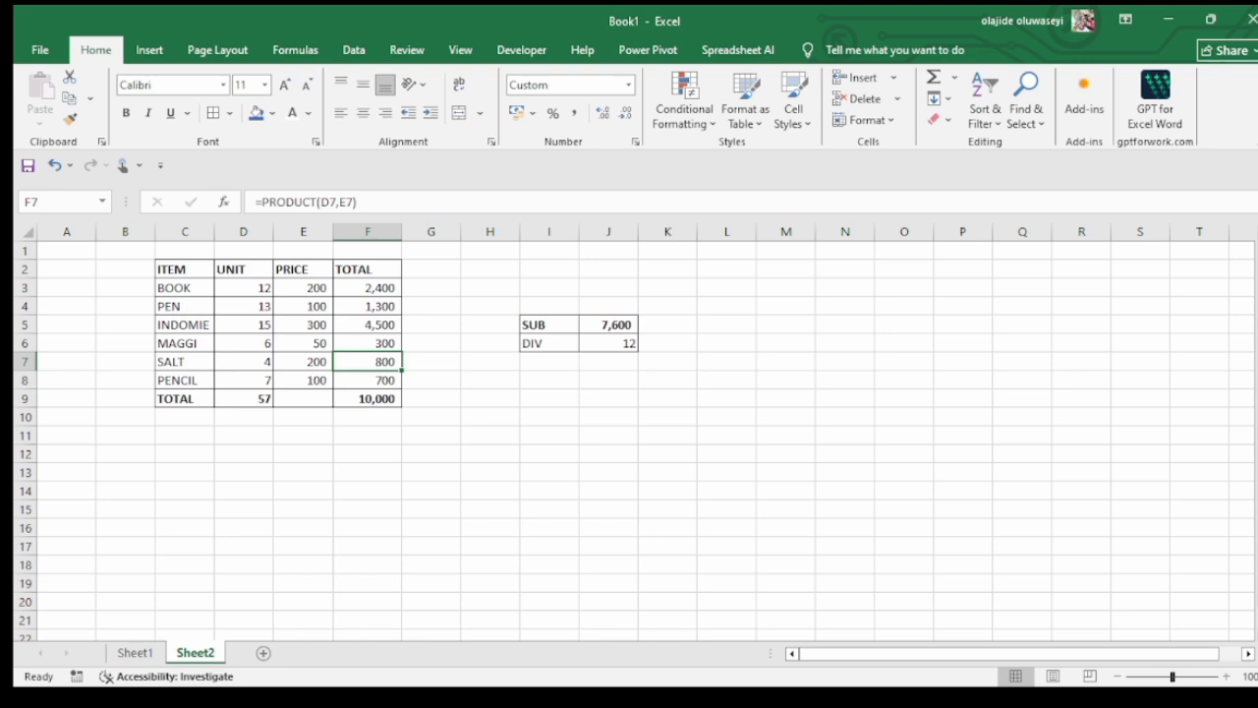